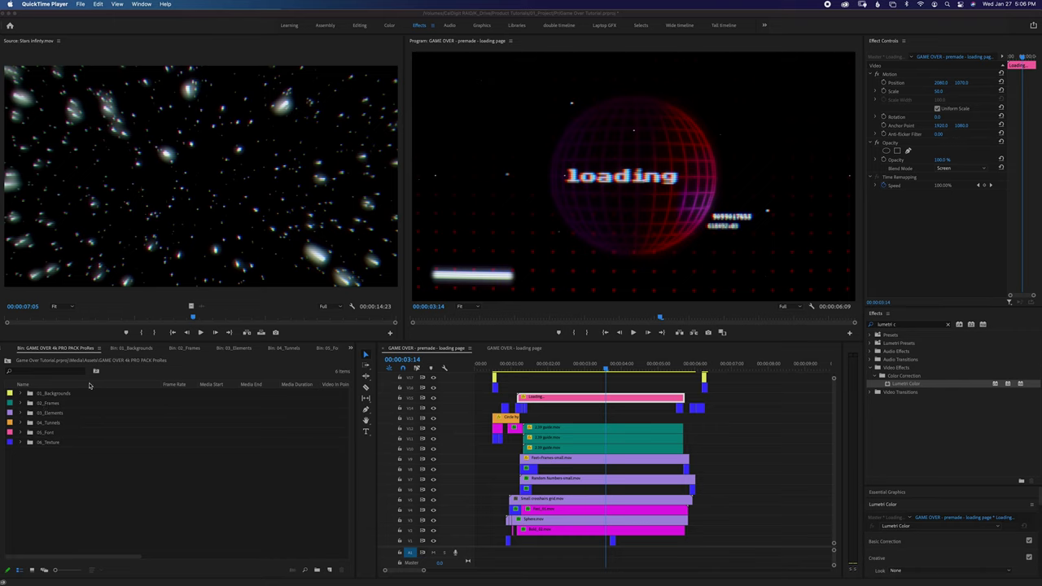
Look through the asset pack's Backgrounds, Frames, Elements, Tunnels and Font bins
click(34, 426)
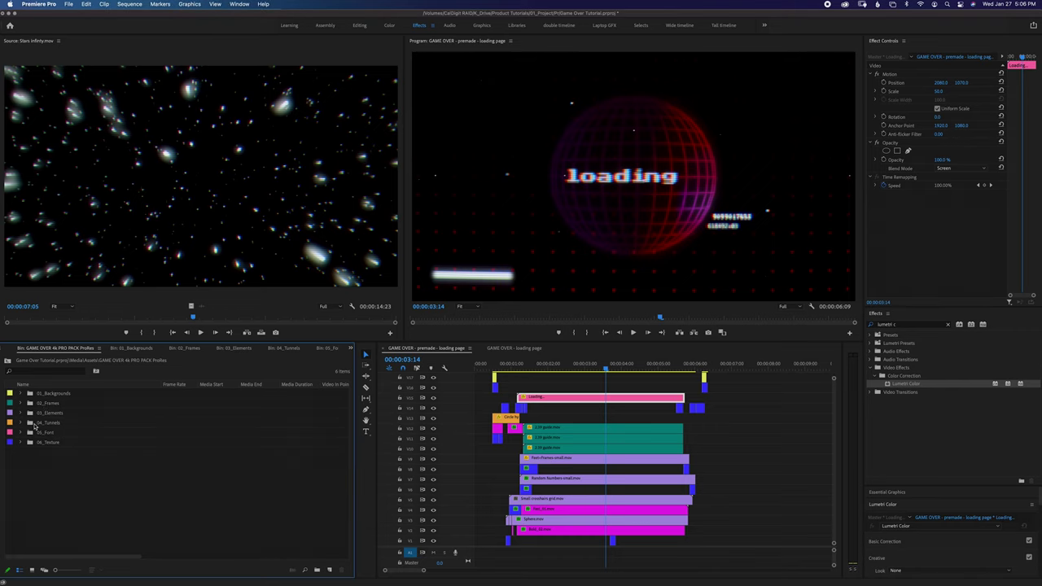
click(130, 349)
click(183, 347)
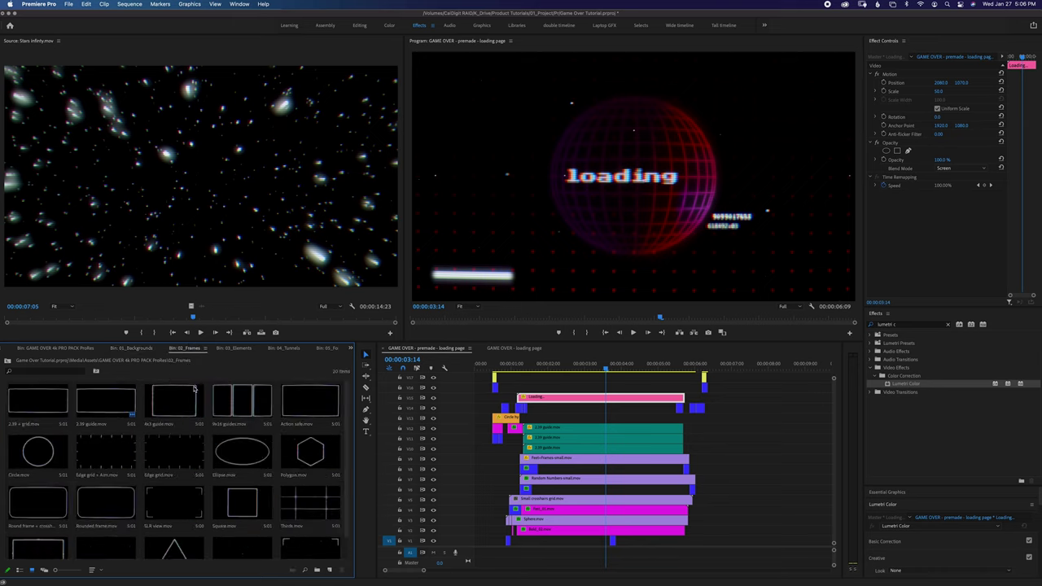
click(239, 348)
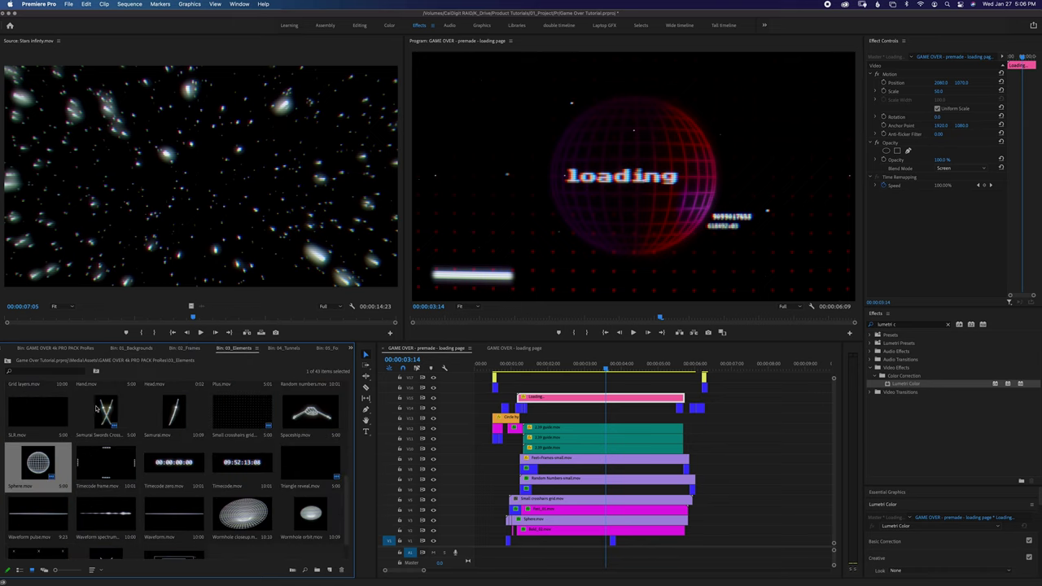
click(285, 348)
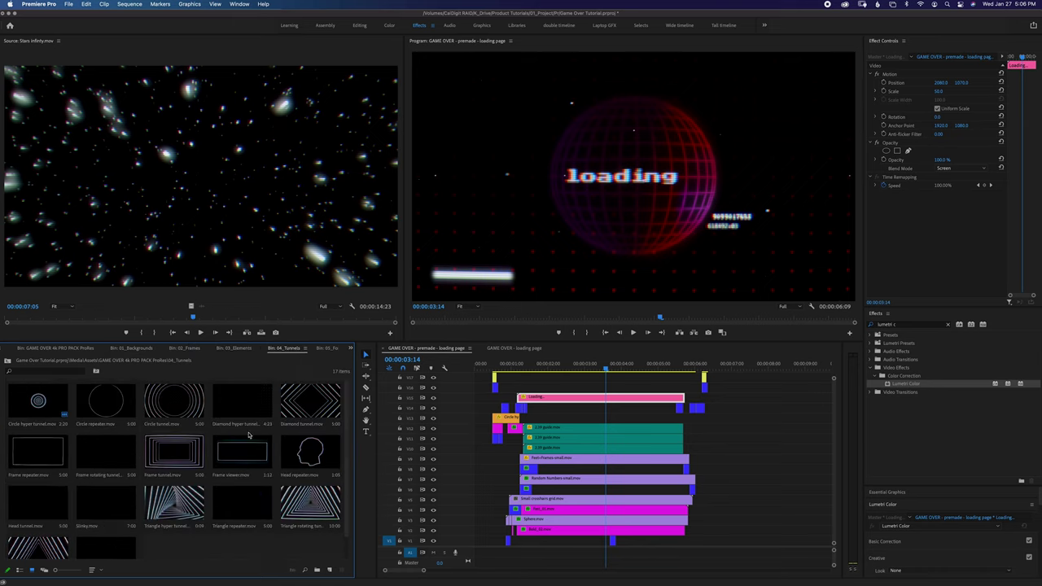
click(327, 348)
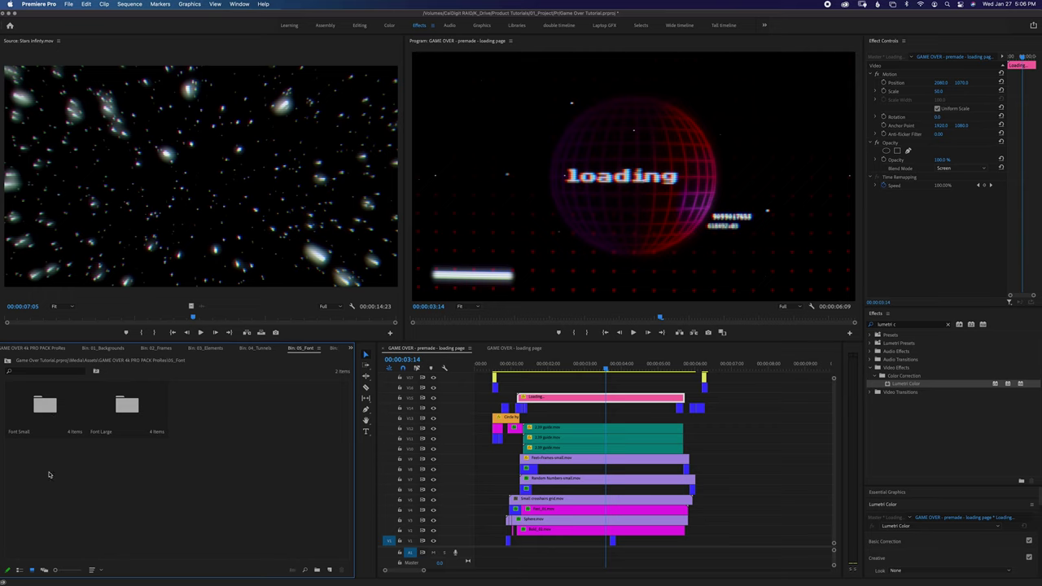
Place the Font Small uppercase A clip on track V5 of the GAME OVER - loading page sequence and preview it
double_click(42, 415)
double_click(38, 412)
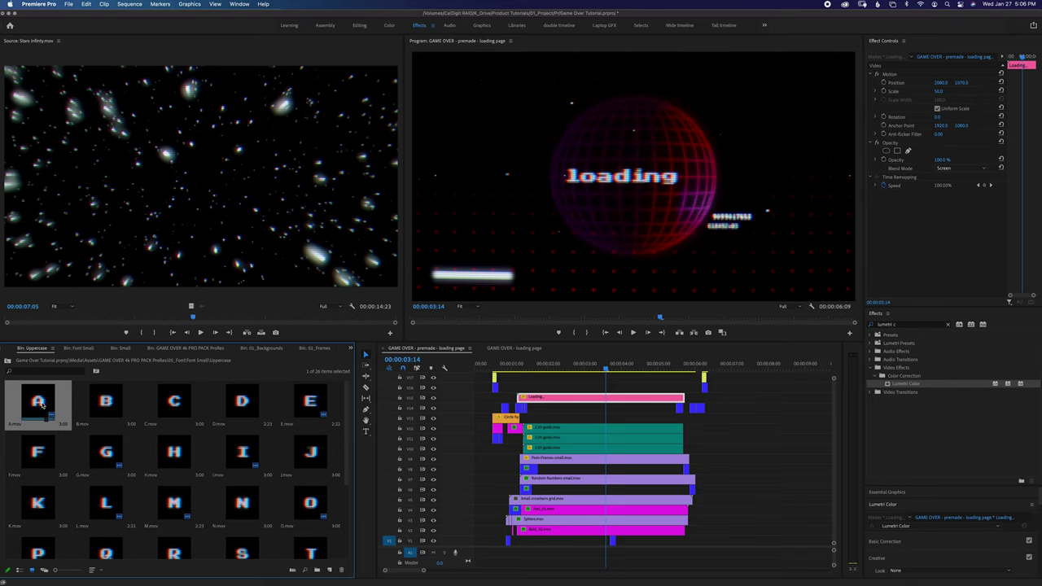
click(521, 349)
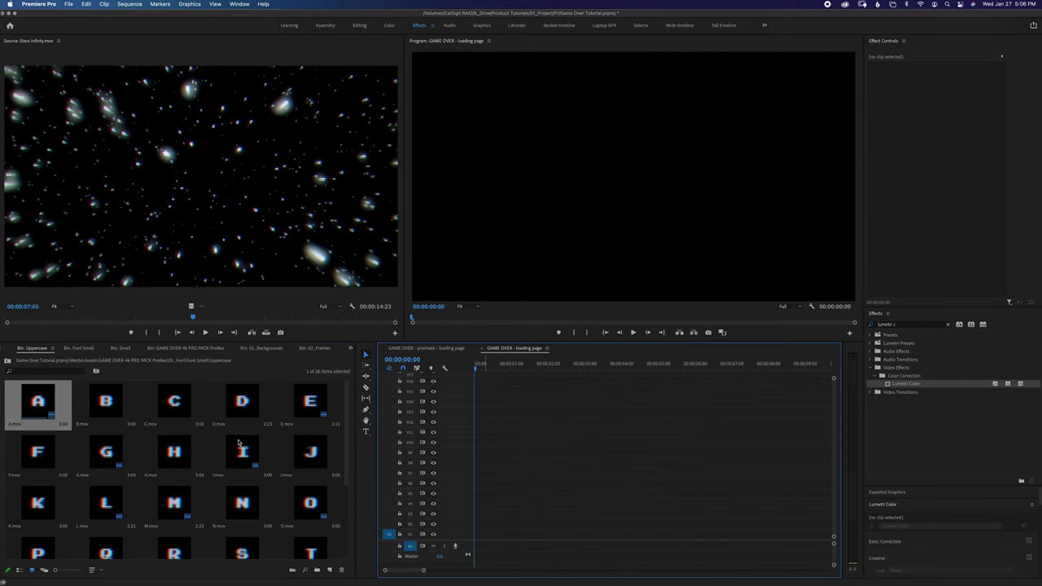
drag(37, 408, 488, 495)
drag(531, 364, 541, 364)
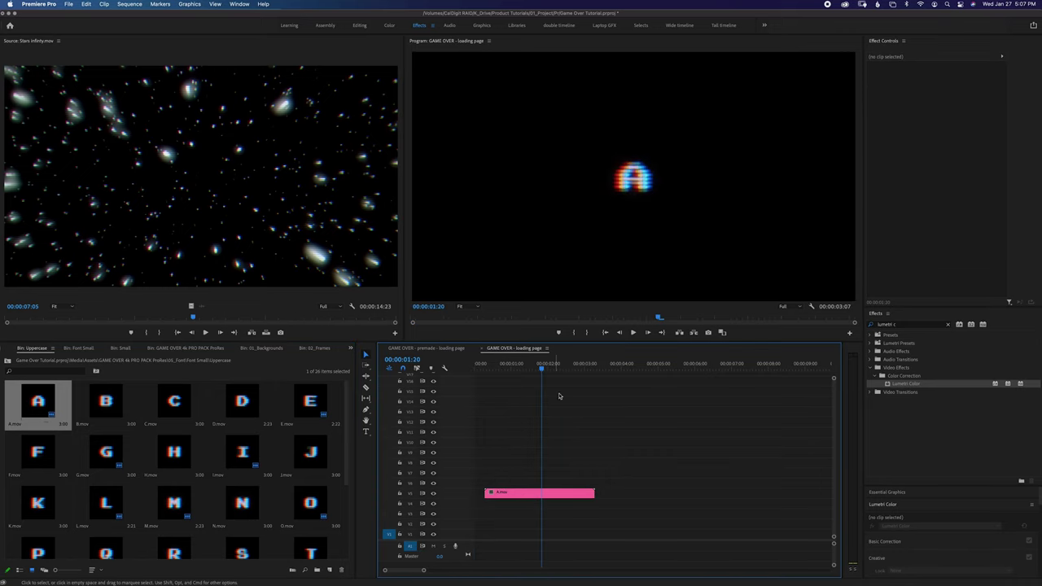
Add the Font Large uppercase A clip on track V6, above the small A clip
click(5, 361)
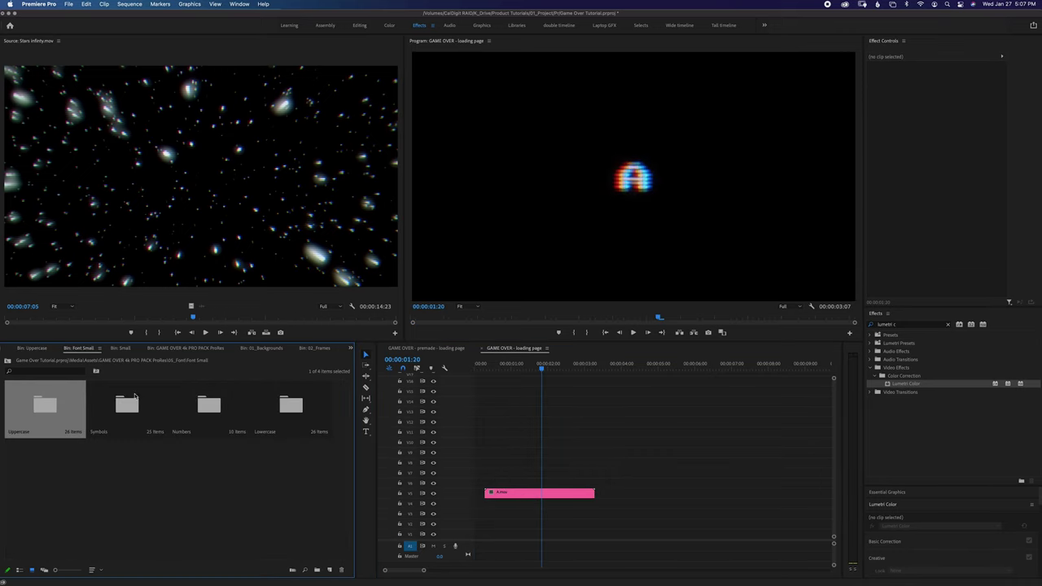
click(6, 360)
double_click(122, 421)
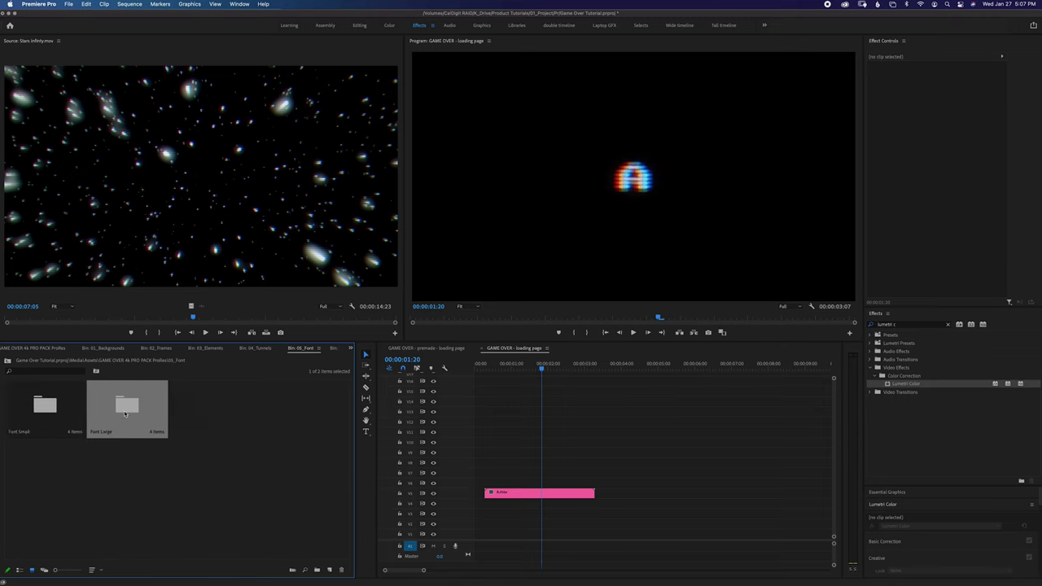
double_click(35, 405)
drag(49, 398, 494, 483)
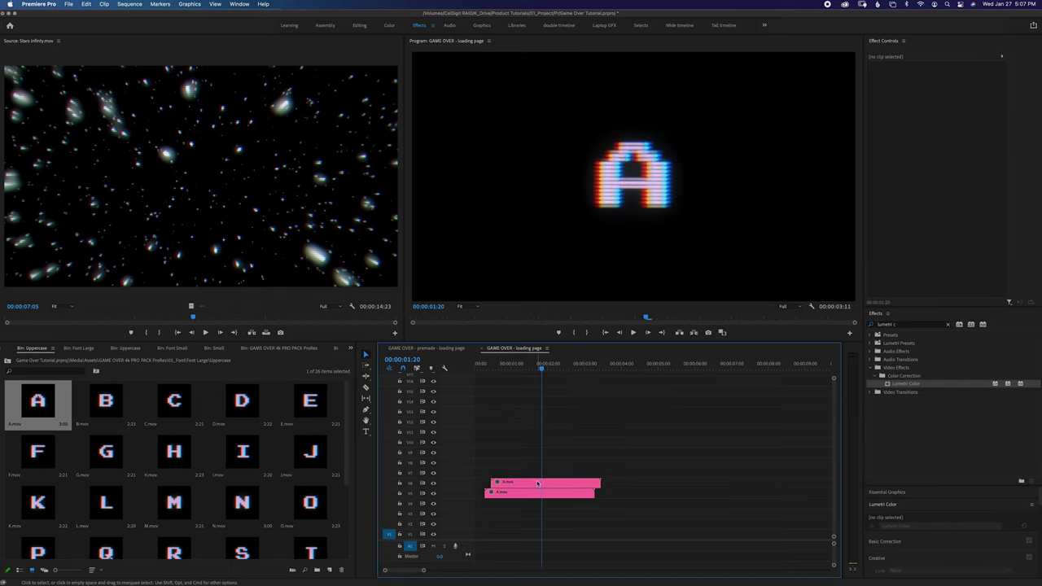
Move the large A to horizontal position 3020 and set its scale to 40
drag(942, 82, 1032, 83)
click(539, 370)
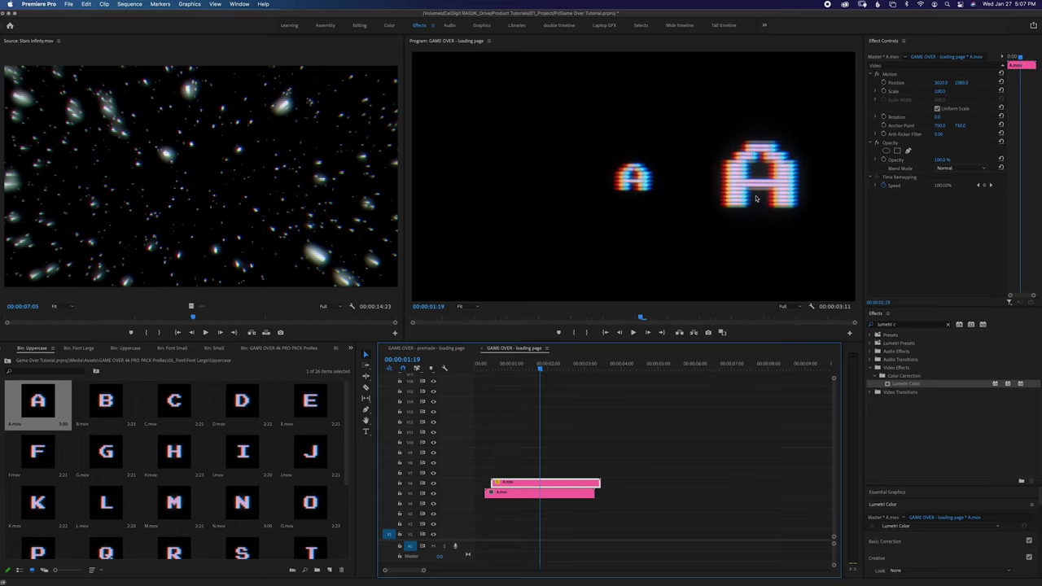
drag(940, 91, 891, 91)
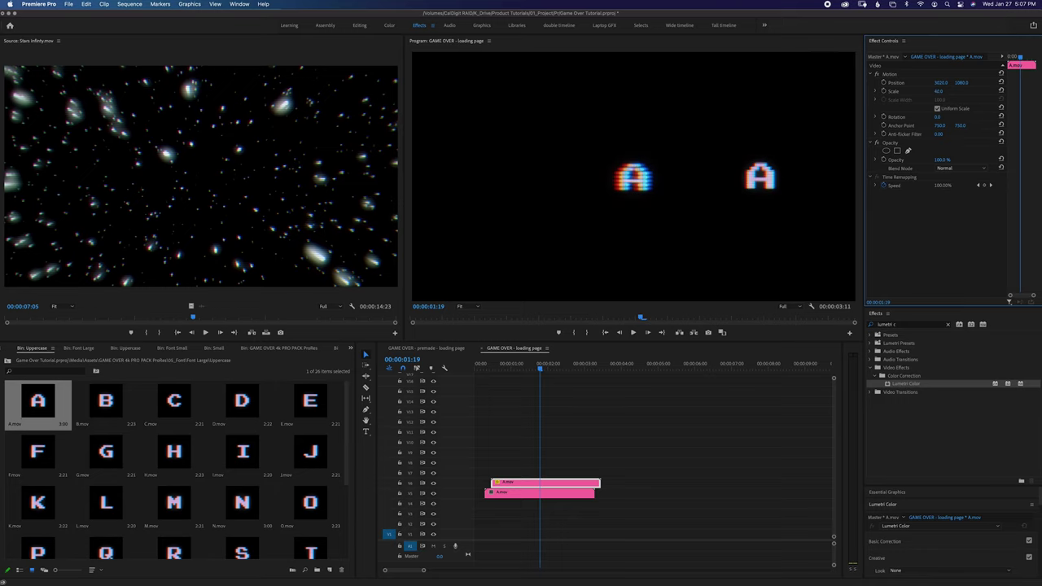
Set the large A's blend mode to Screen, move it to horizontal position 2300 and play the two letters
click(948, 168)
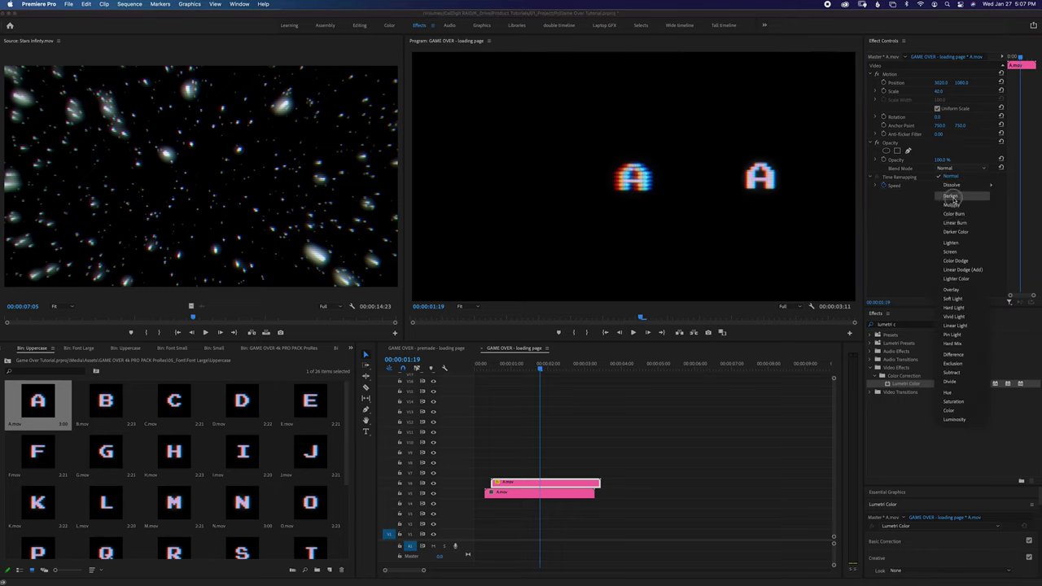
click(949, 251)
drag(940, 83, 761, 155)
drag(878, 82, 881, 82)
key(space)
key(space)
At 00:00:01:10, reset the large A's scale to 100 and shift it horizontally away from the small A
drag(565, 365, 525, 371)
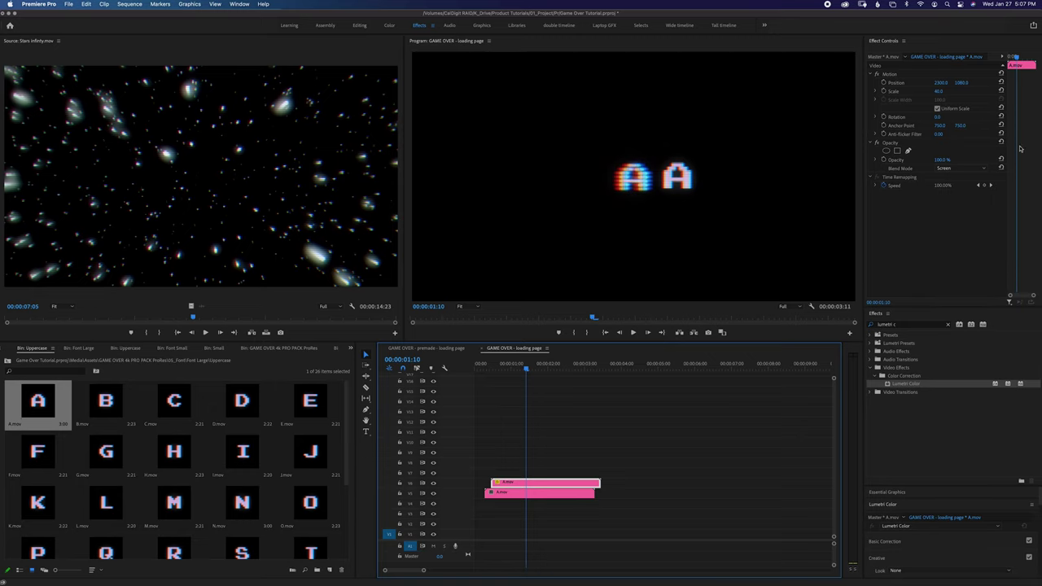
click(1001, 91)
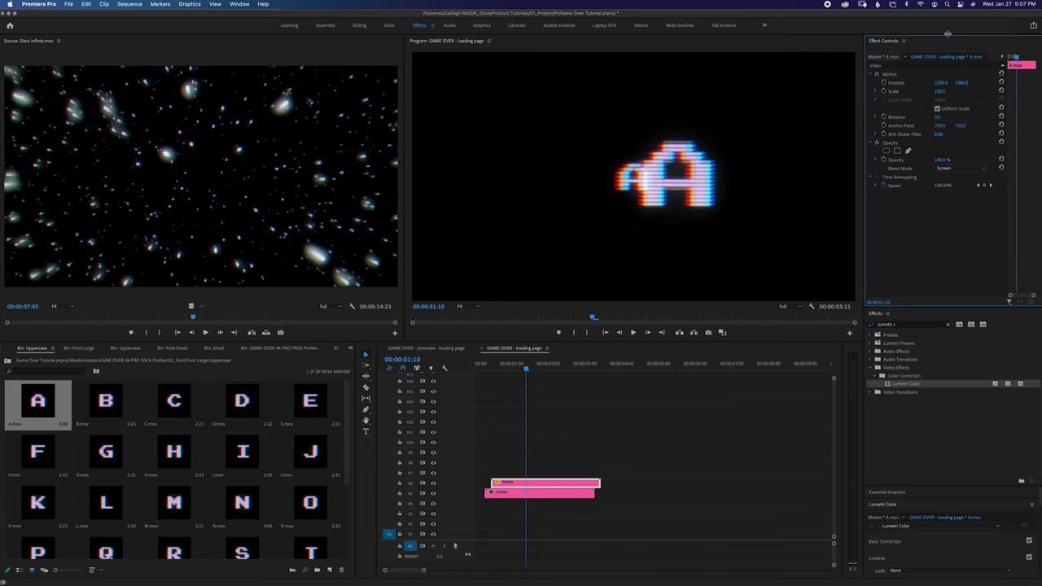
drag(940, 82, 993, 82)
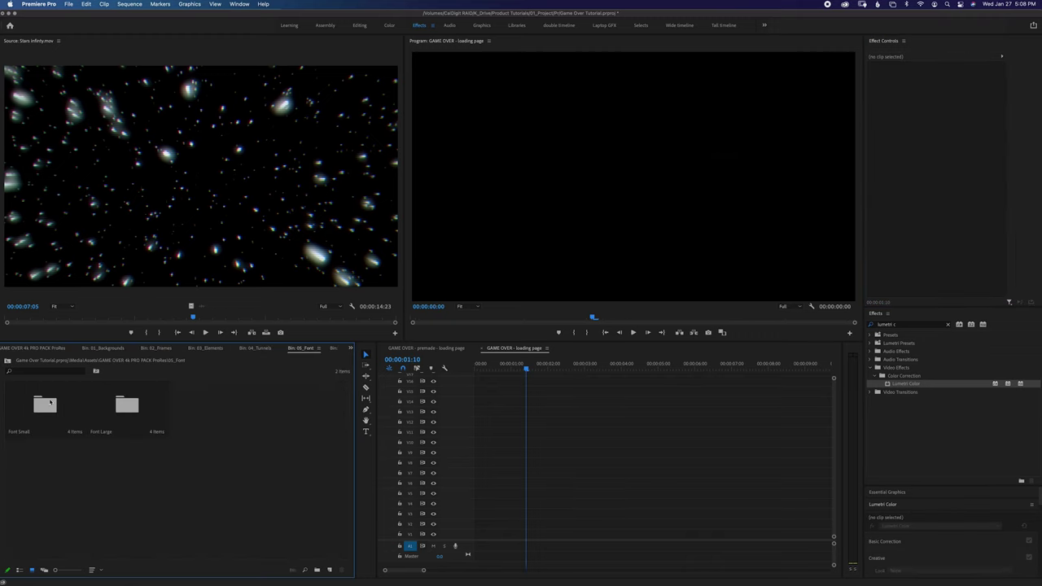
Examine the Uppercase, Symbols, Numbers and Lowercase clips in the Font Small bin
double_click(50, 402)
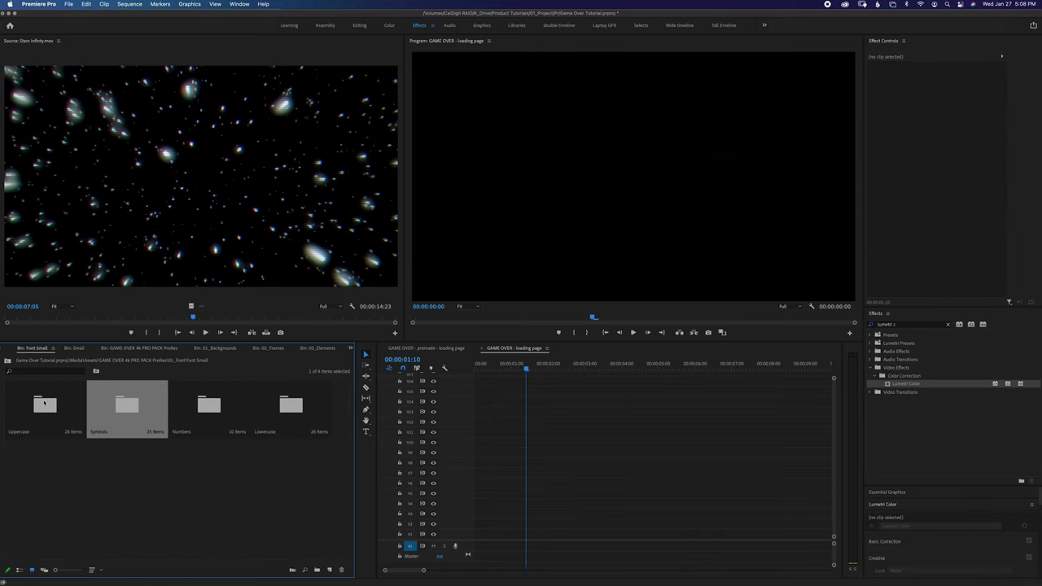
double_click(45, 402)
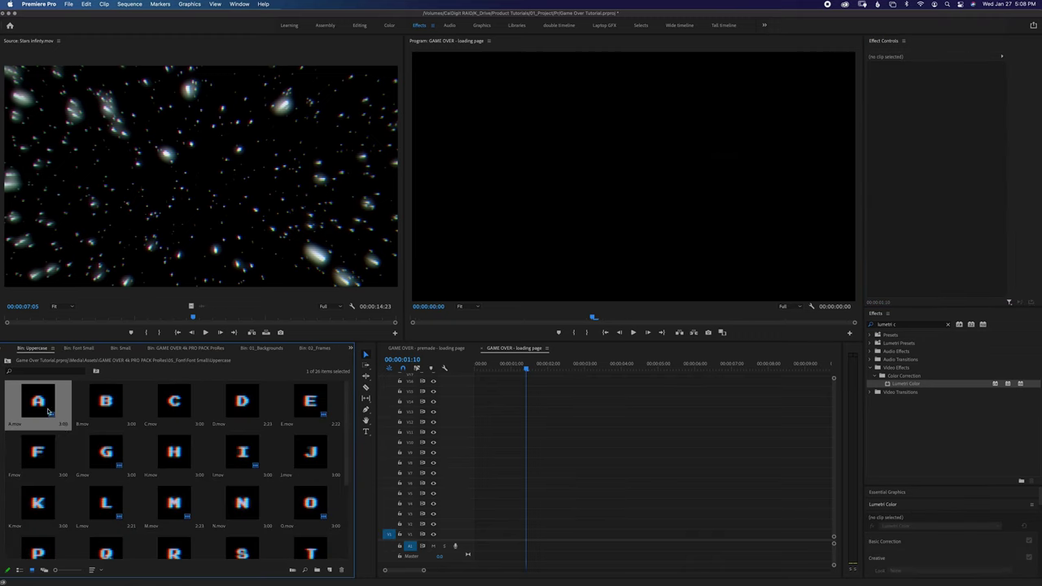
click(7, 360)
double_click(125, 407)
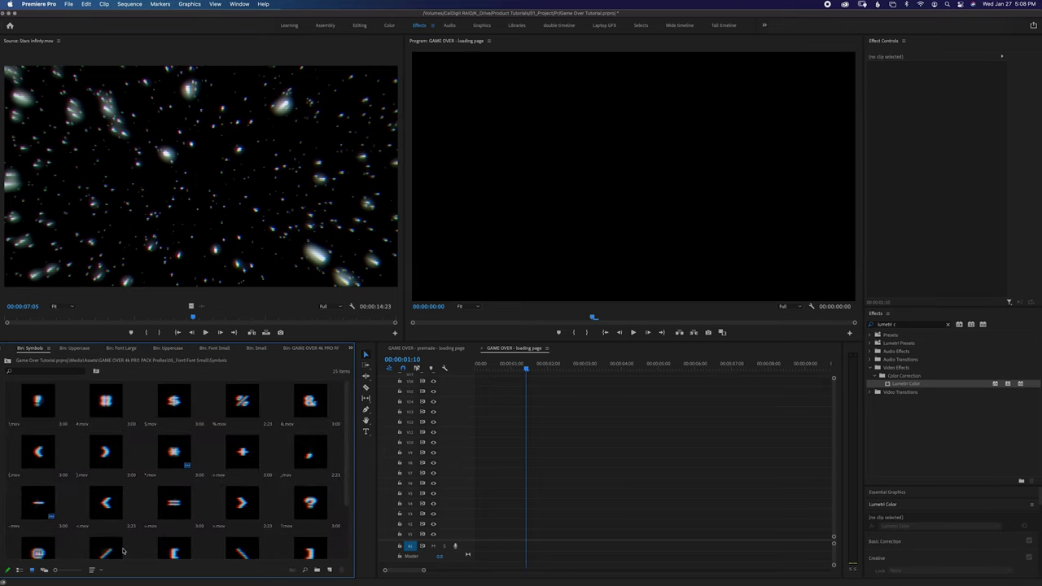
scroll(267, 460, down, 3)
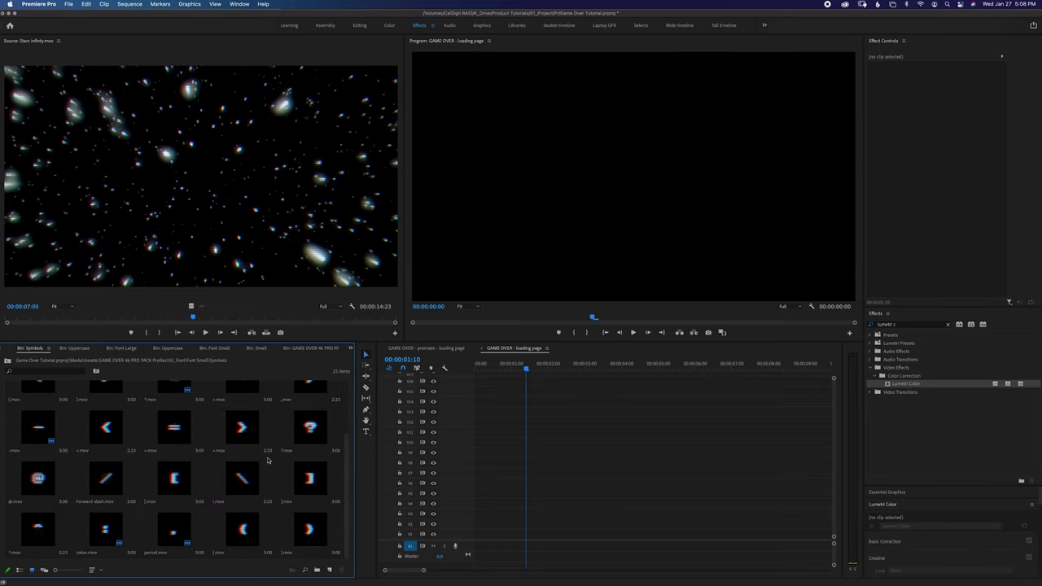
click(17, 363)
double_click(236, 422)
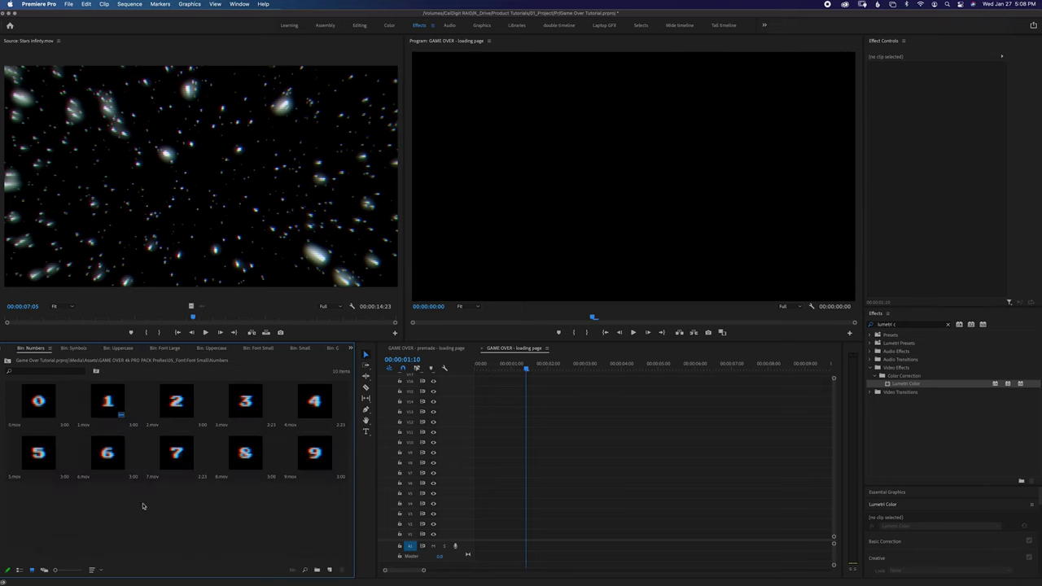
click(7, 360)
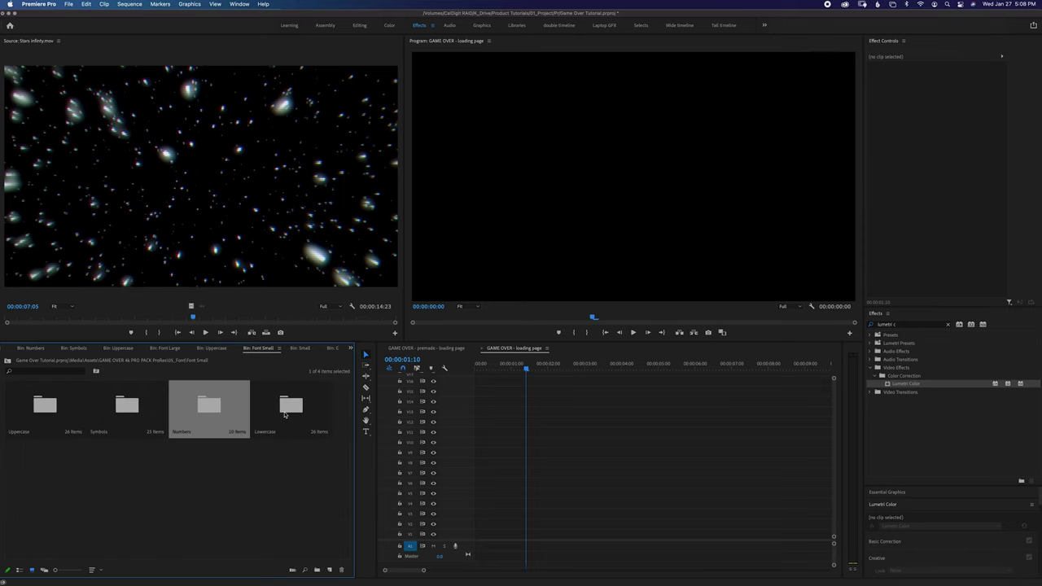
double_click(285, 412)
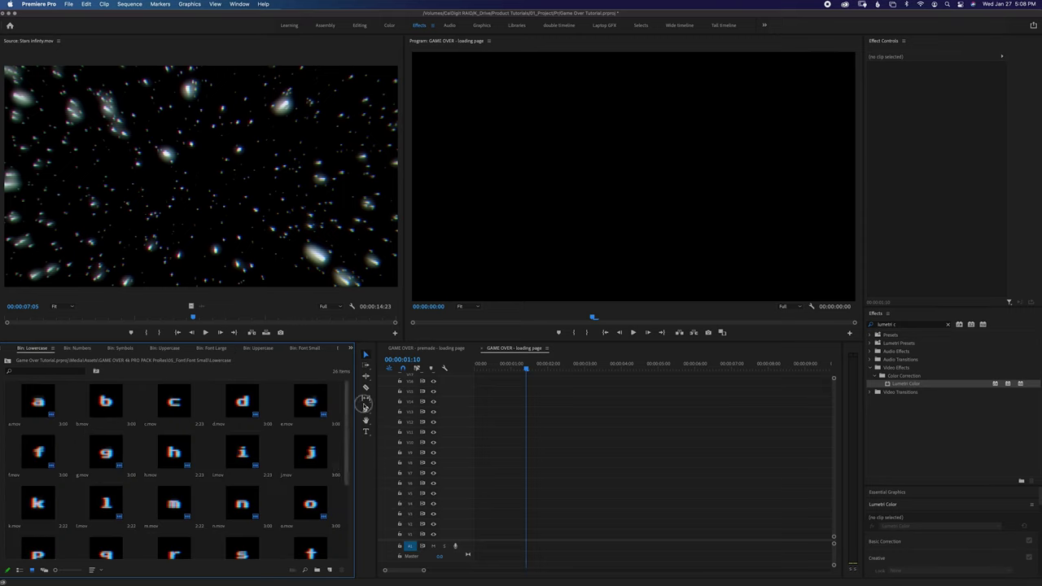
click(8, 361)
Open the 06_Texture bin to look over its CRT and glitch clips
click(350, 347)
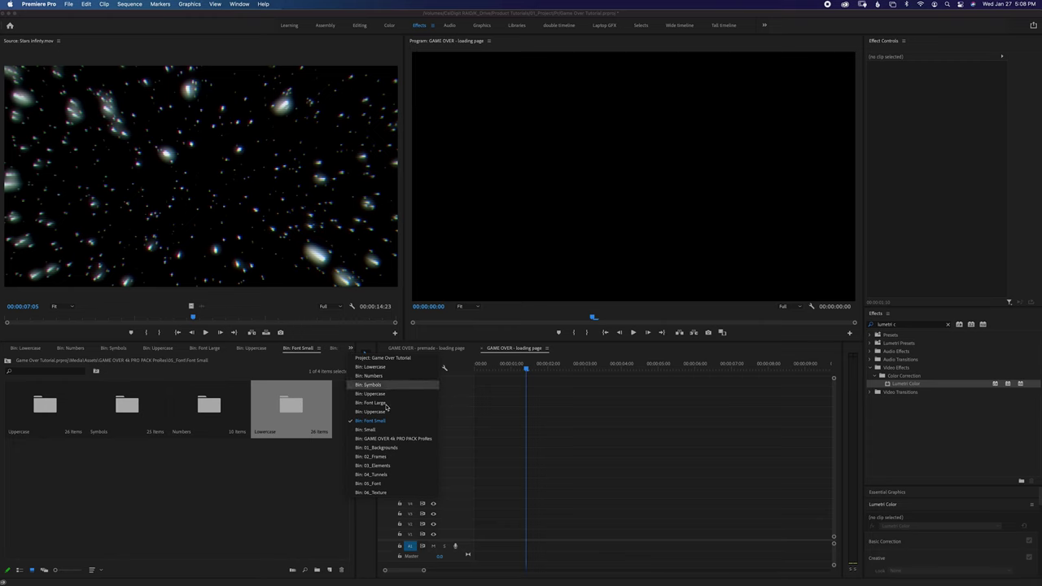
click(369, 493)
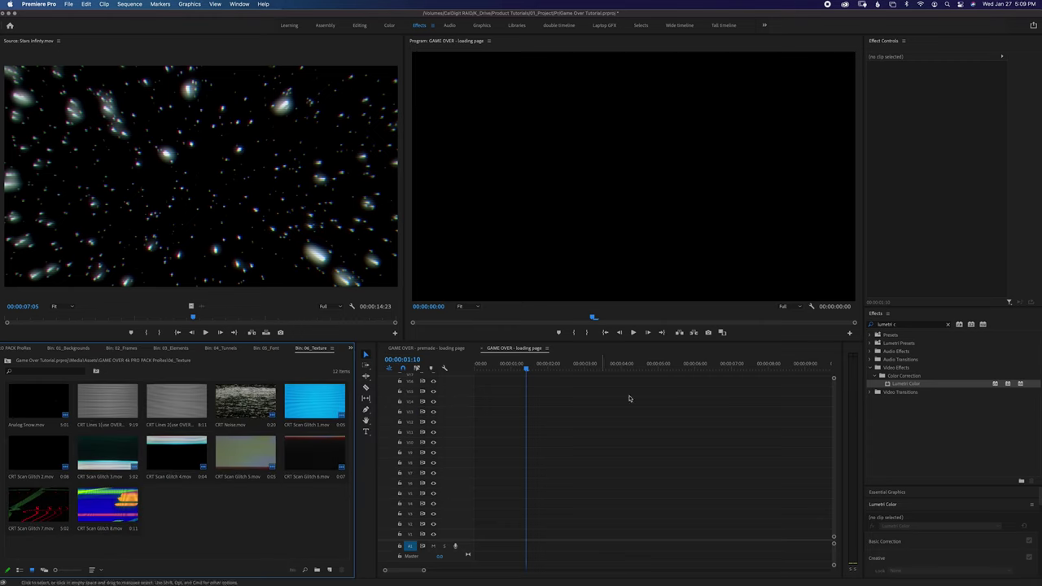
click(537, 364)
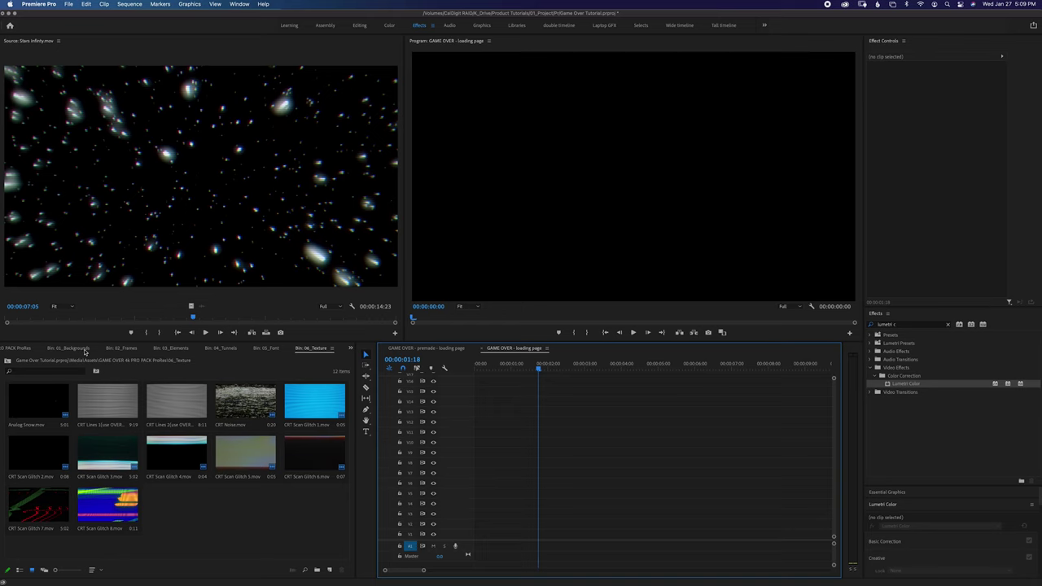
Place Sphere.mov from the 03_Elements bin at the start of track V3 and preview it at 00:00:03:00
click(83, 348)
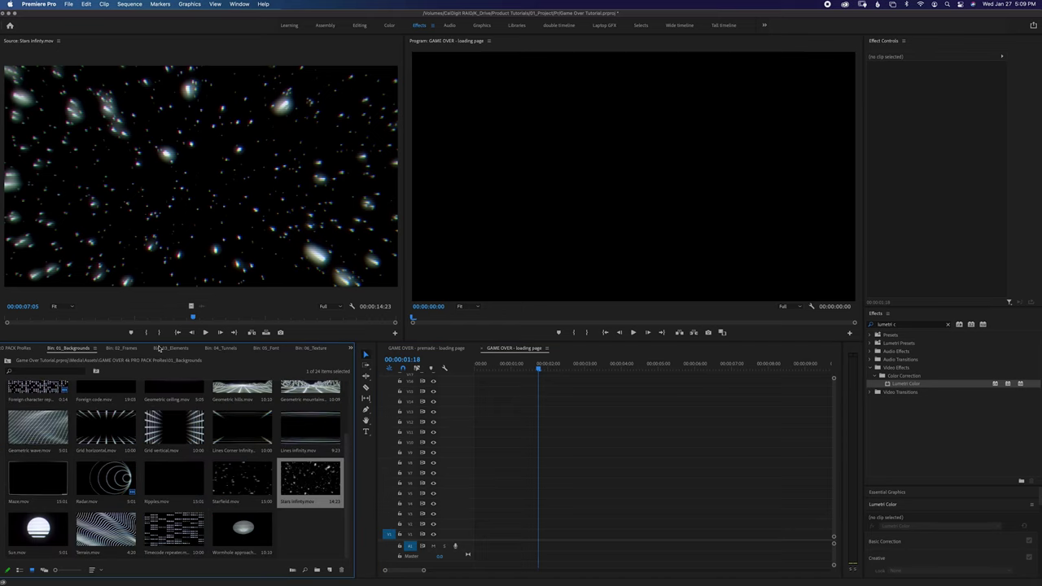
click(170, 349)
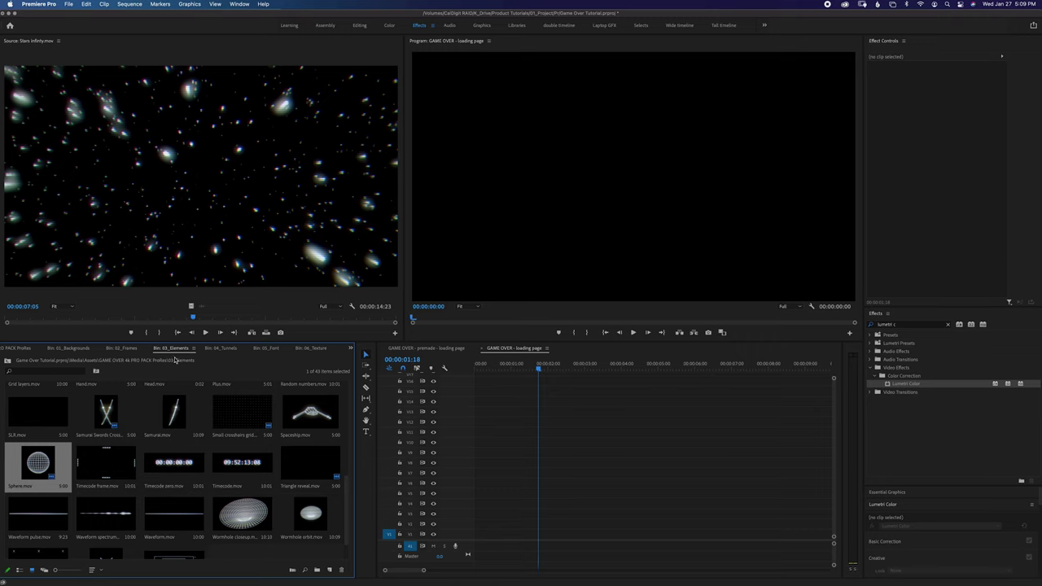
scroll(348, 511, up, 3)
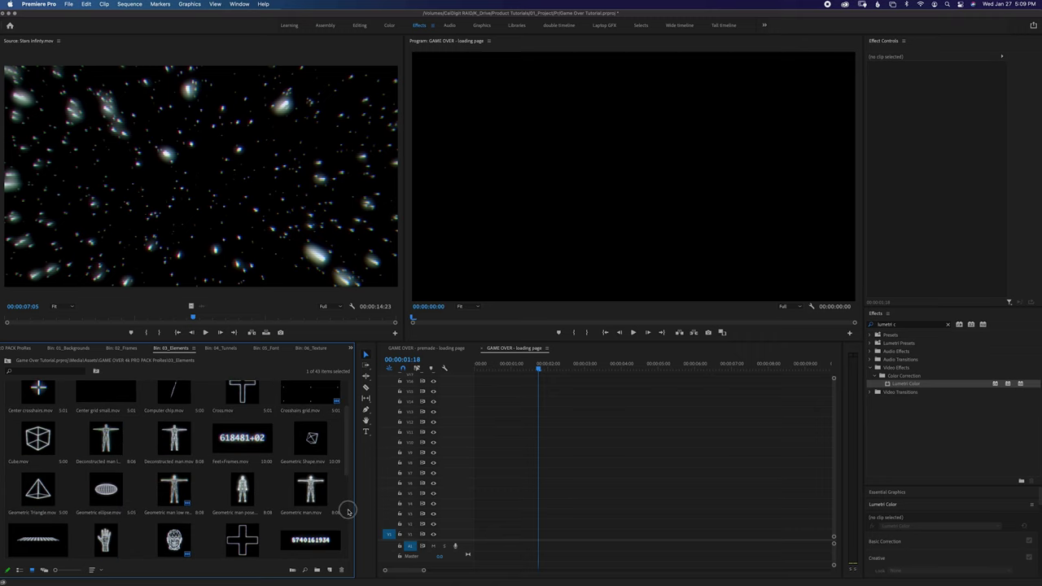
scroll(348, 511, down, 4)
drag(38, 427, 489, 513)
drag(522, 372, 585, 382)
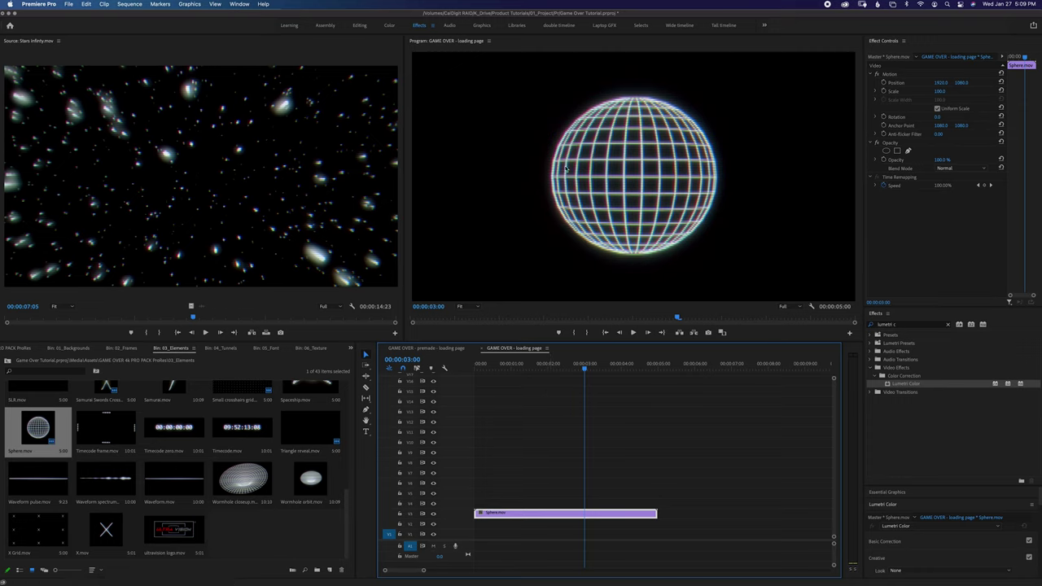
Magnify the program preview to 400% and play the sphere clip to inspect the texture along its edge
click(463, 306)
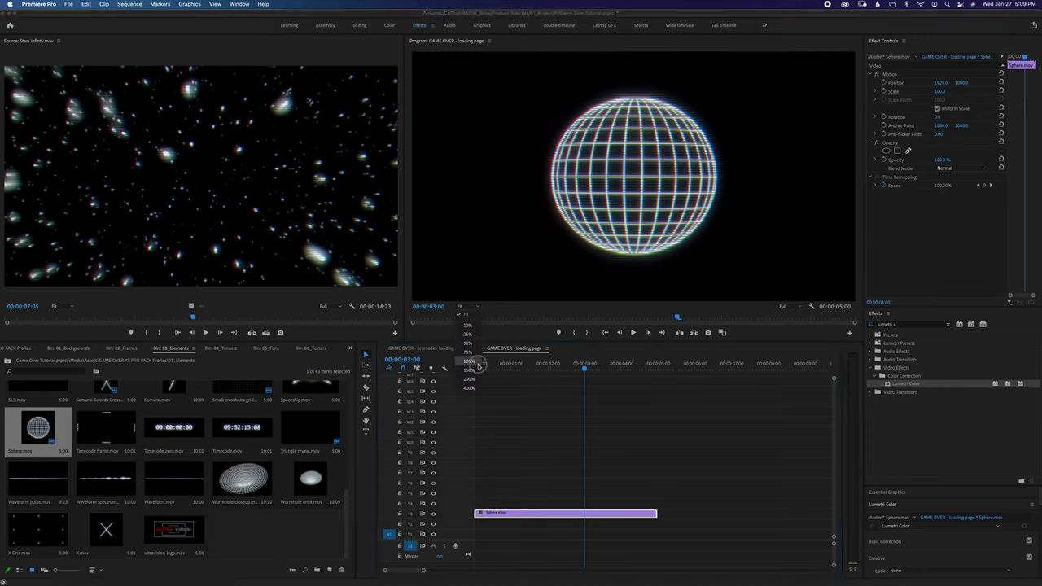
click(469, 387)
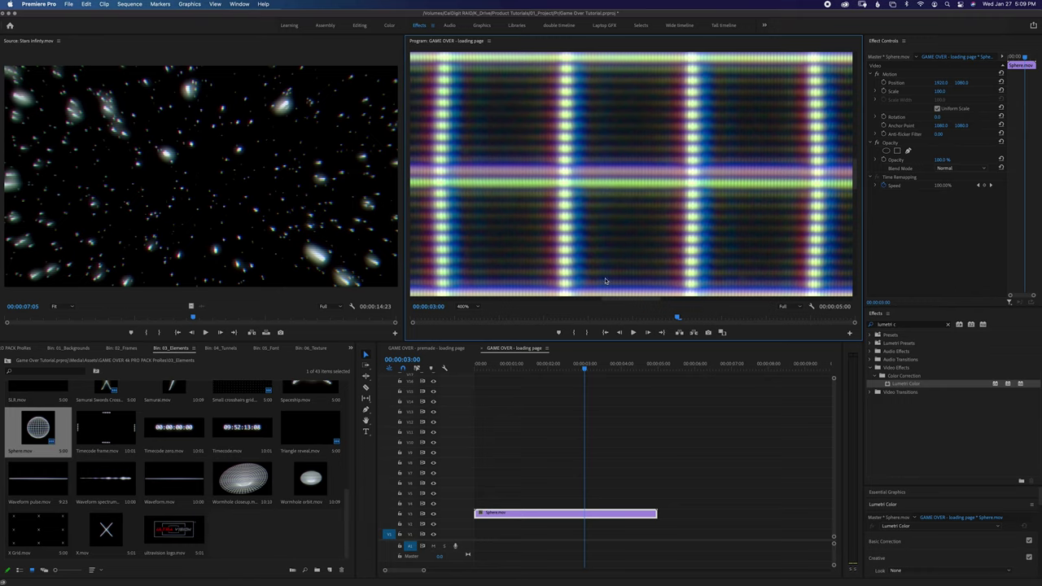
drag(616, 302, 593, 298)
key(space)
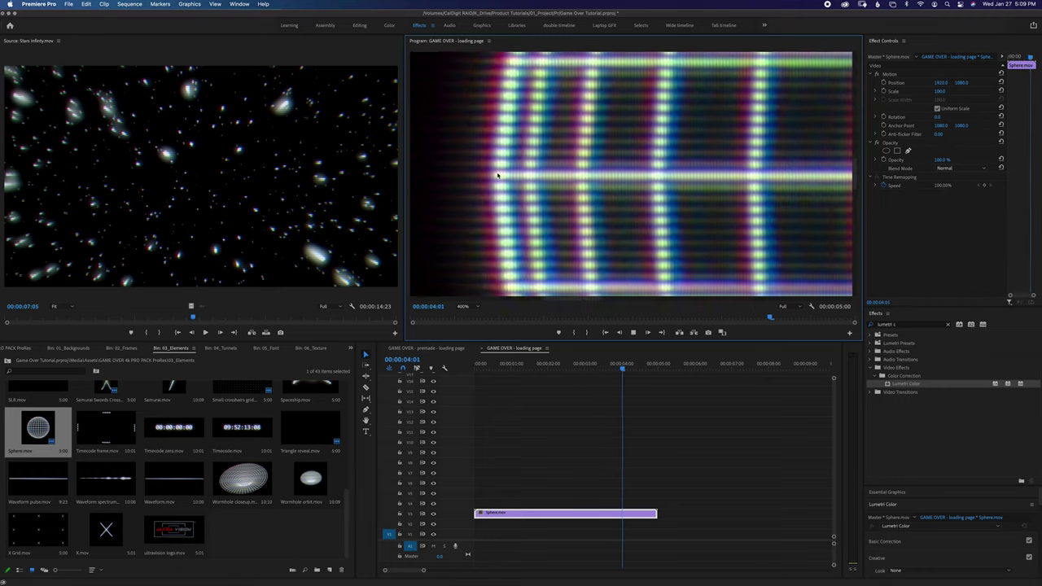
click(512, 364)
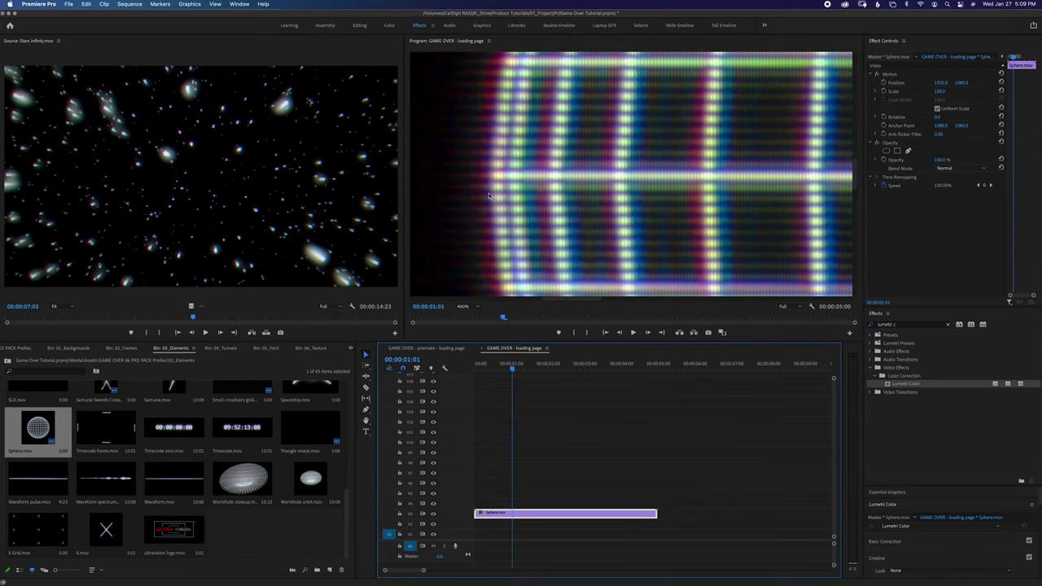
Apply Lumetri Color to the Sphere.mov clip and try lowering and strongly raising its Creative saturation
key(space)
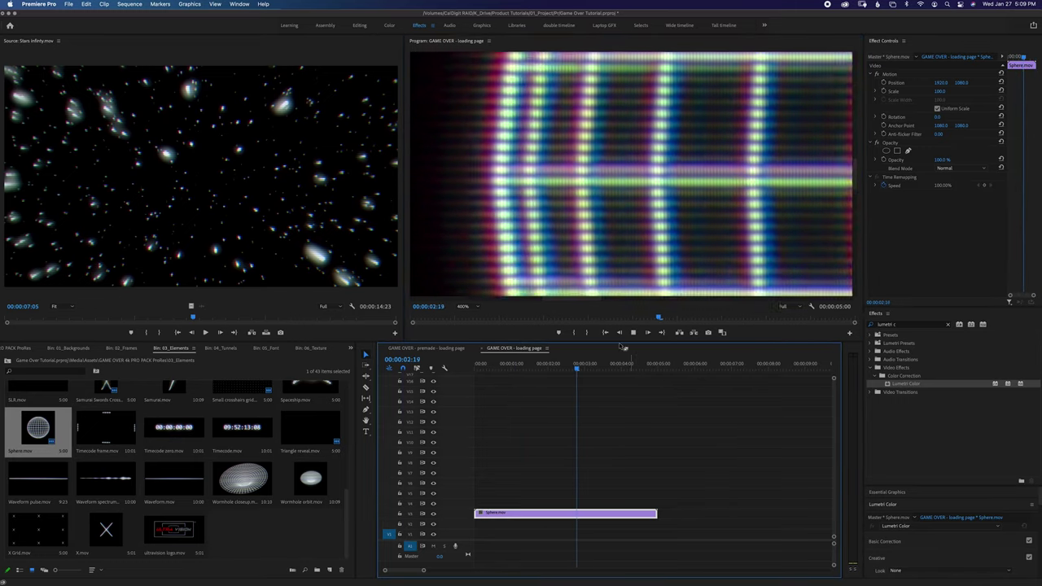
key(space)
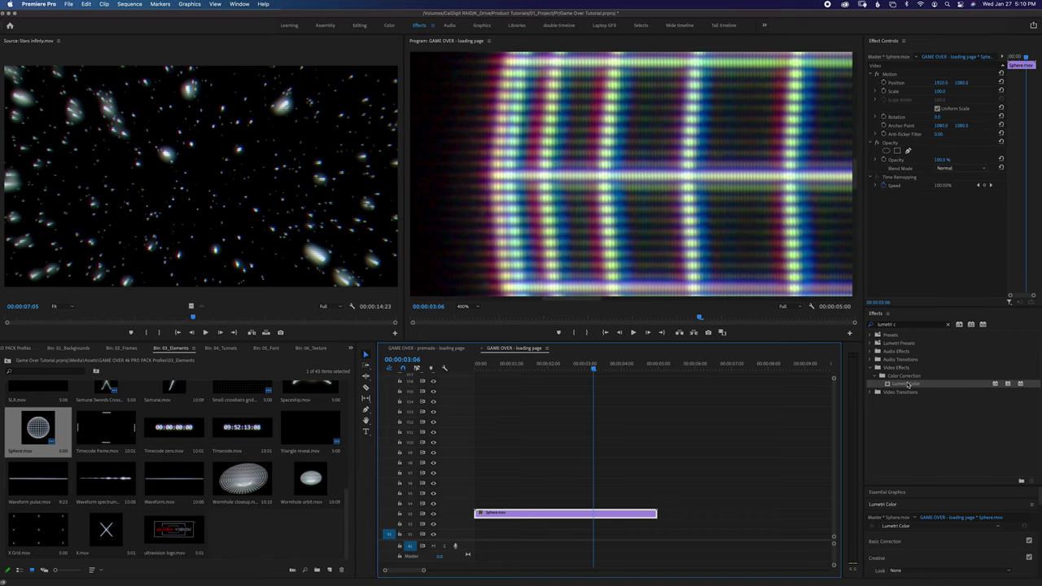
drag(905, 386, 895, 203)
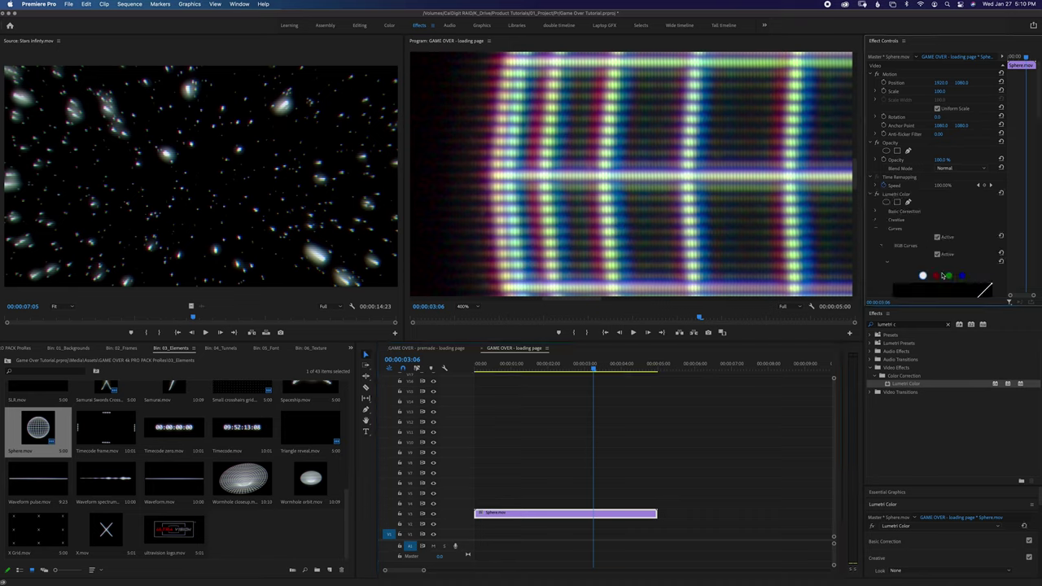
click(876, 220)
click(937, 289)
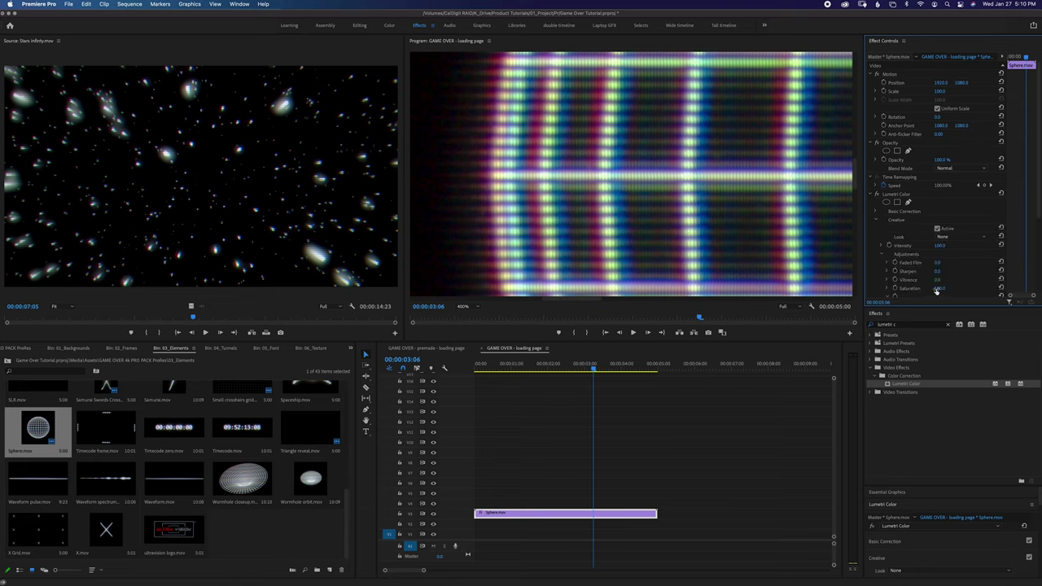
text(243)
key(Return)
drag(938, 288, 732, 288)
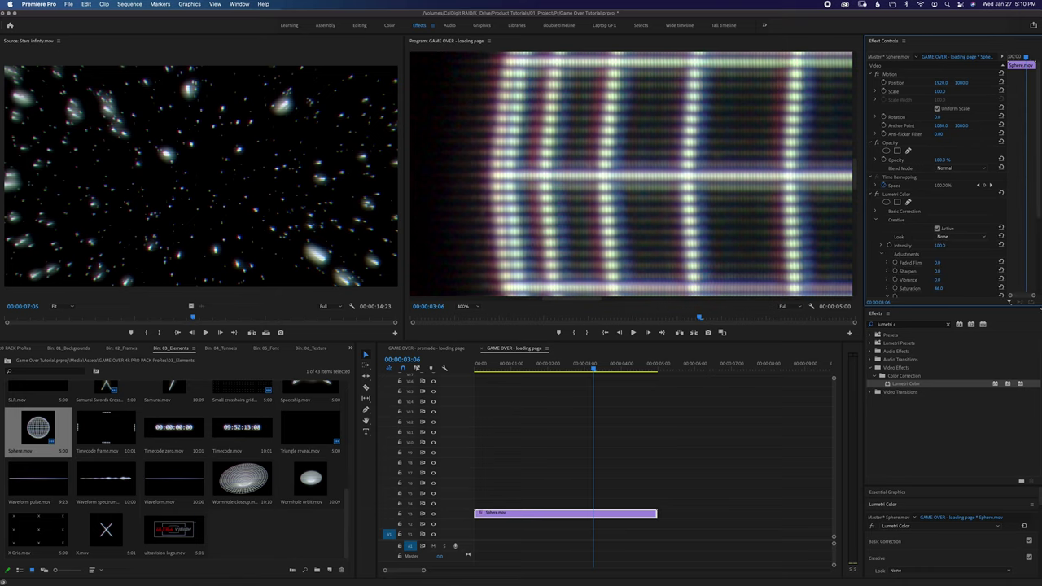
drag(939, 288, 974, 288)
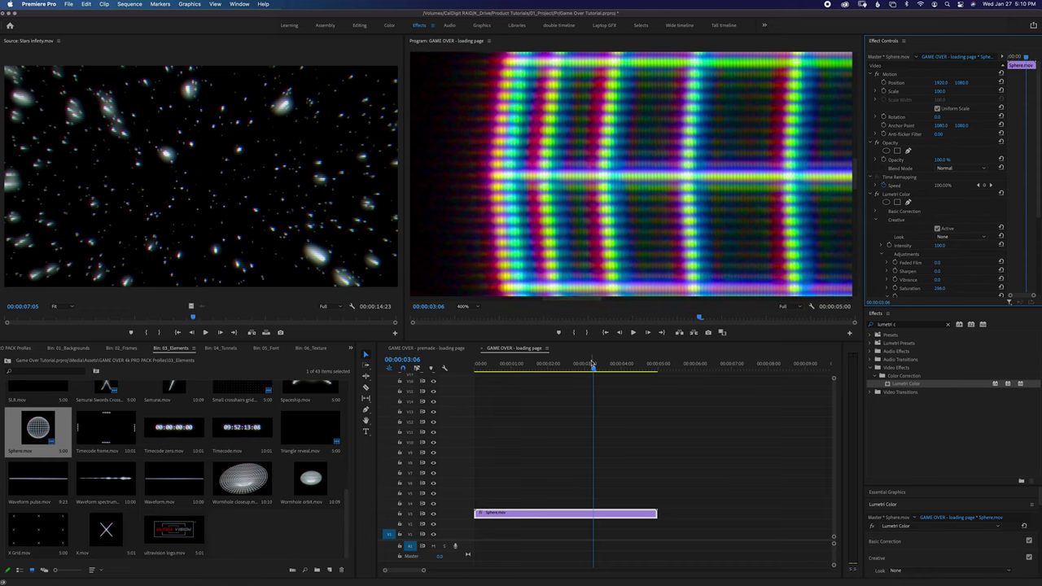
Play the oversaturated sphere and reduce the program preview to 200% to inspect its colour fringes
drag(593, 363, 502, 363)
key(space)
click(468, 306)
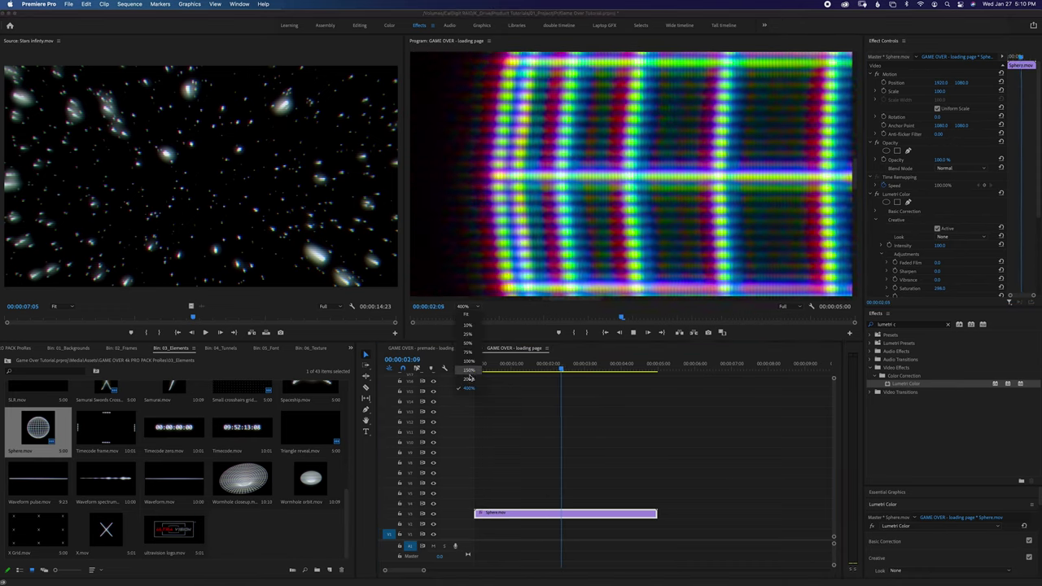
click(468, 378)
click(538, 364)
key(space)
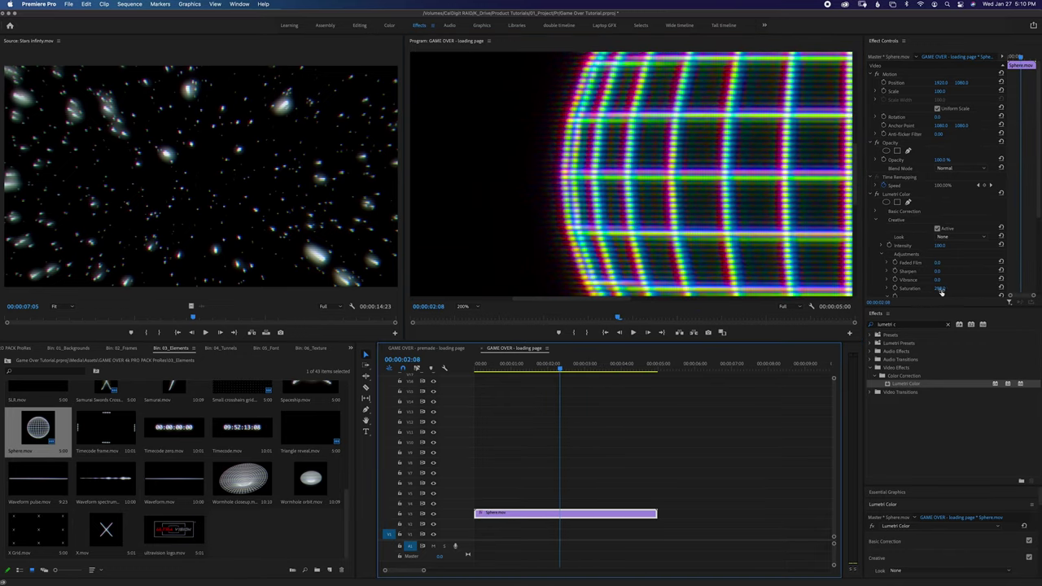
Set the sphere's Lumetri saturation to 0 and play it with the program preview zoomed to Fit
click(940, 289)
text(0)
key(Return)
click(460, 306)
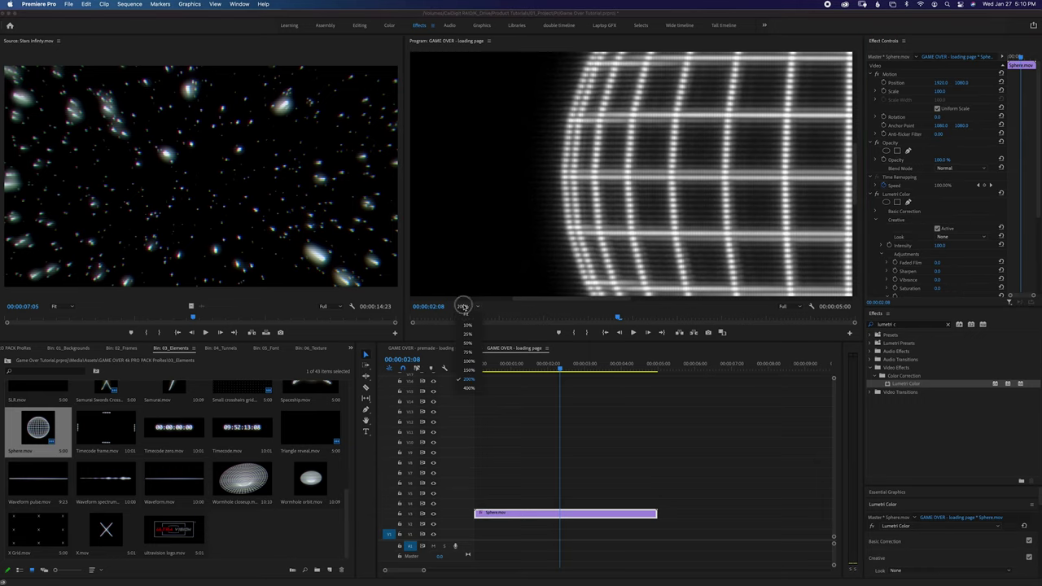
click(462, 316)
key(space)
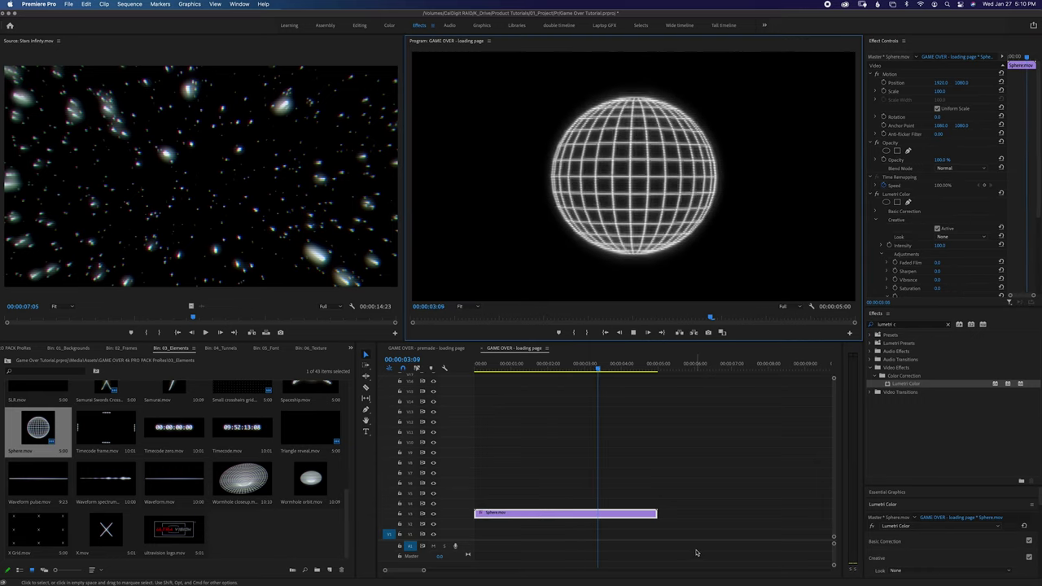
key(space)
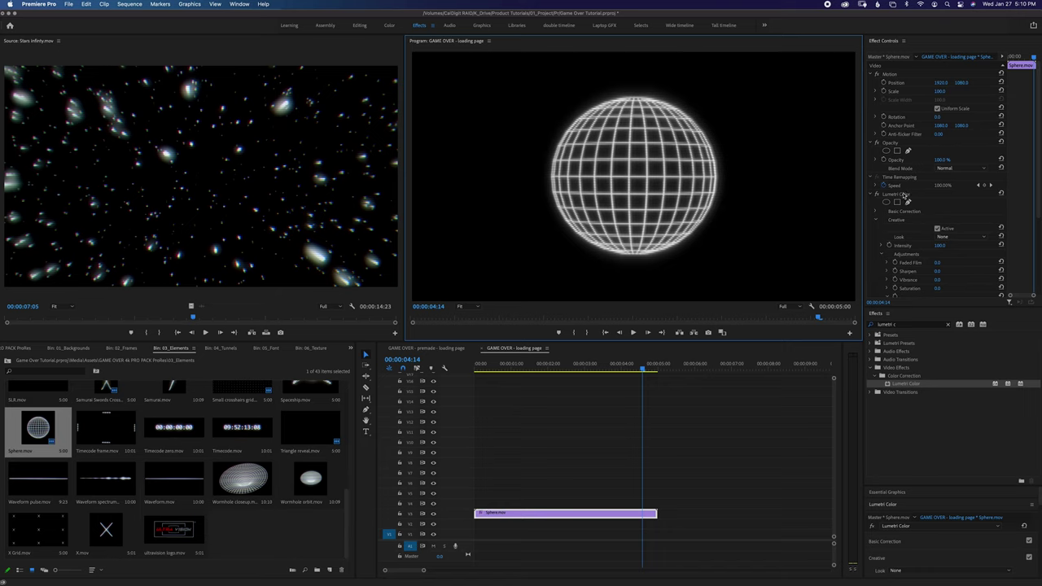
Remove Lumetri Color from Sphere.mov and apply the Tint effect to the clip instead
click(903, 195)
key(Delete)
click(924, 325)
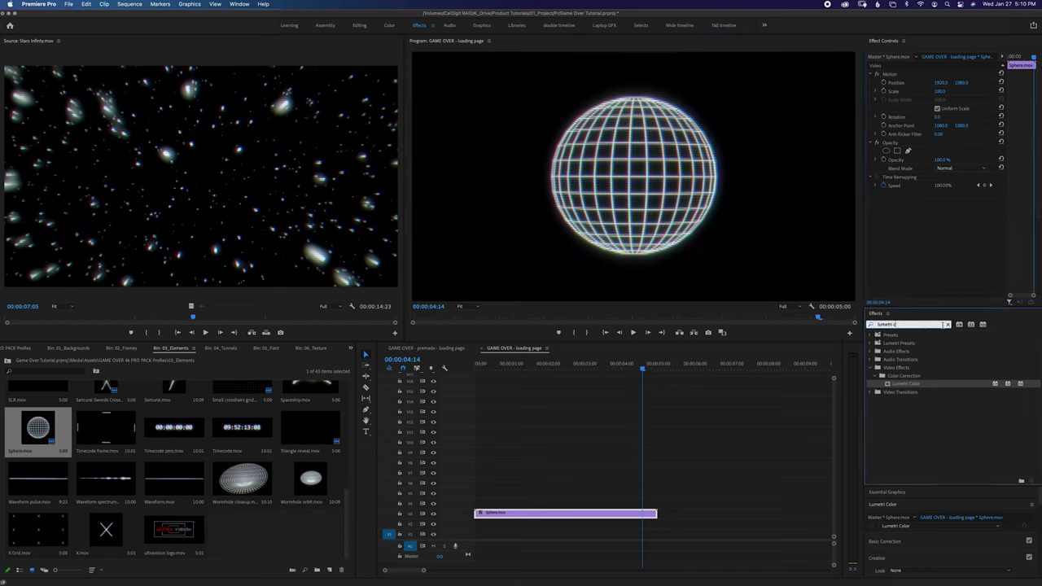
click(947, 325)
text(tint)
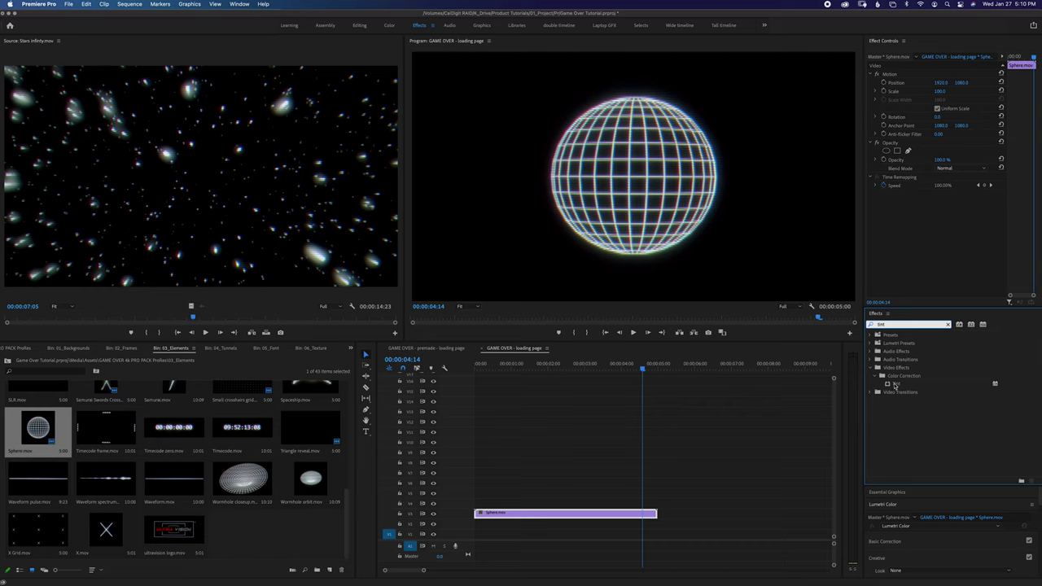
drag(895, 384, 622, 512)
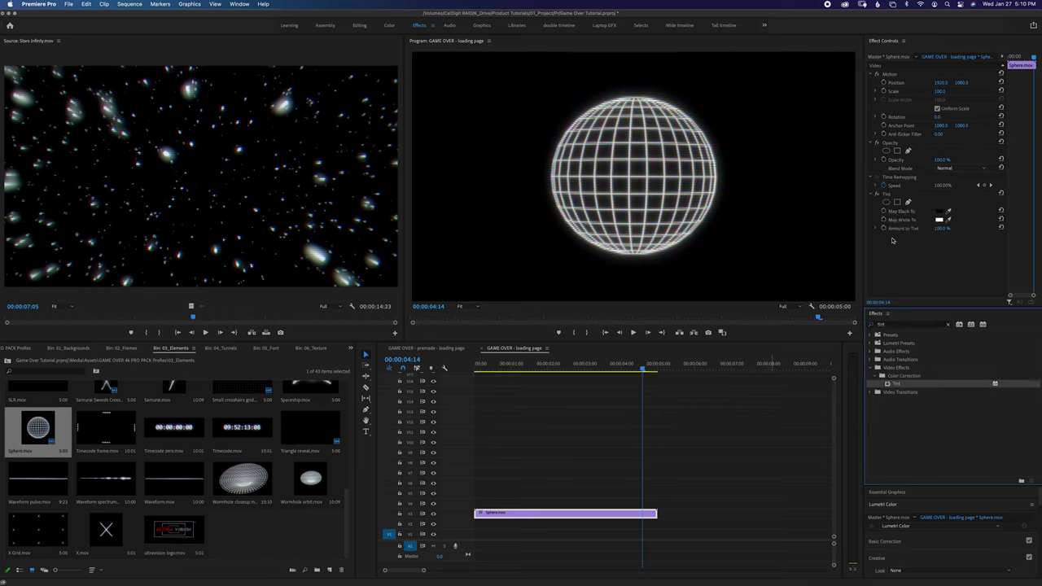
Map the Tint effect's white to red FF0000 and play the tinted sphere
click(939, 219)
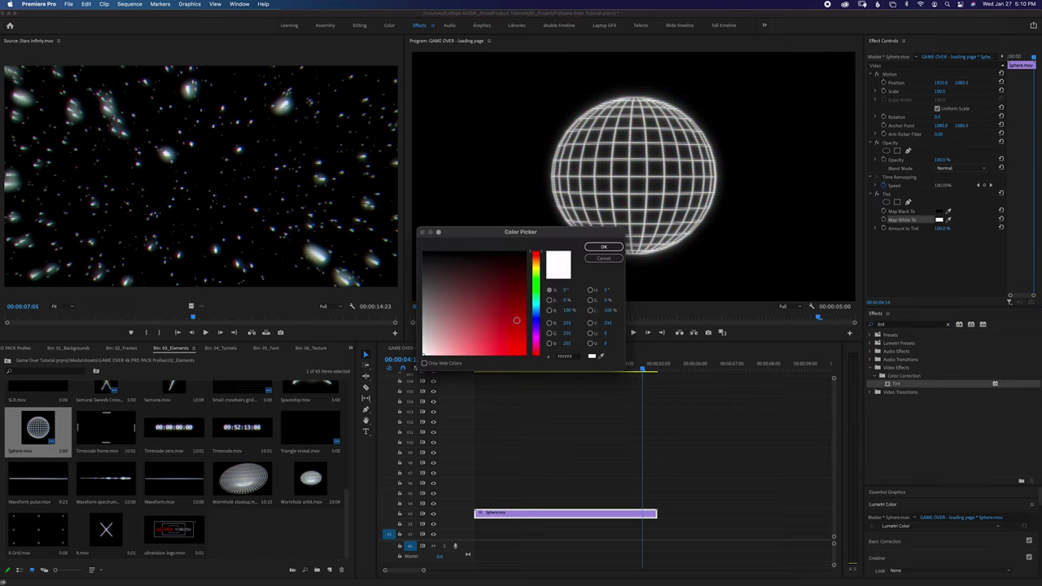
text(FF0000)
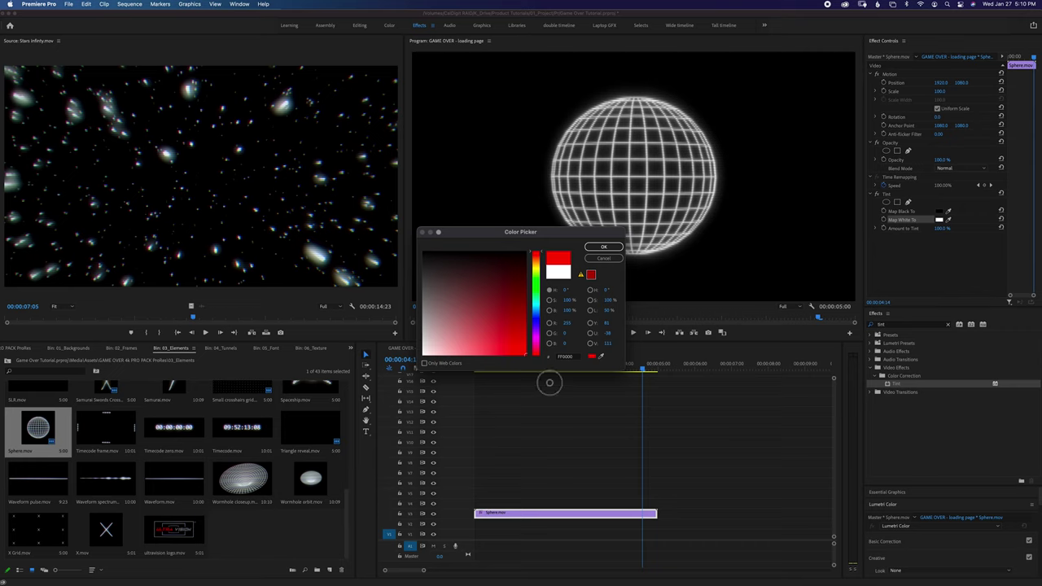
click(605, 247)
drag(569, 368, 519, 381)
key(space)
key(space)
Play the red sphere at 200% preview magnification and remove its Tint effect
click(462, 306)
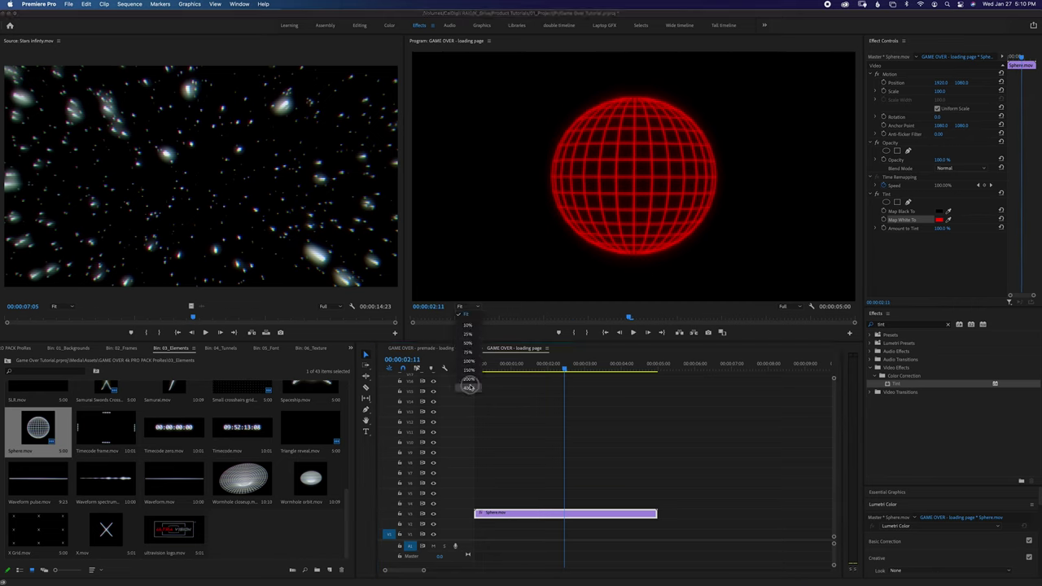
click(468, 379)
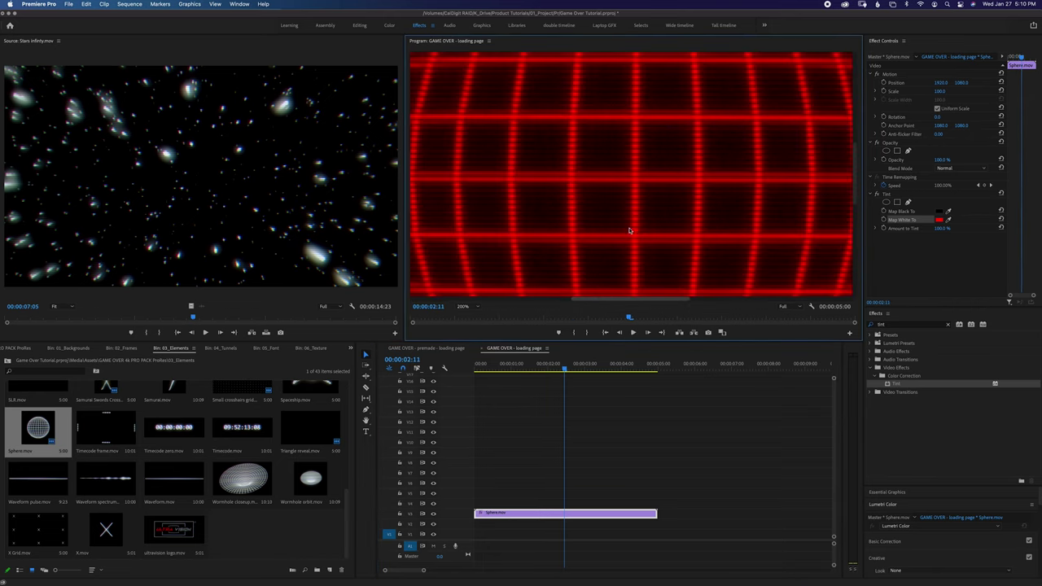
drag(540, 366, 476, 366)
key(space)
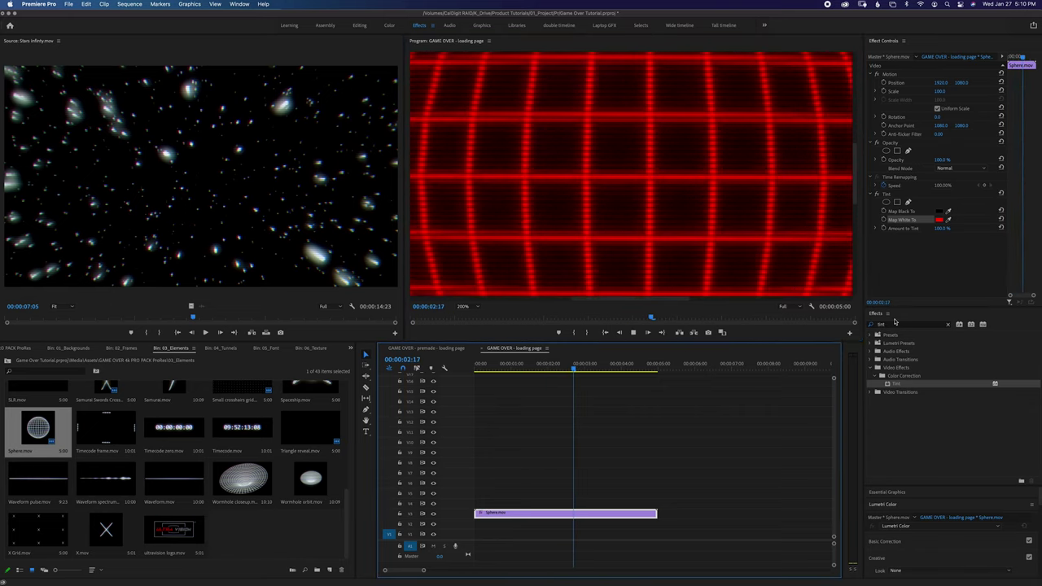
click(889, 198)
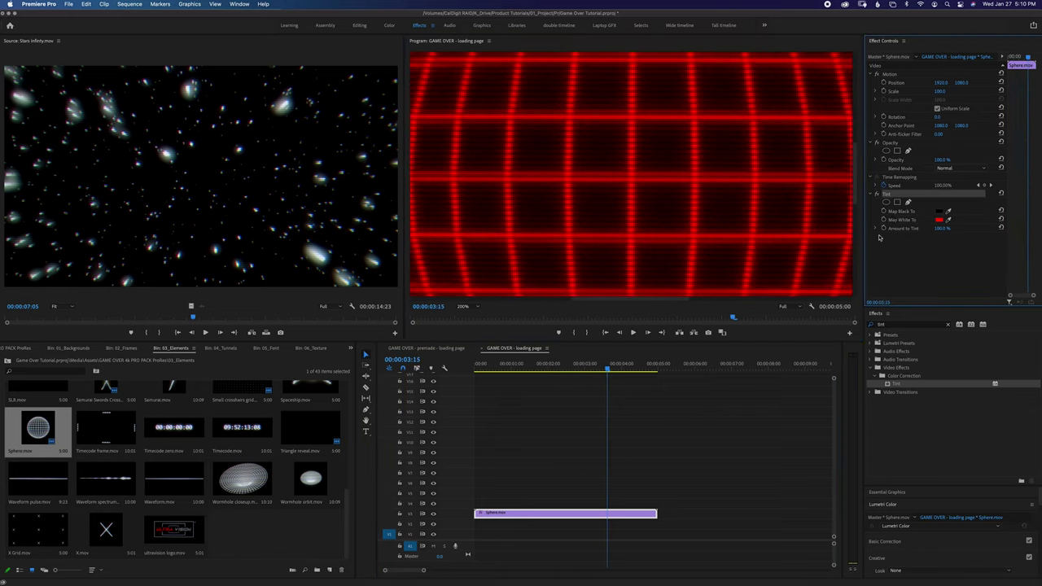
key(Delete)
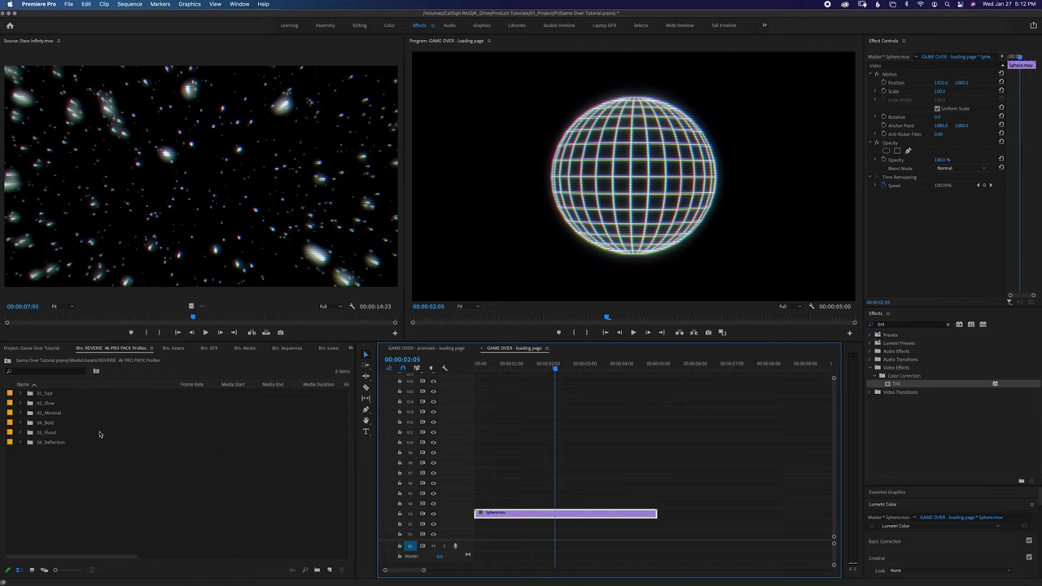
Place Bold_02.mov from the 04_Bold bin on V2 beneath Sphere.mov and trim its end to match the sphere clip
double_click(48, 422)
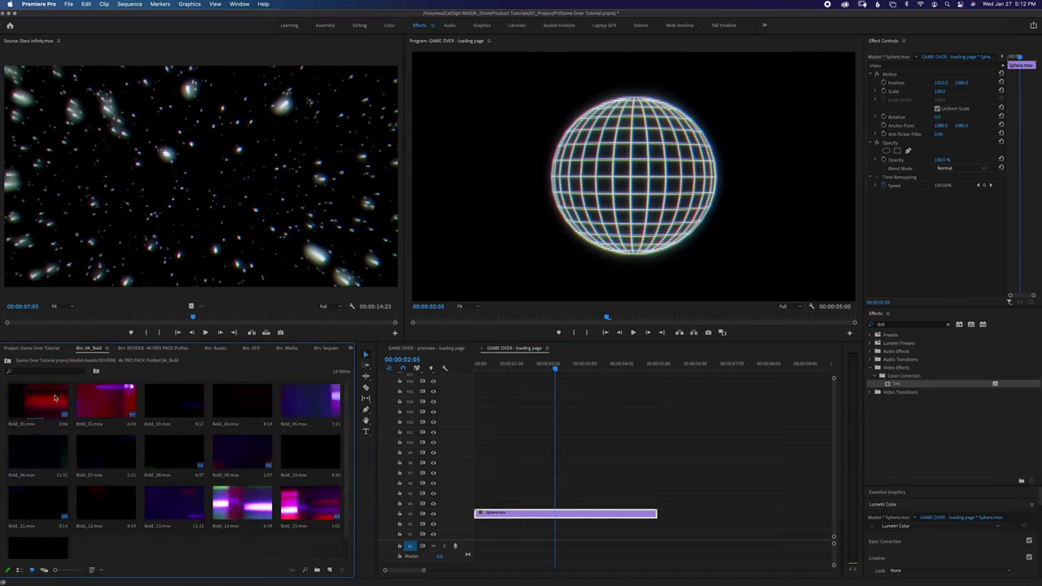
drag(106, 404, 477, 529)
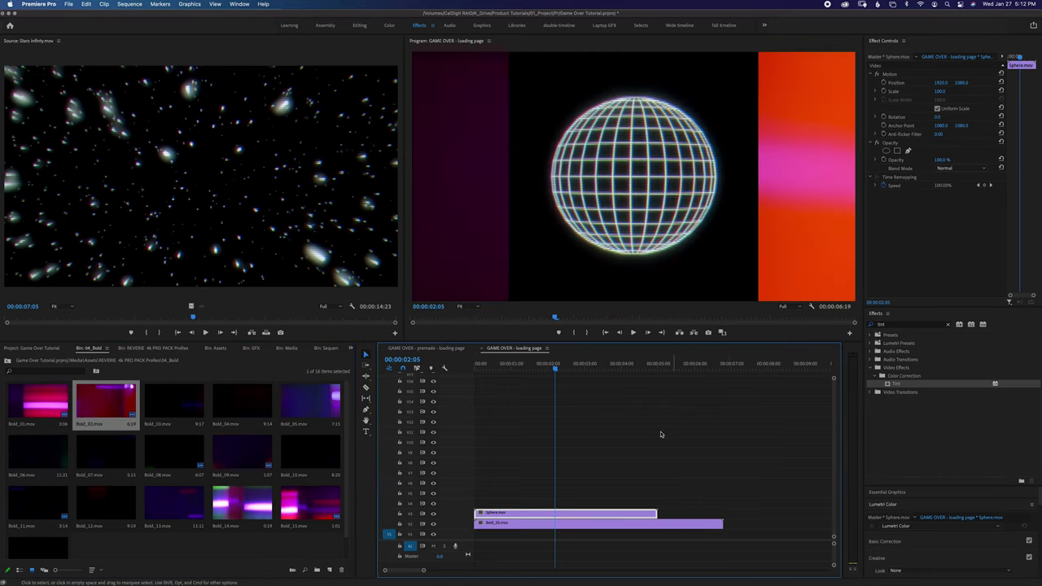
drag(720, 523, 657, 523)
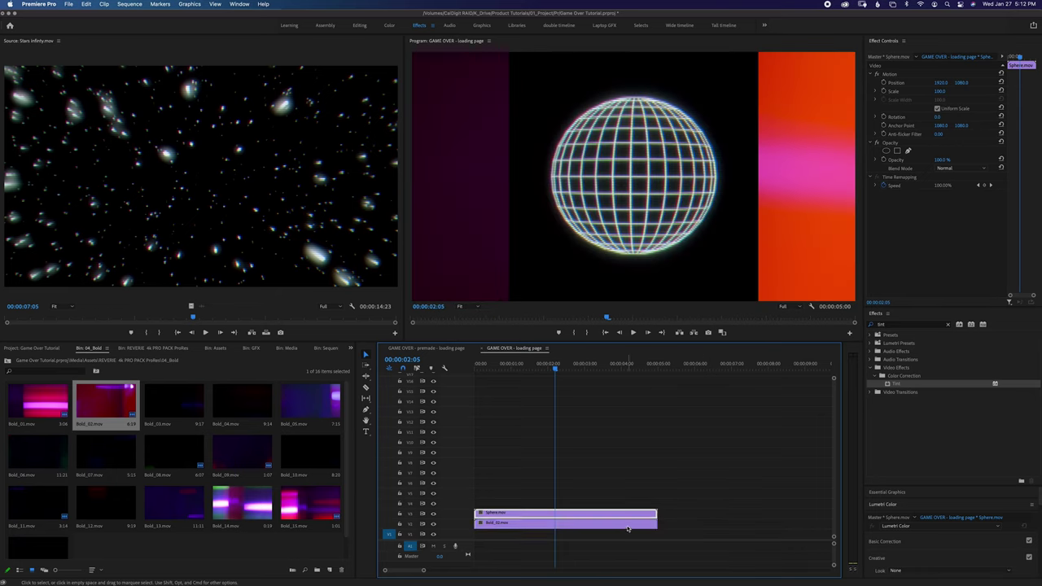
Apply Track Matte Key to Bold_02.mov with Video 3 as the matte, composited using Matte Luma
click(948, 325)
text(track ma)
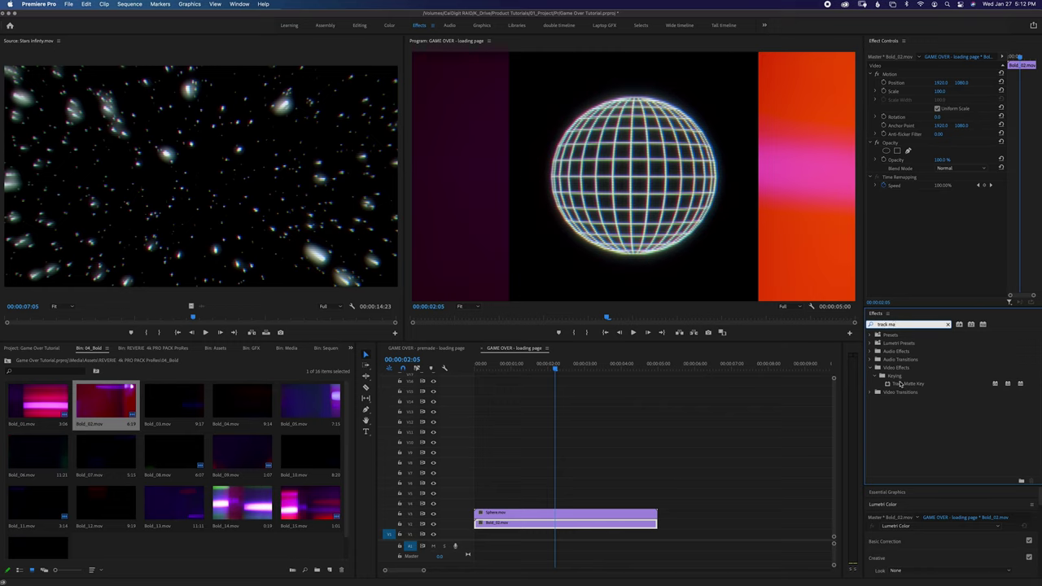
drag(901, 385, 535, 525)
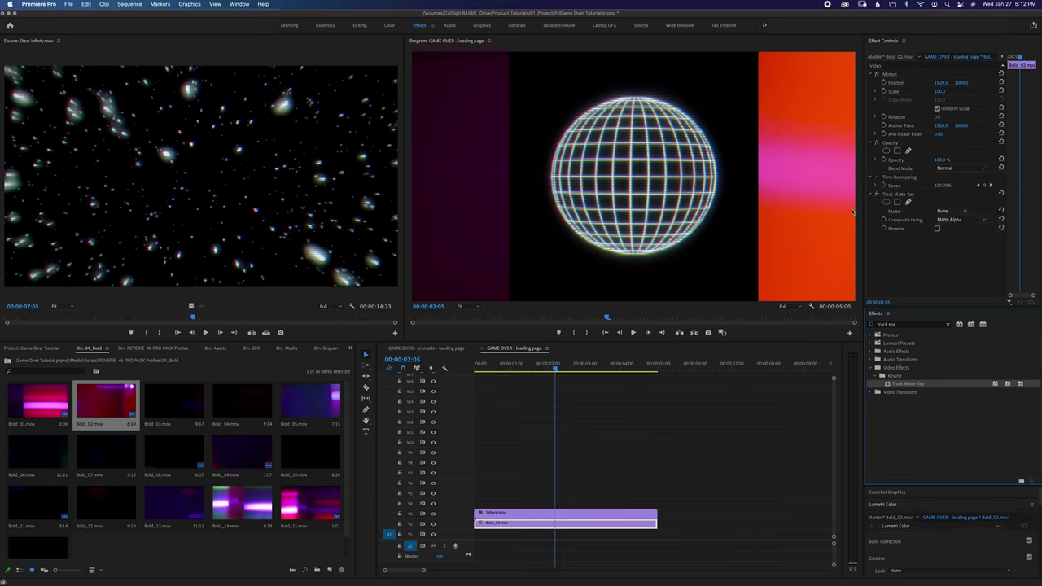
click(958, 210)
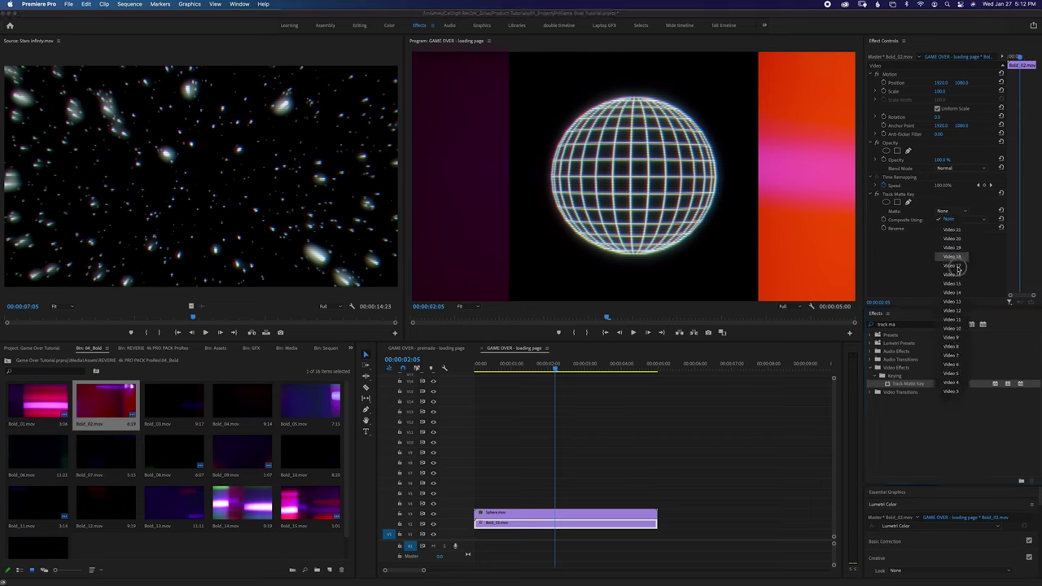
click(952, 391)
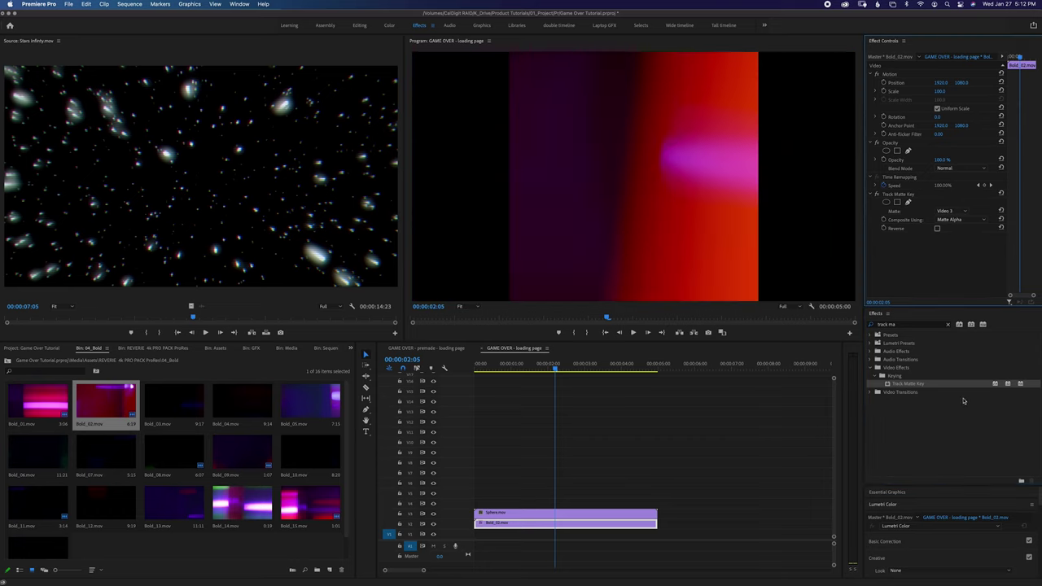
click(963, 221)
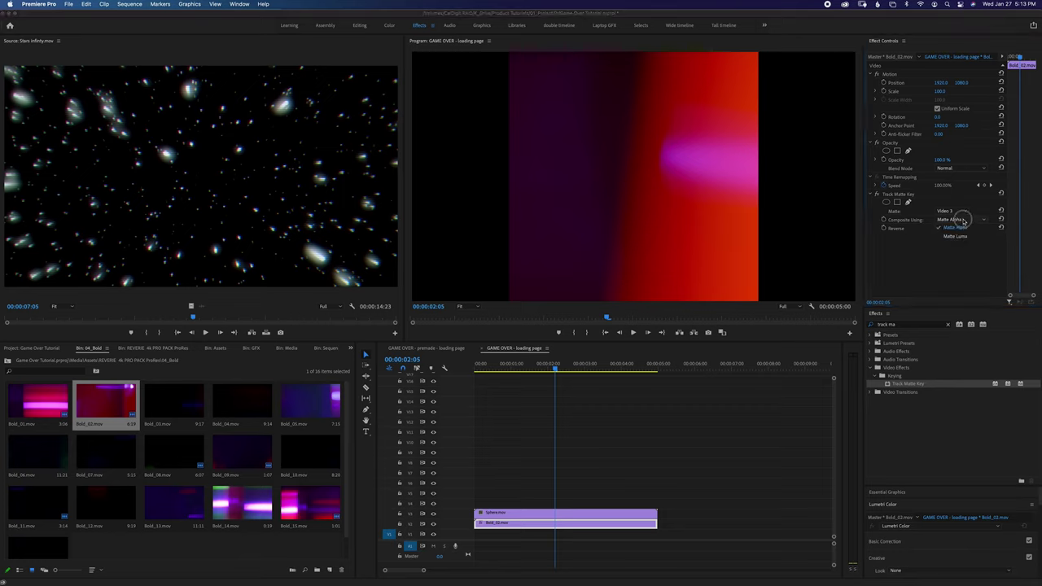
click(954, 232)
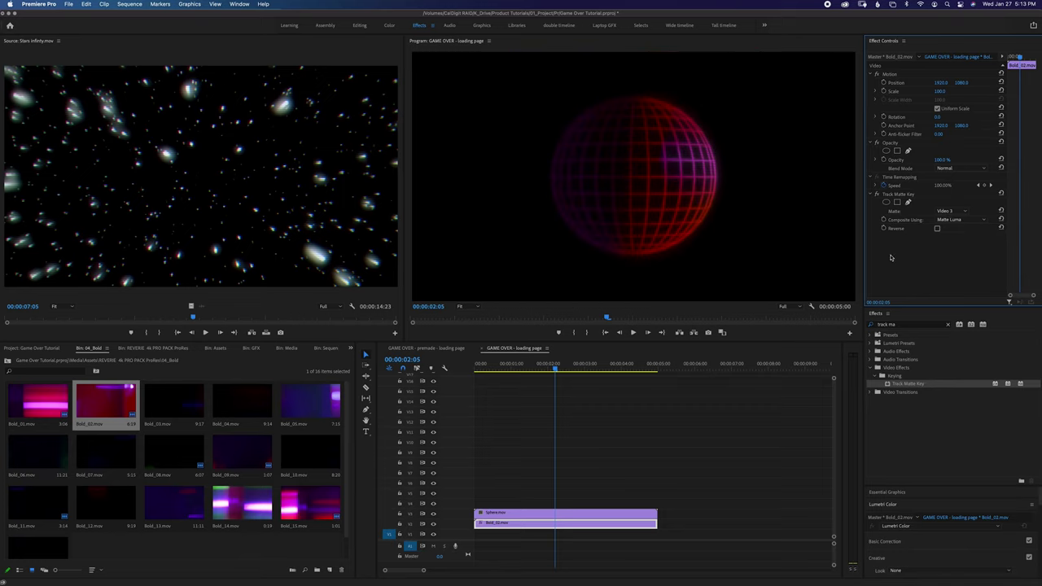
Play the matted sphere from near the start and park the playhead at 00:00:01:21
drag(552, 367, 484, 383)
key(space)
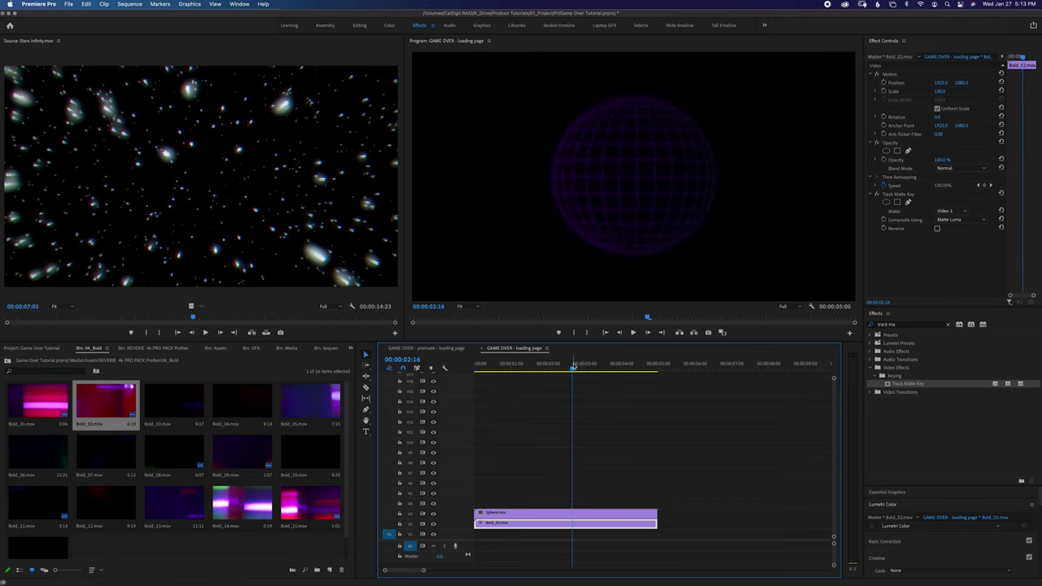
drag(572, 372, 543, 375)
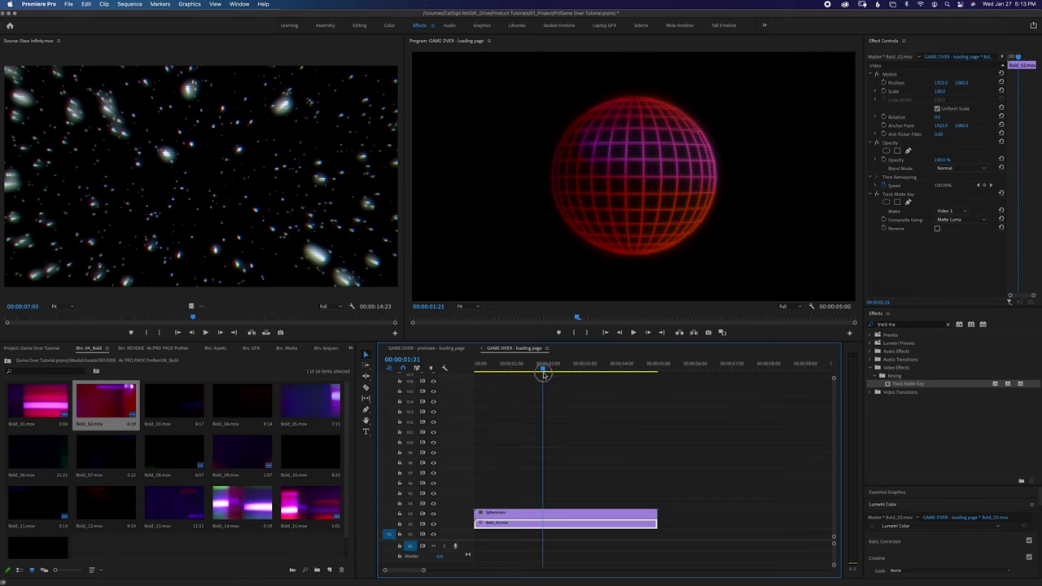
Set the blend mode of both Bold_02.mov and Sphere.mov to Screen
click(948, 168)
click(959, 252)
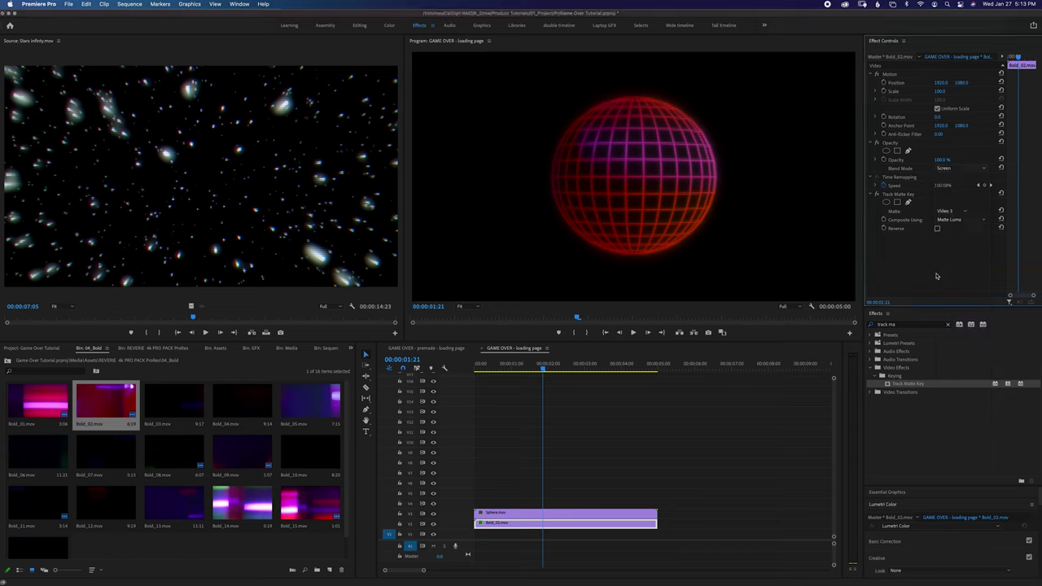
click(586, 516)
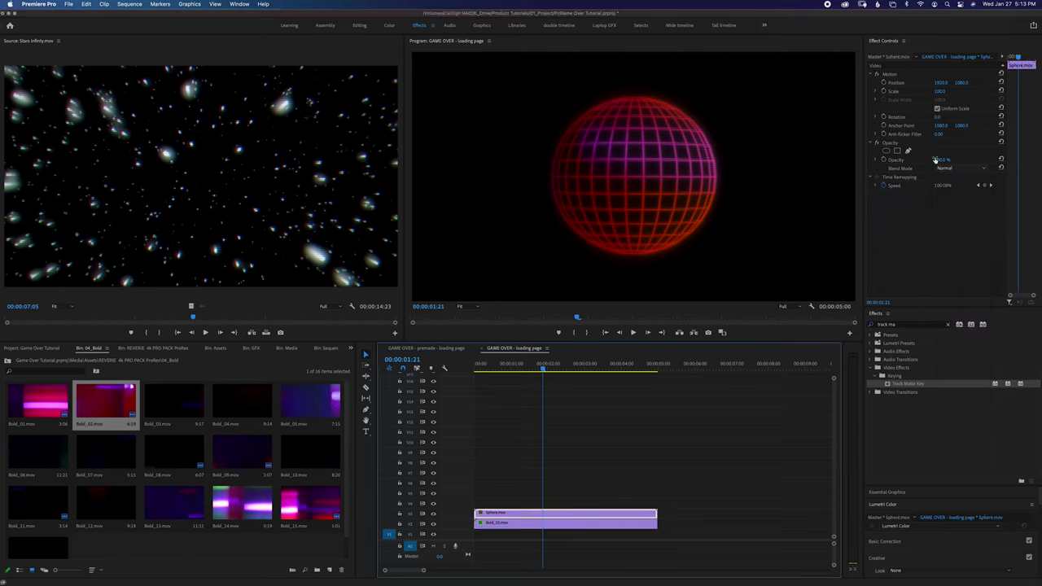
click(952, 169)
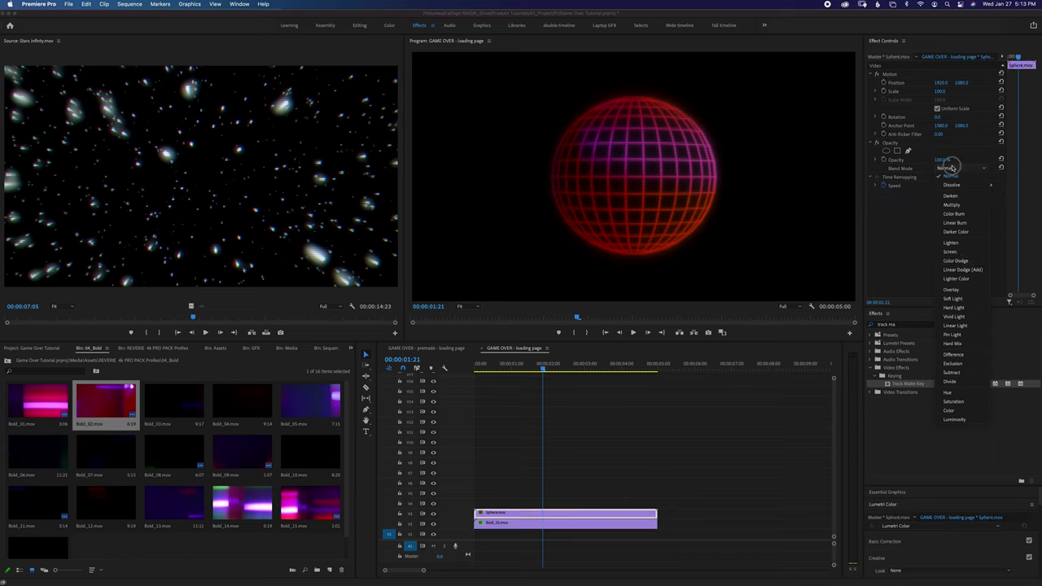
click(948, 252)
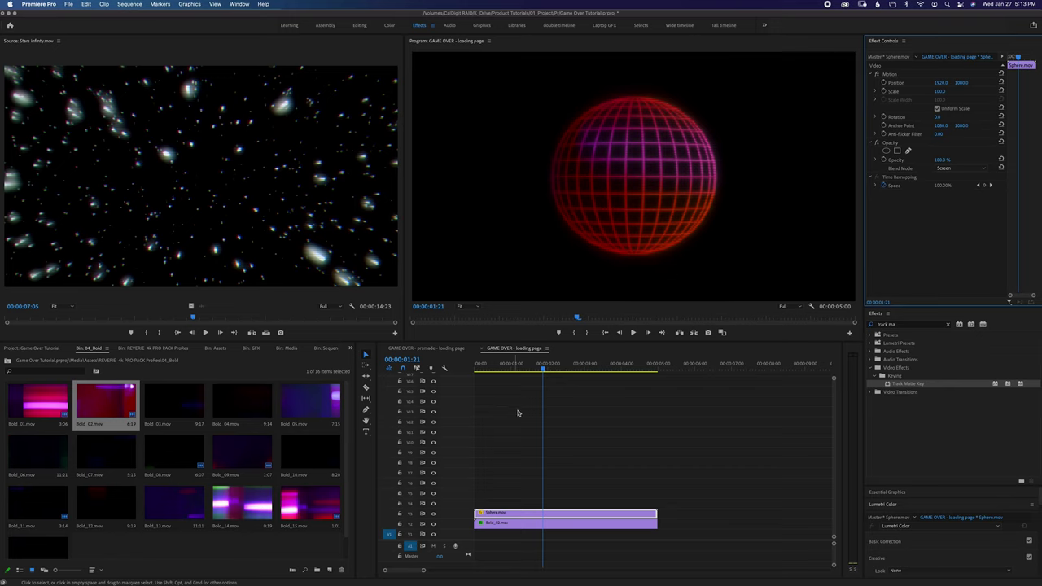
Place the small crosshairs grid clip from the 03_Elements bin on V5 at the sequence start, leaving V4 empty beneath it
click(351, 347)
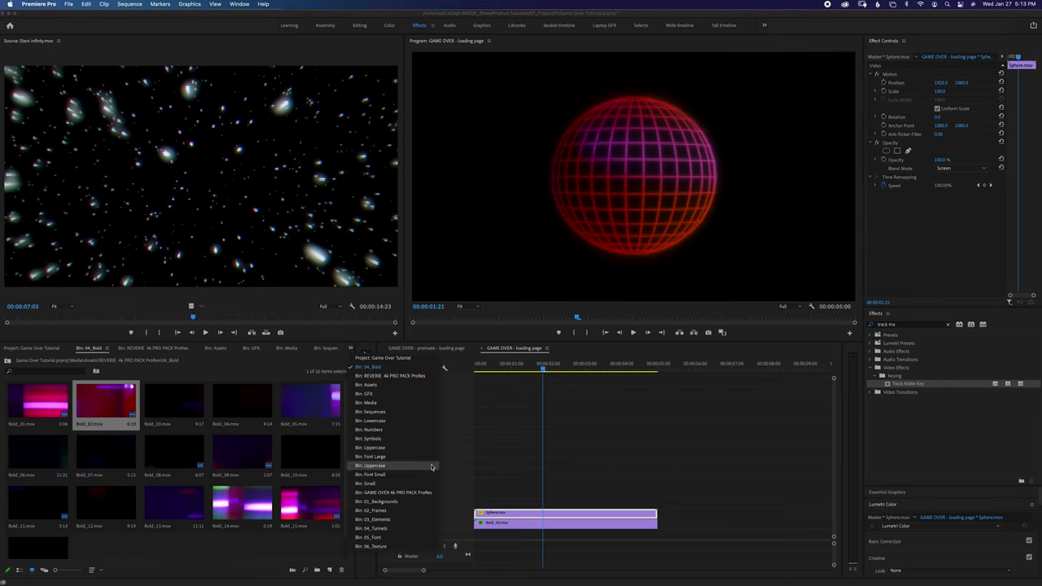
click(389, 519)
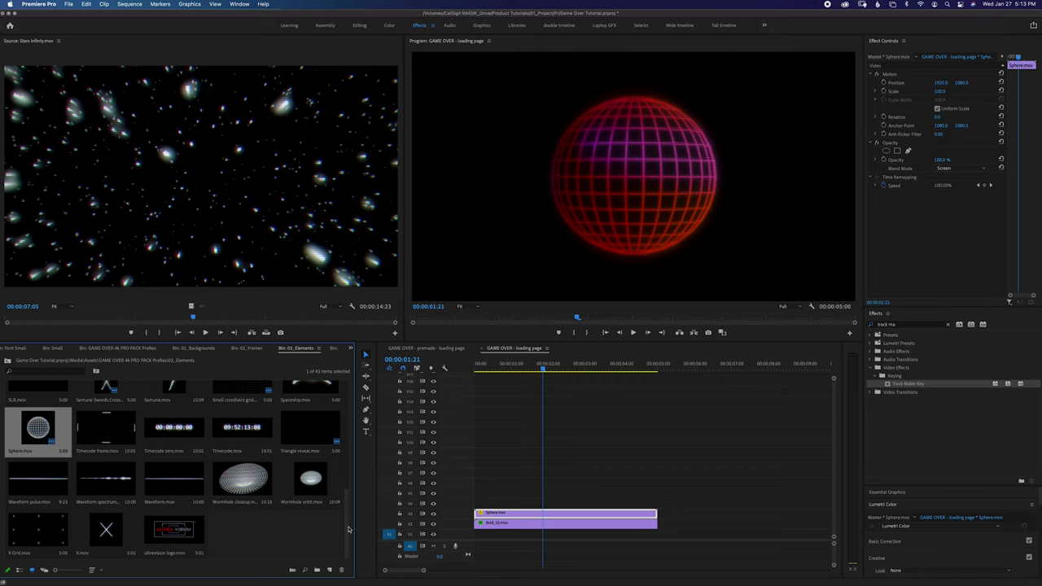
drag(347, 532, 345, 481)
click(235, 504)
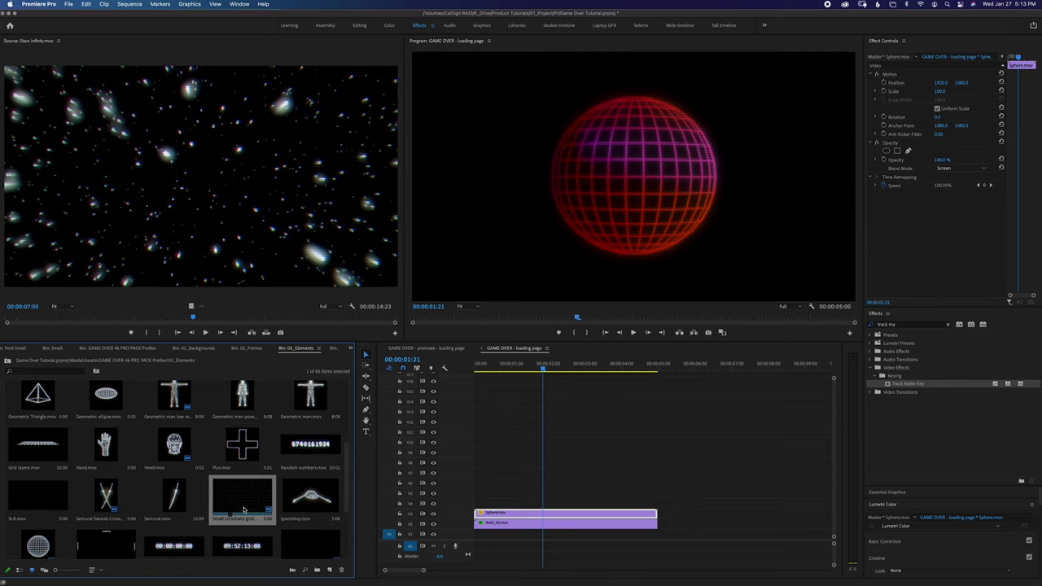
drag(241, 497, 479, 483)
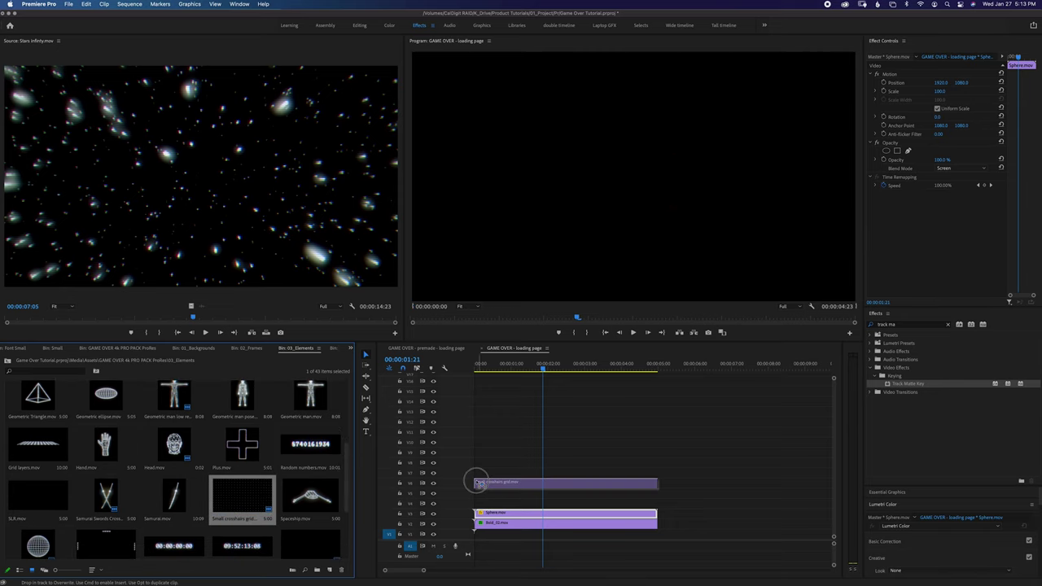
drag(479, 483, 478, 493)
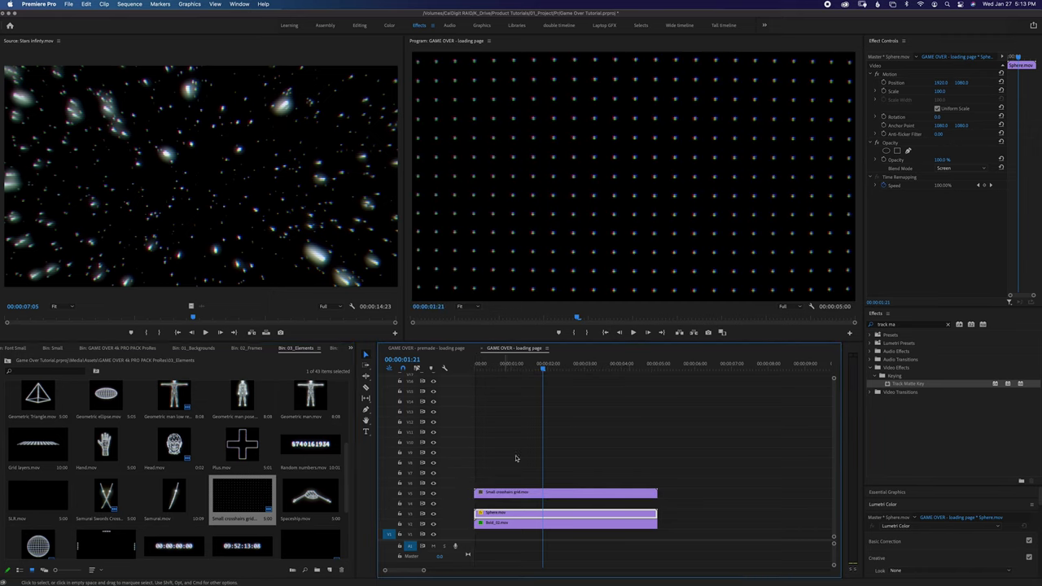
Set the small crosshairs grid clip's blend mode to Screen and play the composite from 00:00:00:19
click(576, 500)
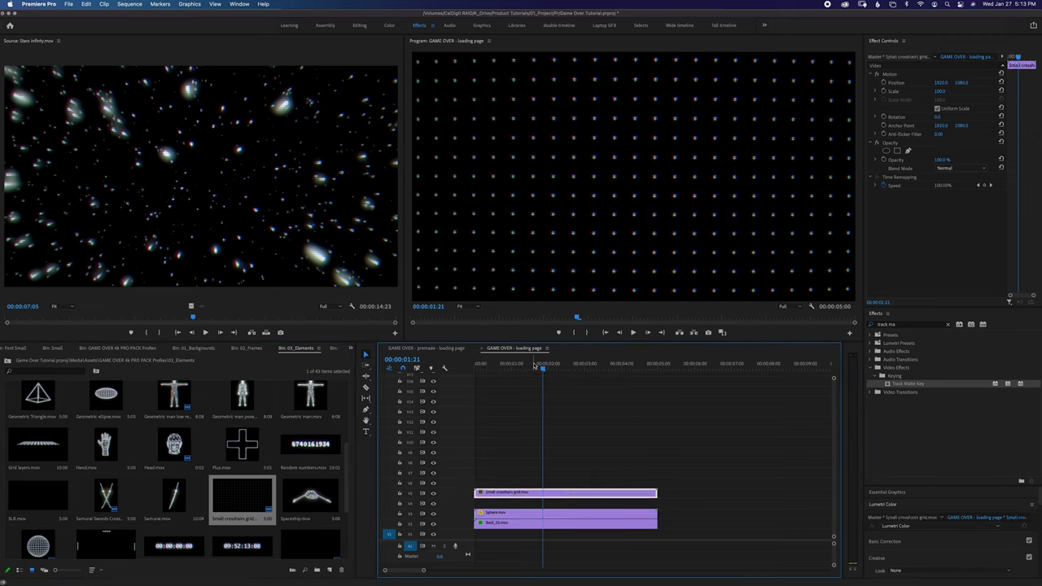
drag(541, 369, 497, 369)
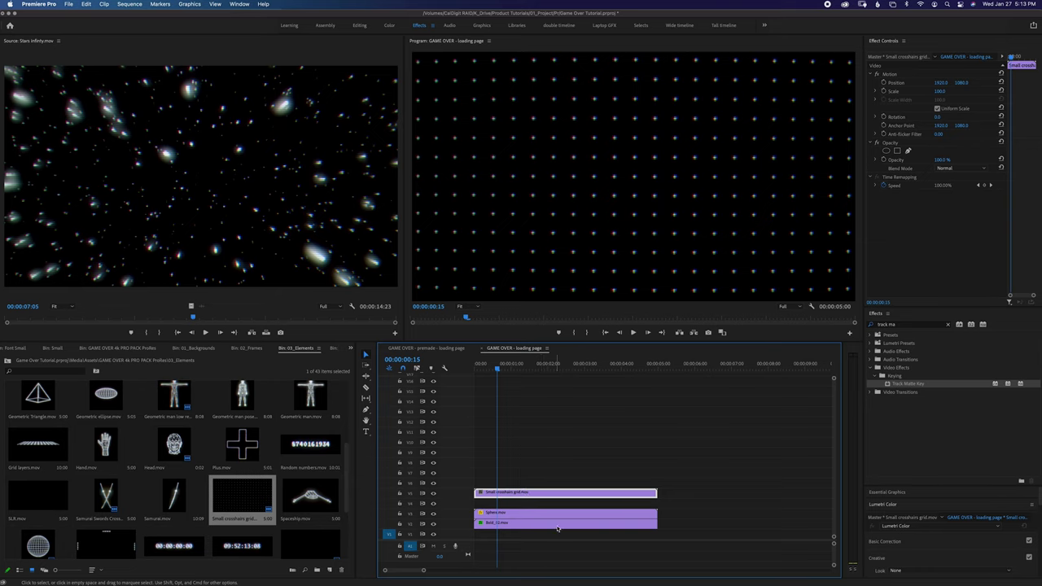
key(space)
key(space)
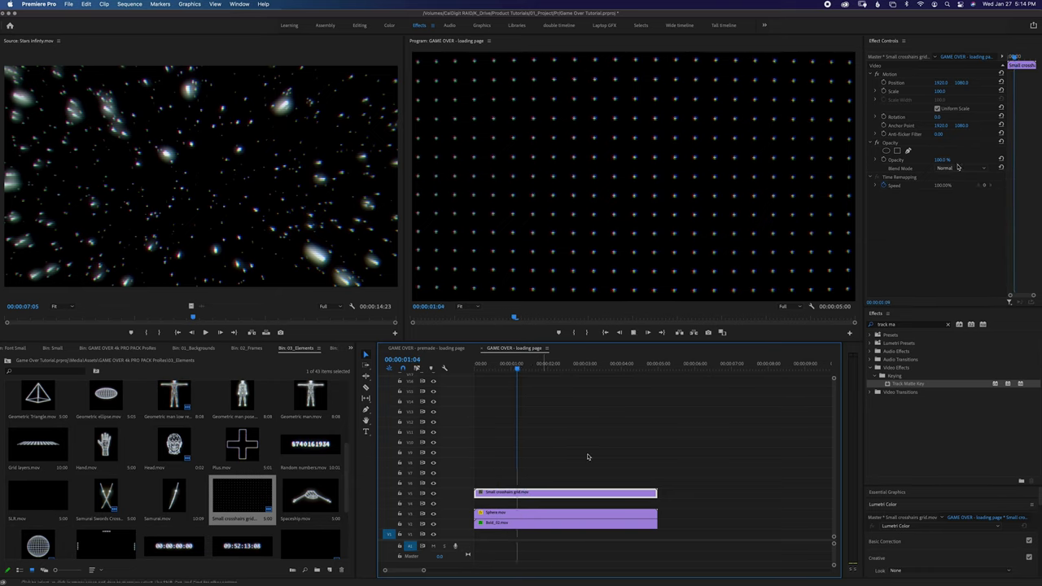
click(967, 168)
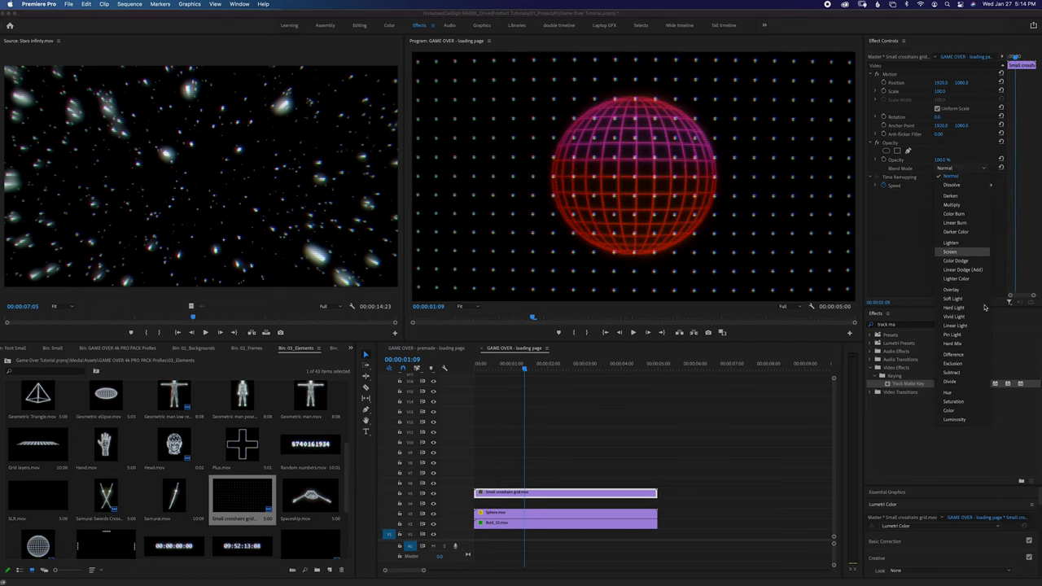
click(958, 251)
click(503, 367)
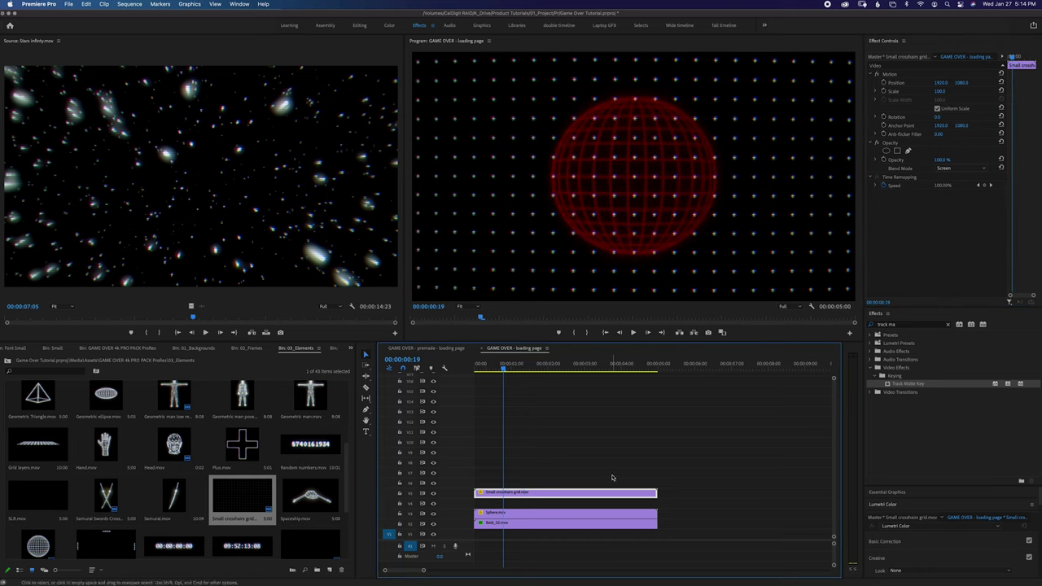
key(space)
key(space)
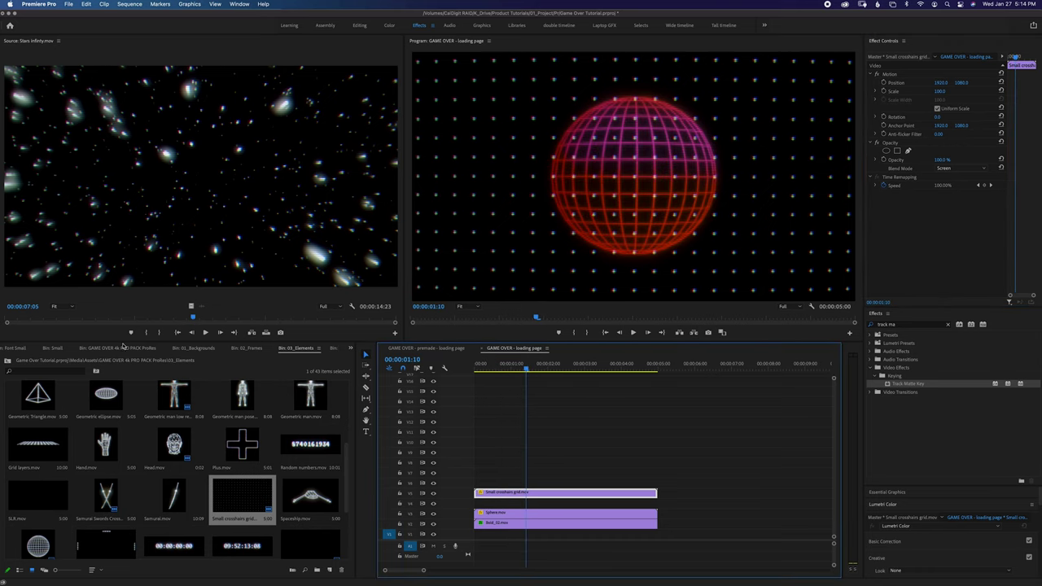
Preview Fast_01.mov from the REVERIE 01_Fast bin and place it on V4 beneath the crosshairs grid at the sequence start
click(351, 348)
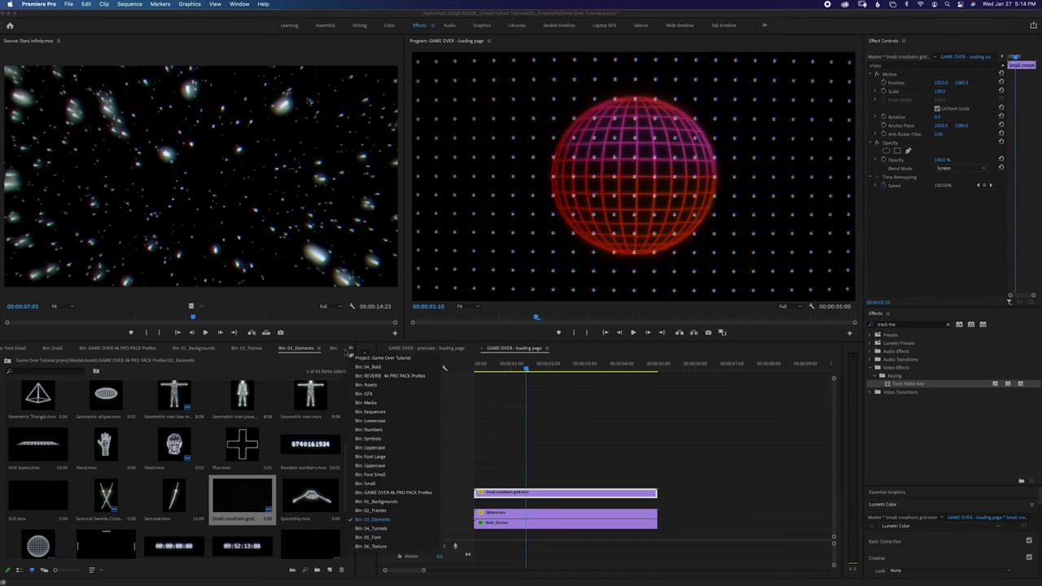
click(387, 376)
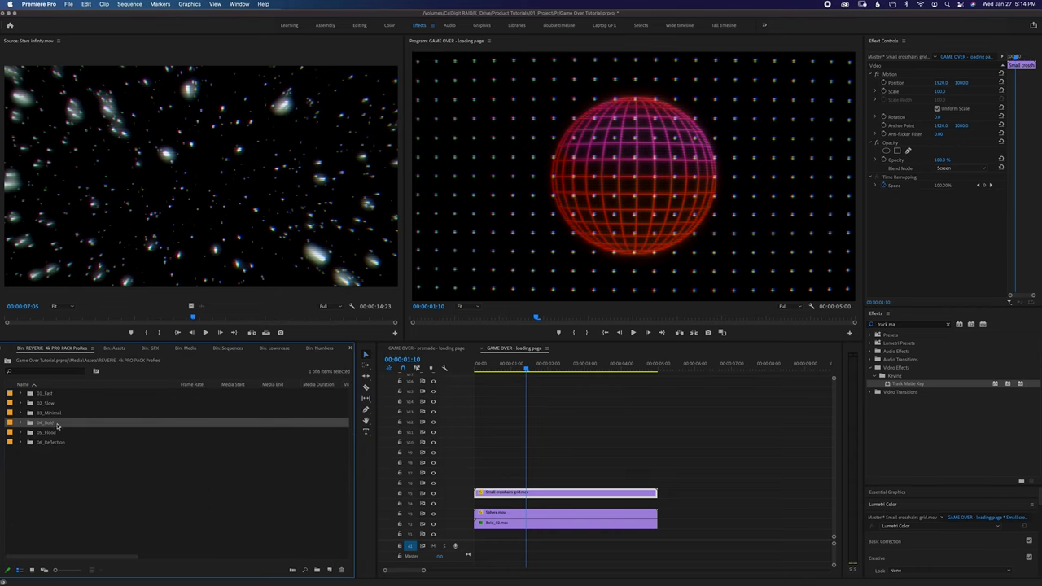
double_click(44, 395)
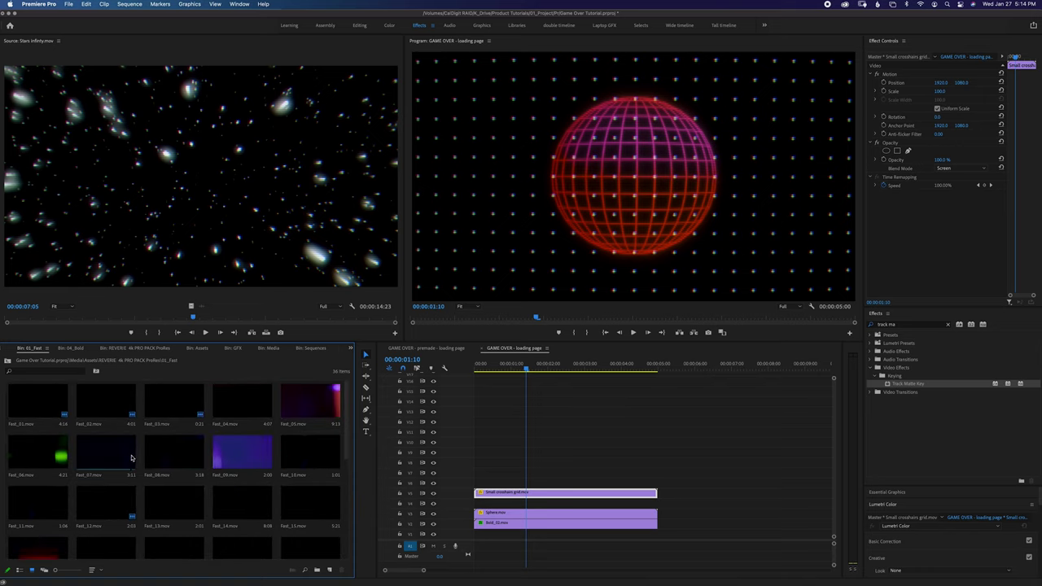
double_click(34, 405)
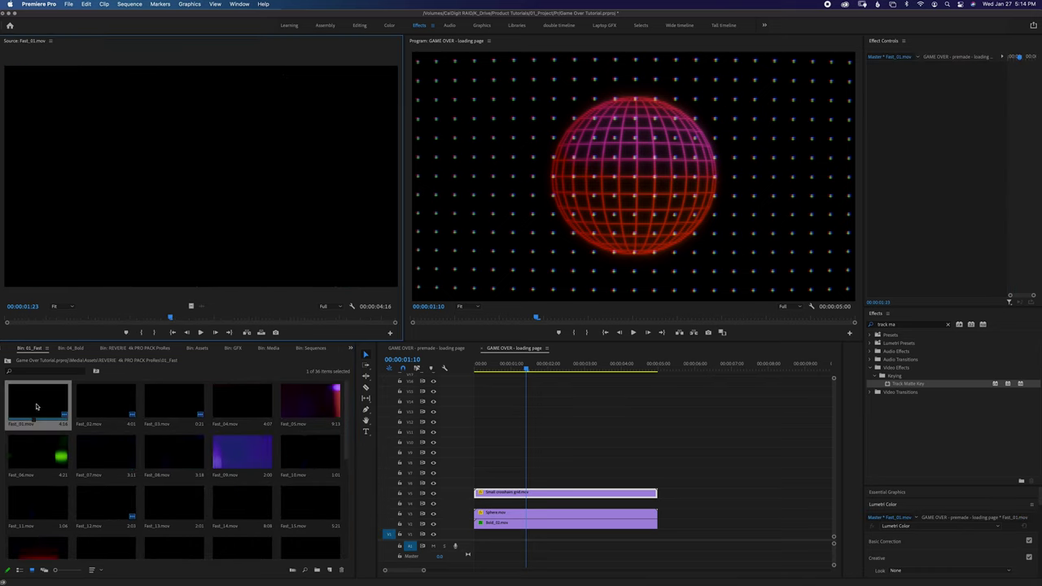
key(space)
key(space)
drag(190, 307, 478, 503)
Apply Track Matte Key to Fast_01.mov with Video 5 as the matte using Matte Luma, and set its blend mode to Screen
click(576, 507)
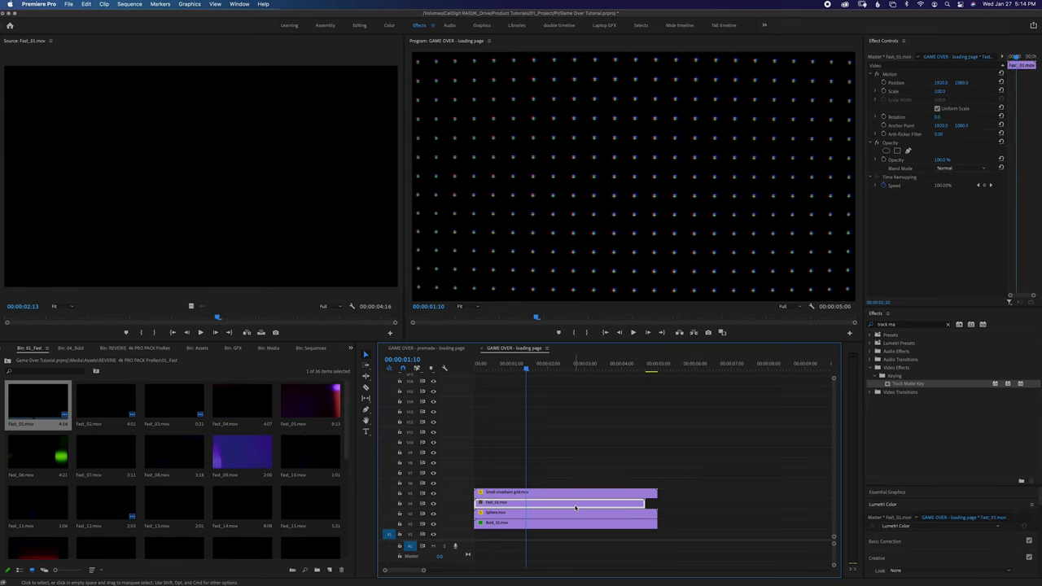
drag(910, 383, 516, 505)
click(953, 211)
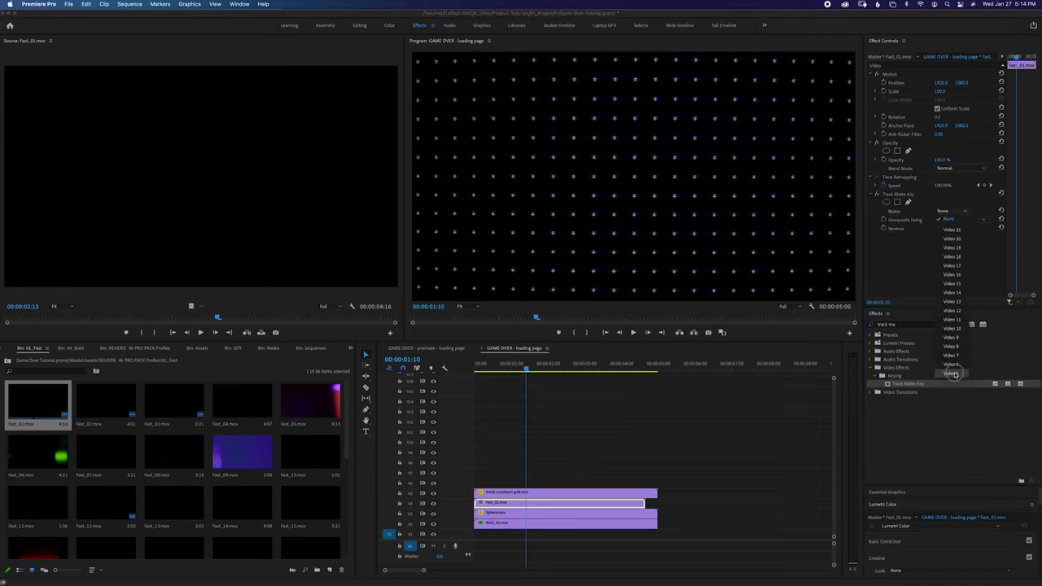
click(952, 372)
click(960, 223)
click(952, 235)
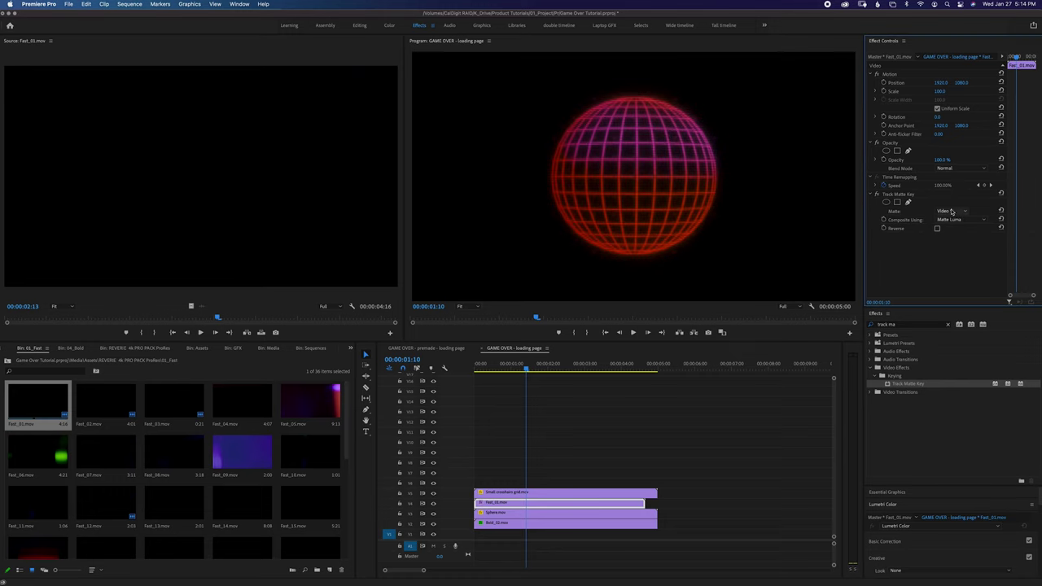
click(950, 168)
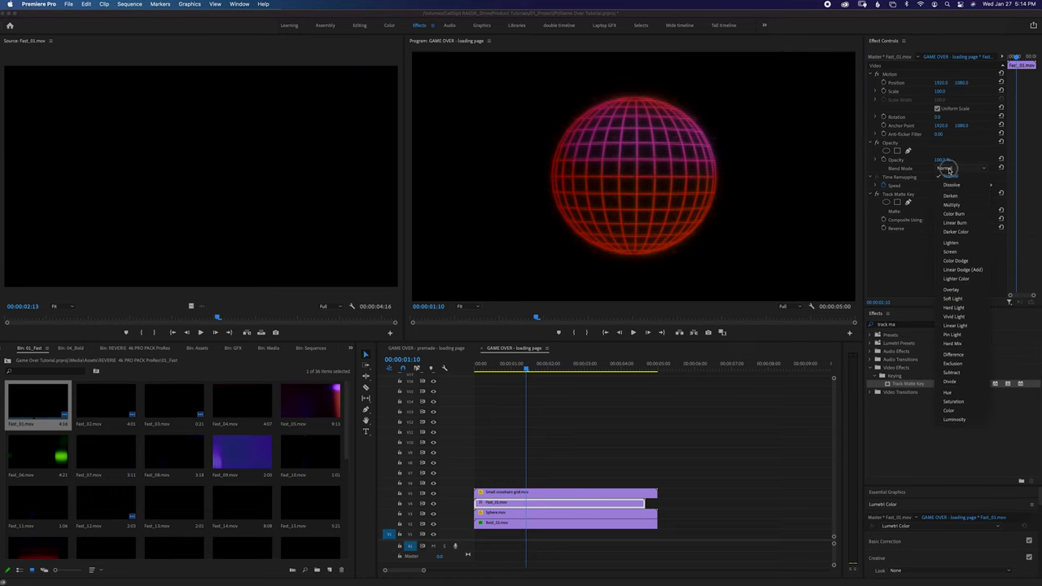
click(950, 252)
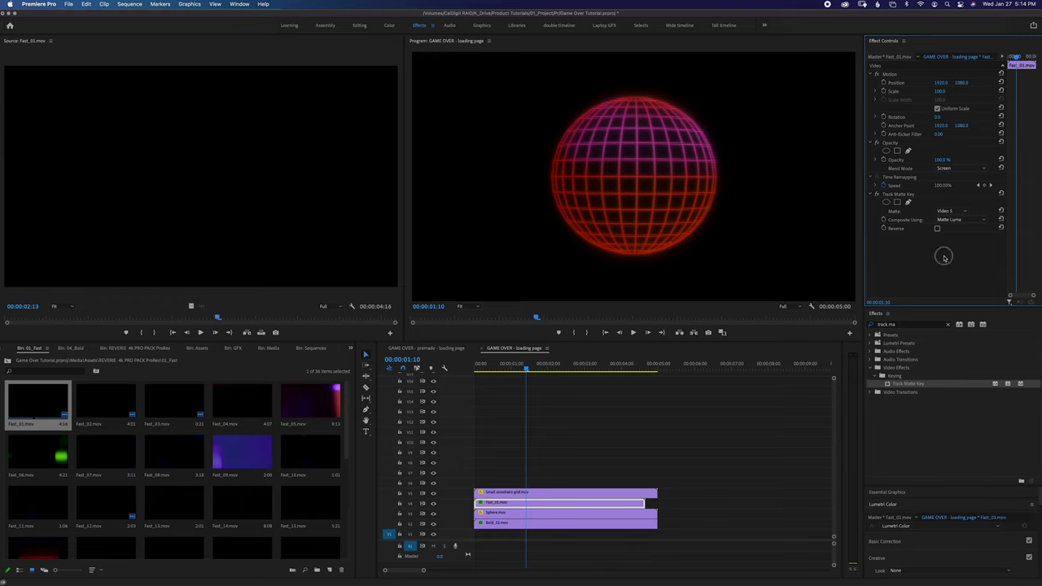
Play the composite from the start, replay the section from 00:00:02:14, and park the playhead at 00:00:02:22
drag(526, 369, 477, 369)
key(space)
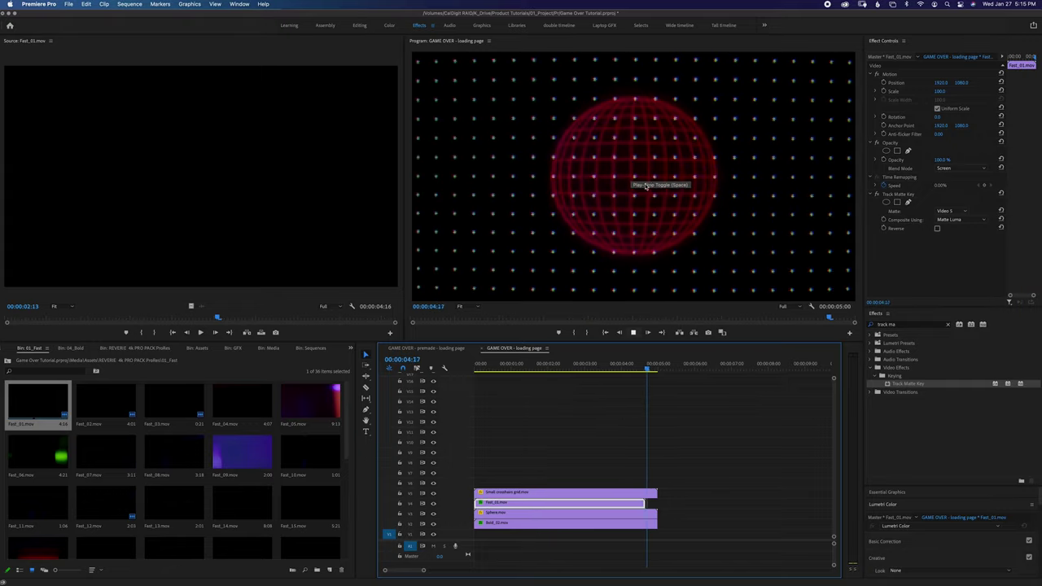
key(space)
key(space)
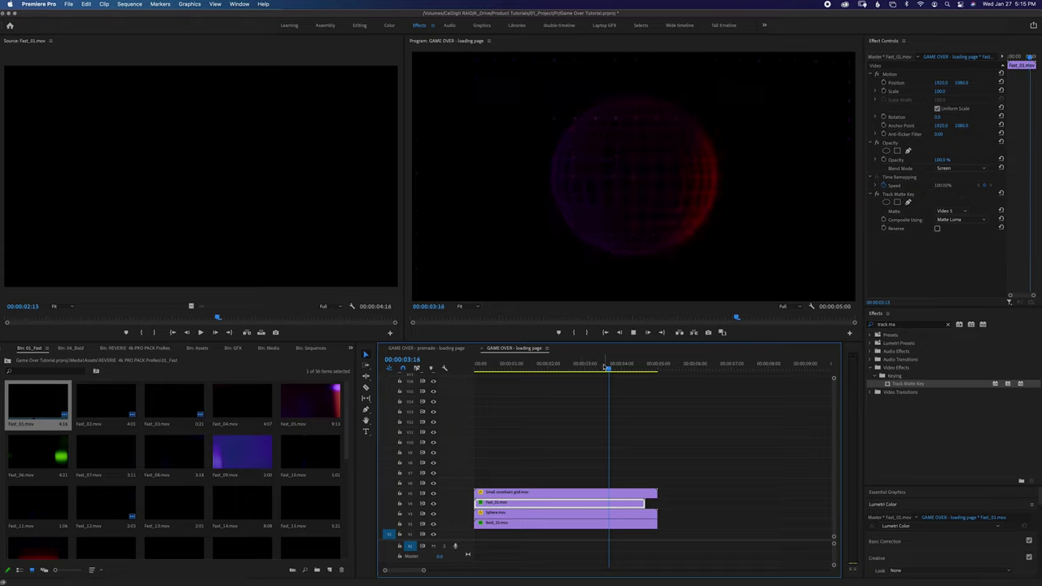
mouse_move(582, 372)
mouse_down()
mouse_move(529, 379)
mouse_move(561, 372)
mouse_move(569, 384)
mouse_up()
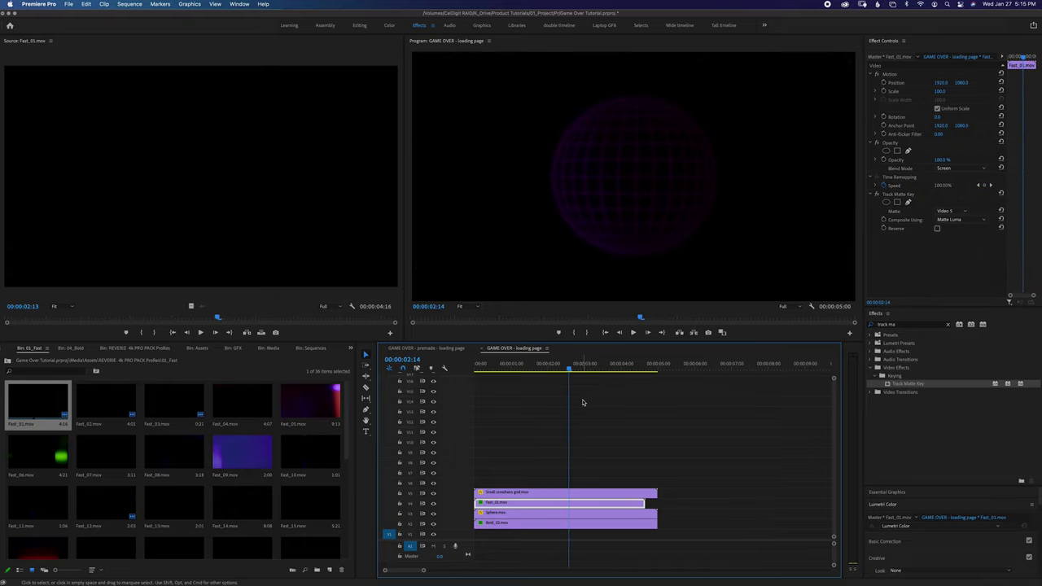
key(space)
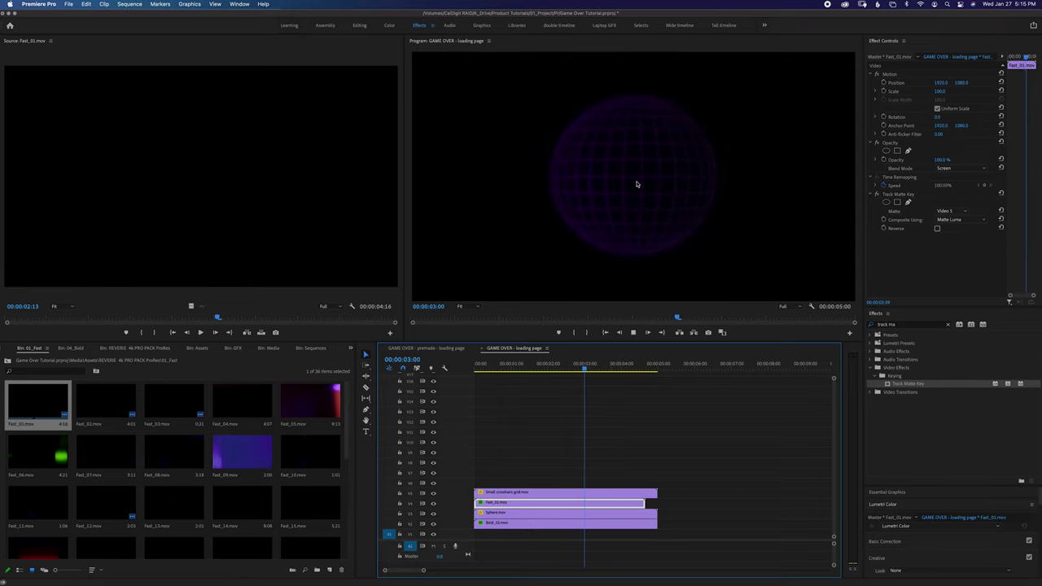
drag(632, 368, 558, 392)
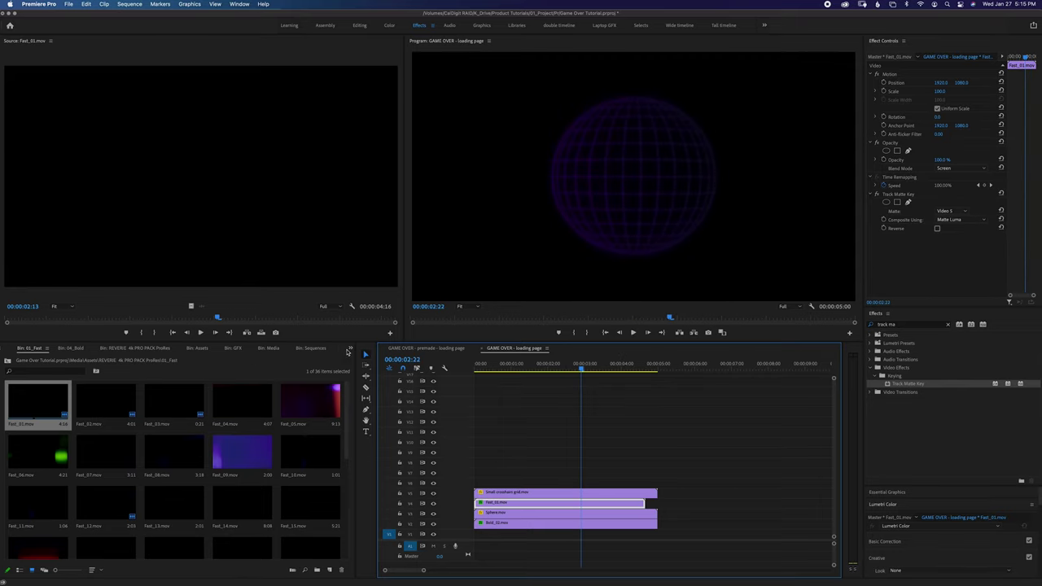
From the 03_Elements Small bin, place Random Numbers-small.mov on V7 and Feet+Frames-small.mov on V9 at the sequence start
click(350, 348)
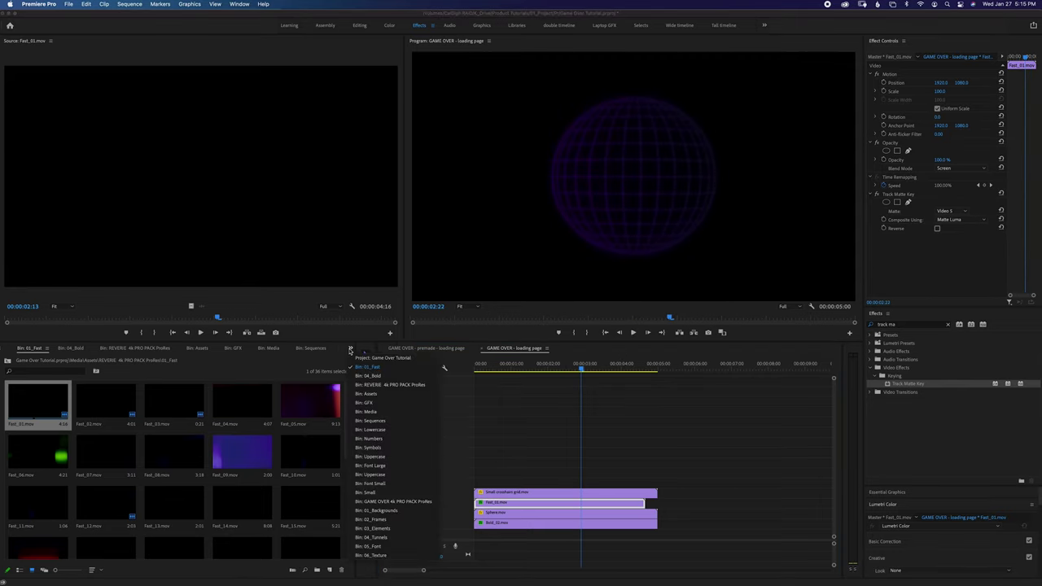
click(385, 502)
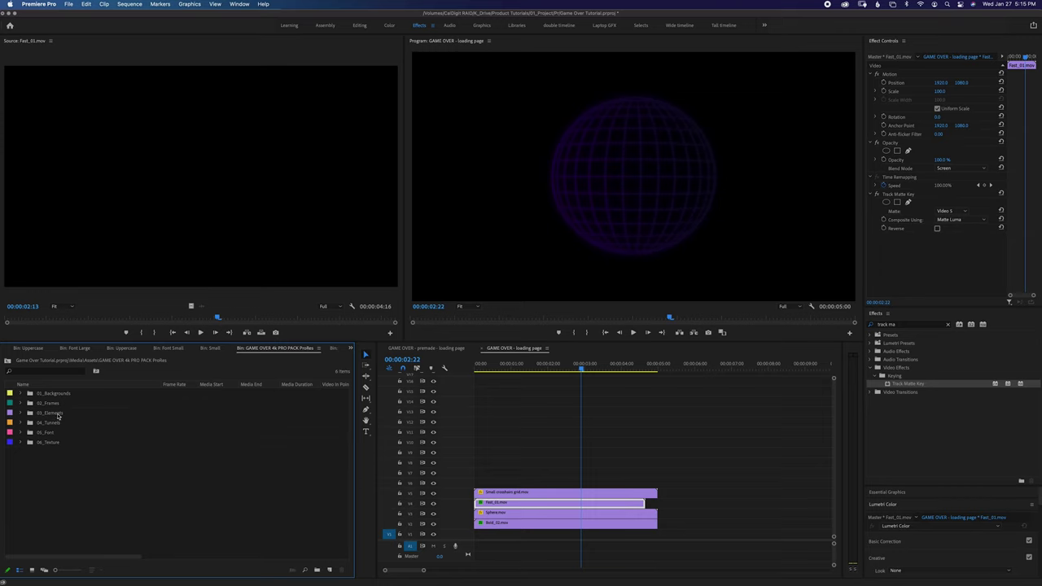
click(58, 413)
double_click(31, 415)
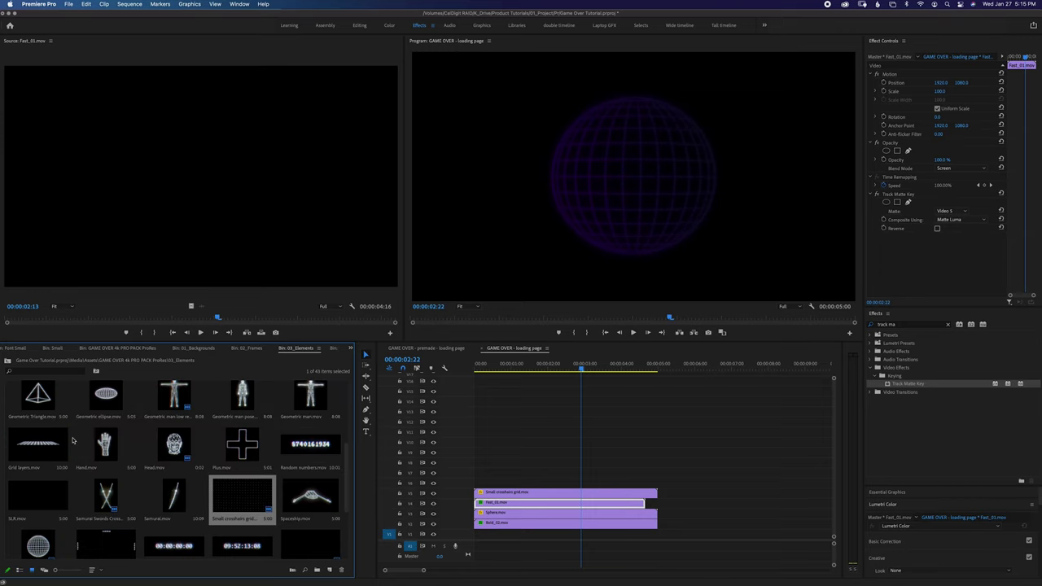
scroll(163, 492, up, 5)
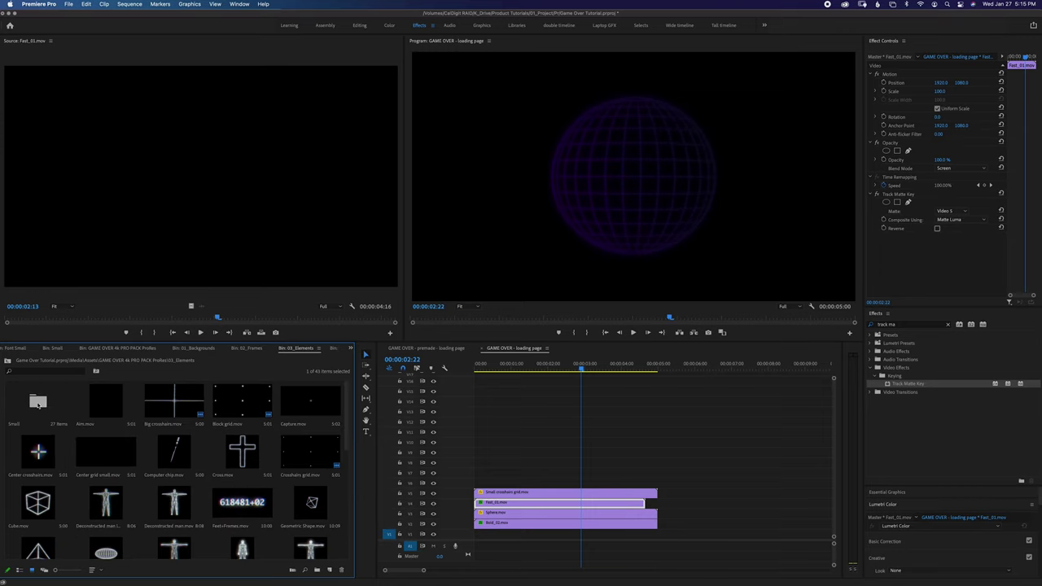
double_click(36, 402)
scroll(302, 415, down, 2)
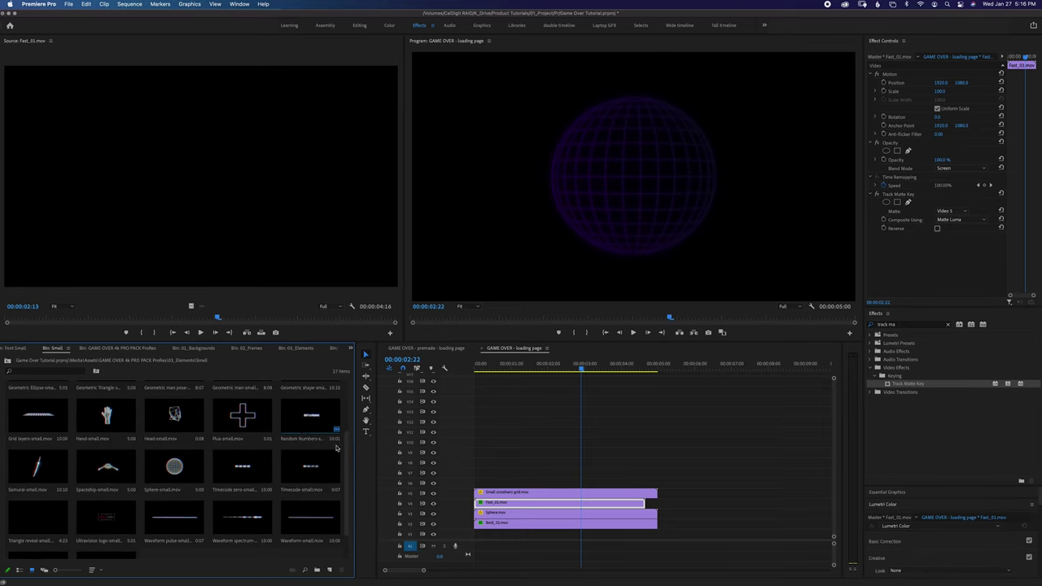
drag(309, 420, 461, 474)
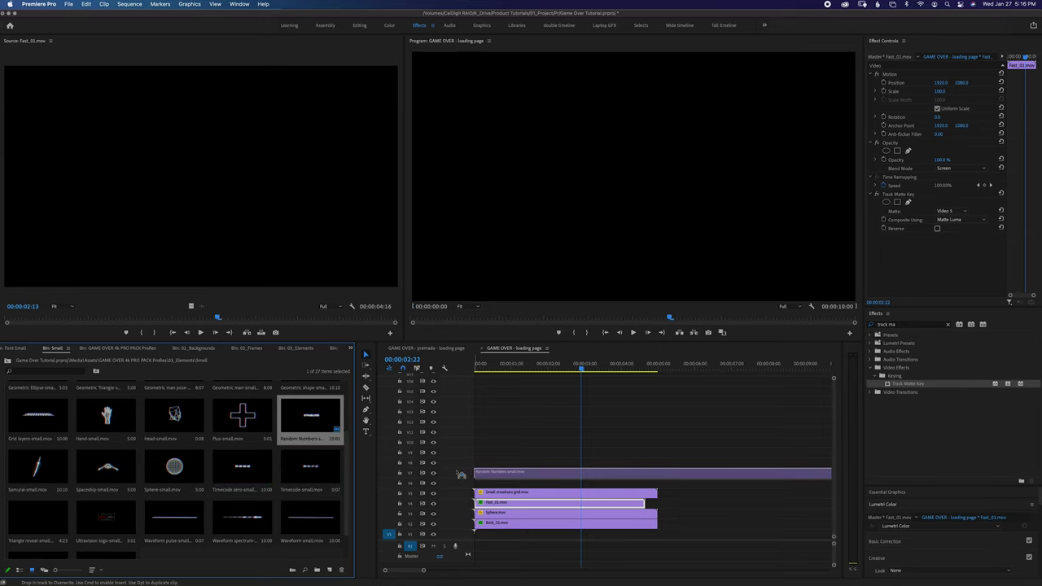
scroll(317, 423, up, 3)
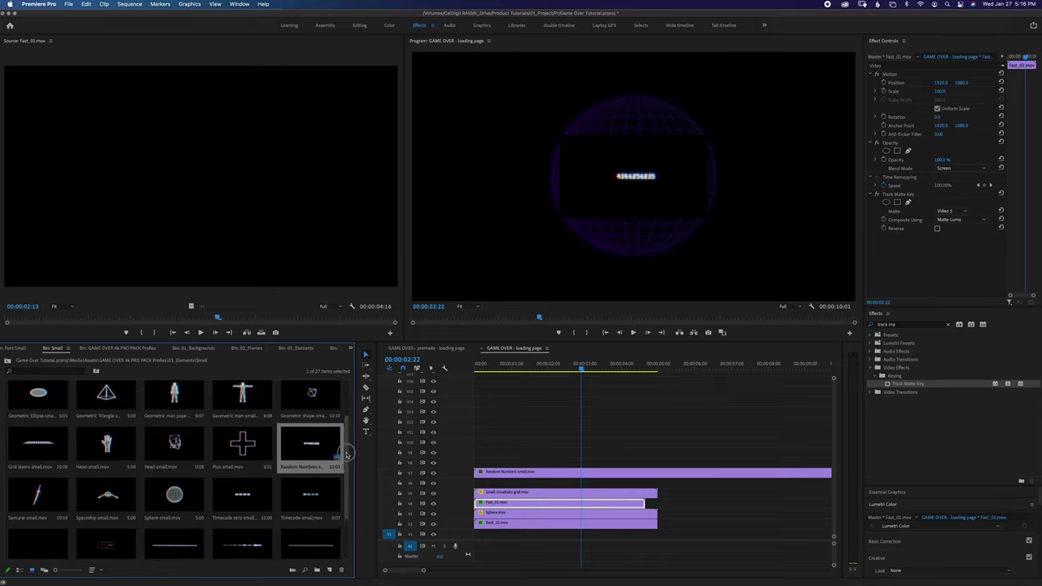
drag(306, 410, 474, 449)
Cut Random Numbers-small.mov at 00:00:05:00 and delete the part extending past the other clips
key(Down)
key(Down)
drag(720, 458, 687, 506)
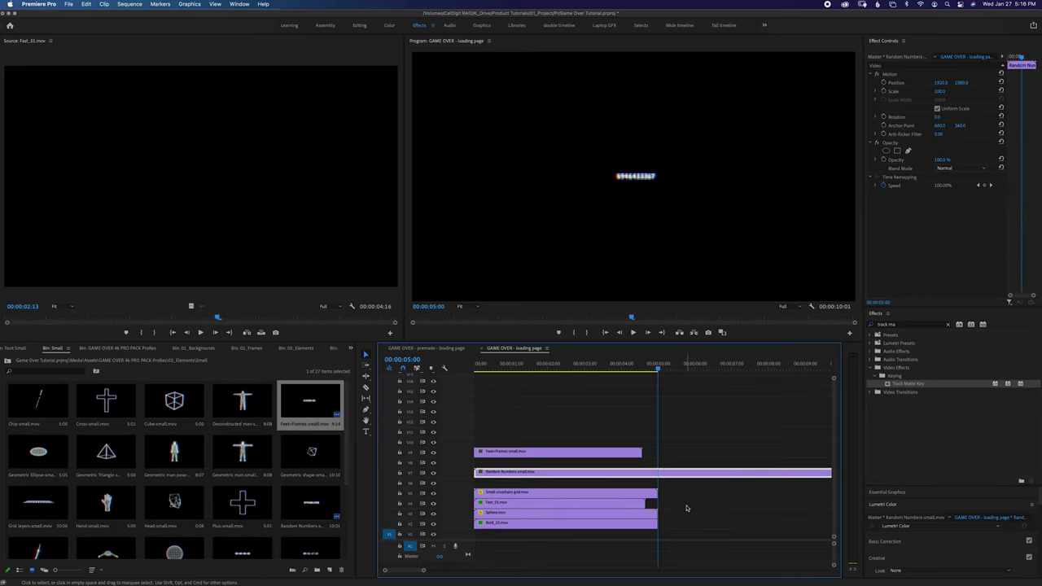
key(super+k)
click(700, 477)
key(Delete)
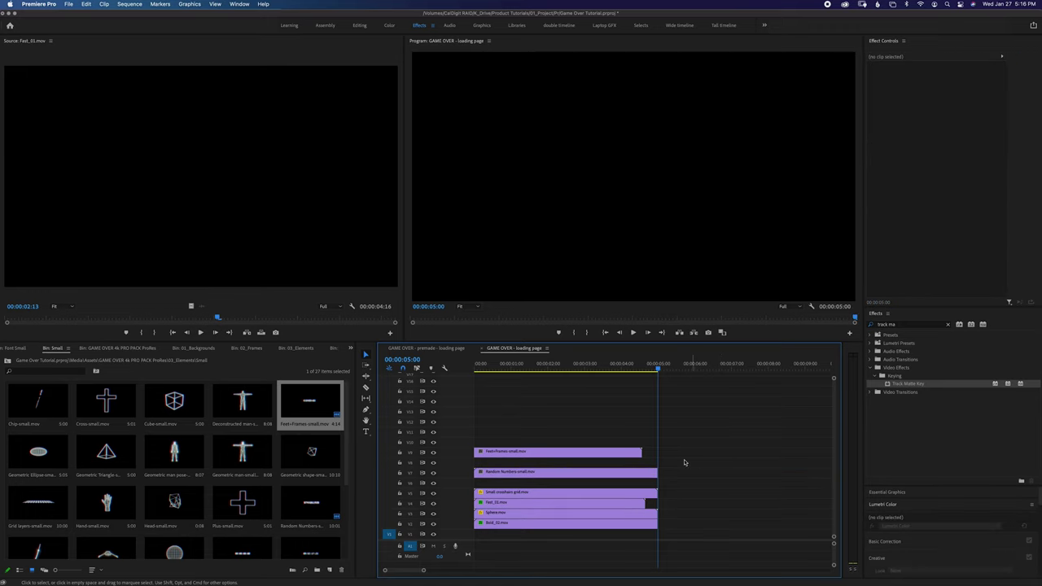
Set the blend mode of Feet+Frames-small.mov and Random Numbers-small.mov to Screen
drag(592, 364, 570, 364)
click(566, 452)
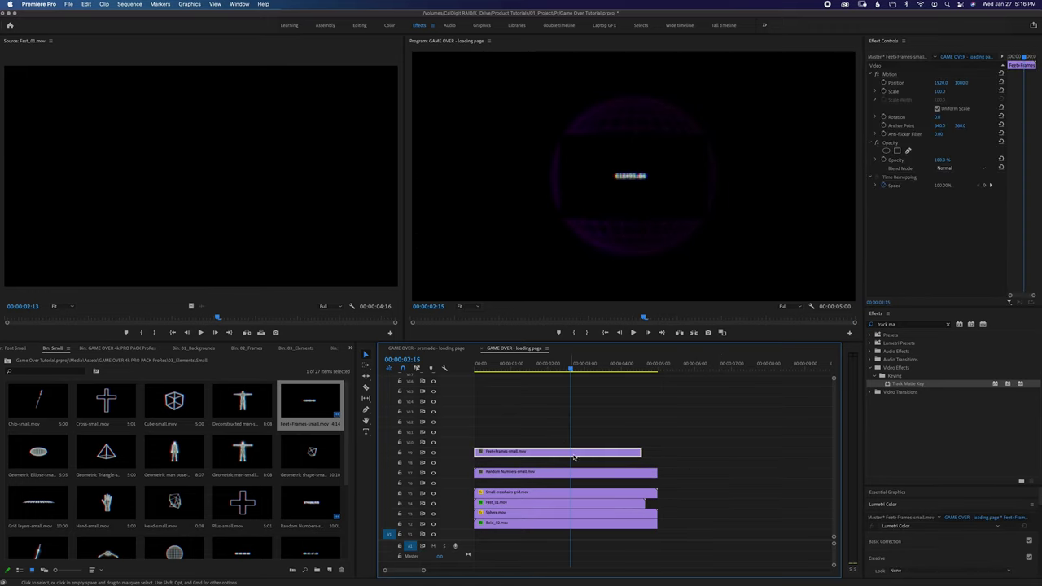
click(948, 167)
click(965, 251)
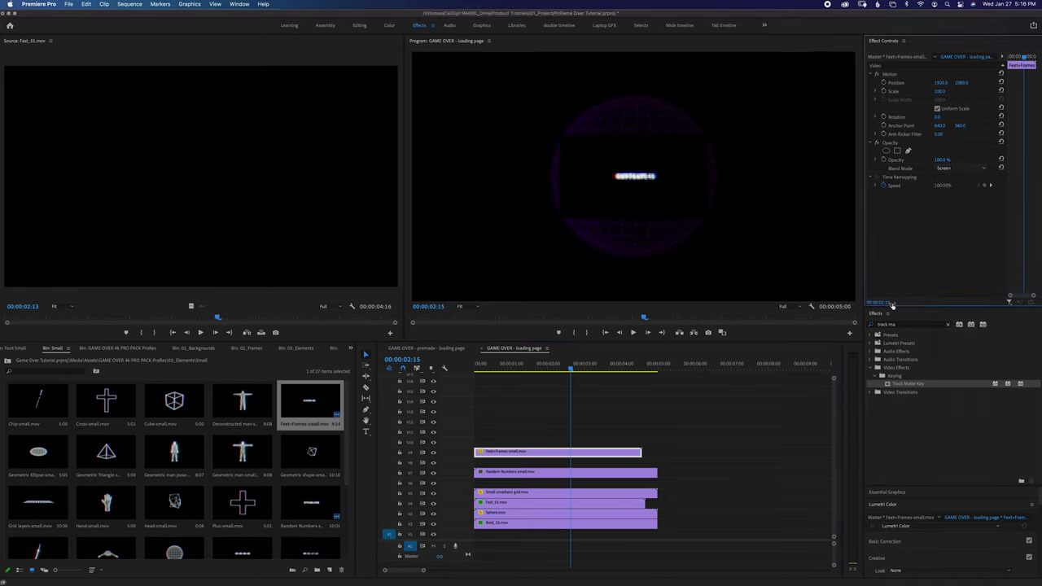
click(596, 473)
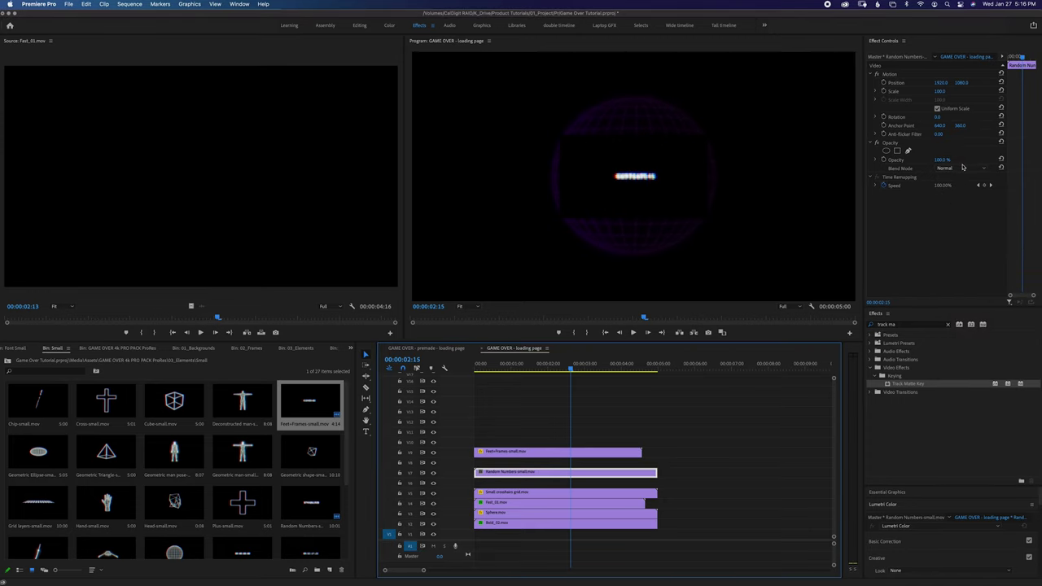
click(952, 168)
click(950, 252)
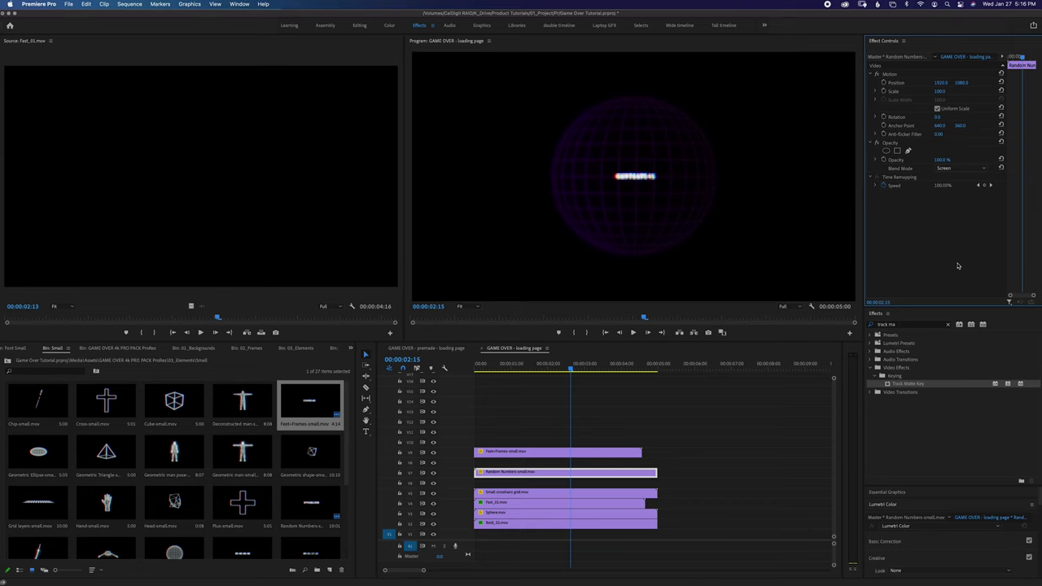
Reposition the two small number clips one above the other, just outside the sphere's lower right edge
click(561, 452)
drag(961, 83, 952, 82)
drag(943, 83, 972, 83)
click(569, 472)
click(561, 402)
key(Home)
click(551, 451)
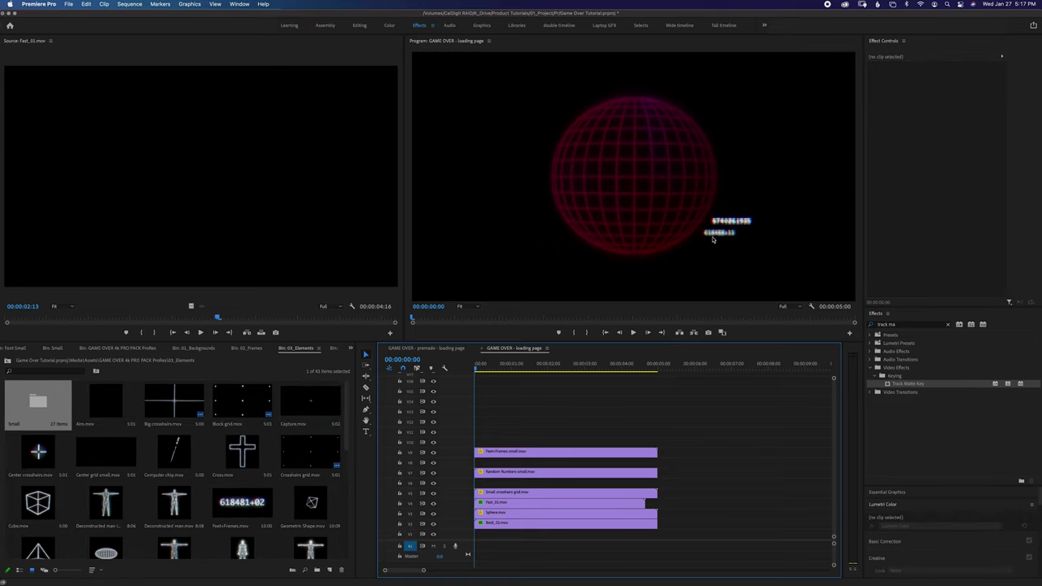
Preview CRT Scan Glitch 2.mov from the 06_Texture bin and place it on V6 at the sequence start
click(350, 348)
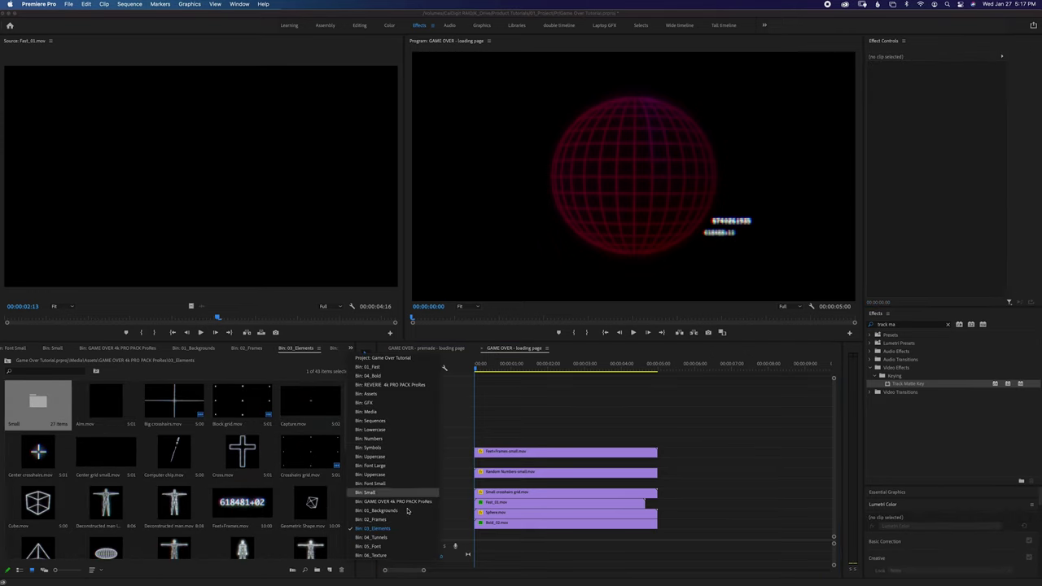
click(374, 555)
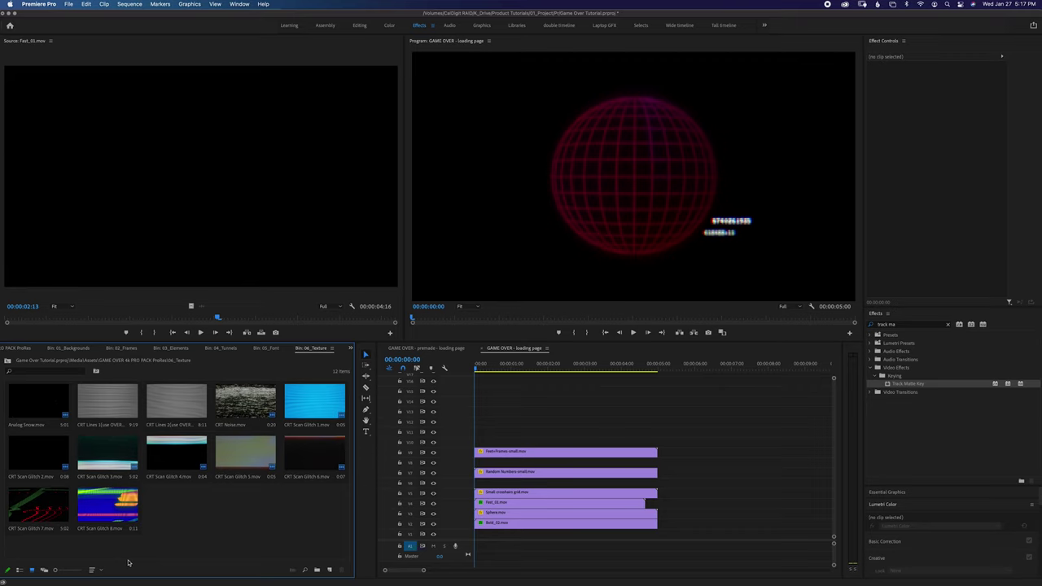
double_click(47, 459)
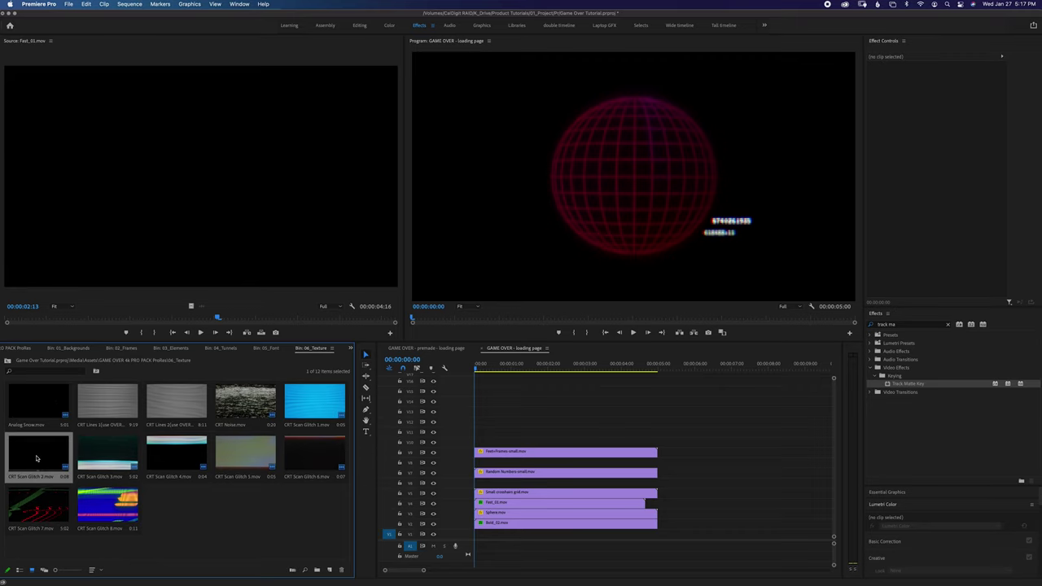
drag(173, 321, 479, 482)
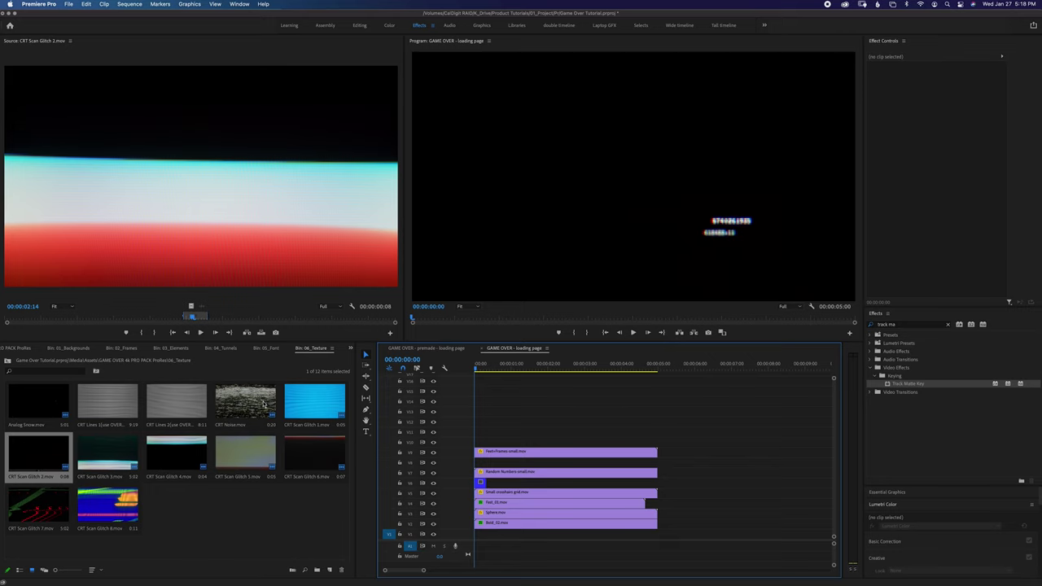
Place CRT Scan Glitch 4.mov on V8 at the sequence start and extend its end to about 13 frames
double_click(176, 453)
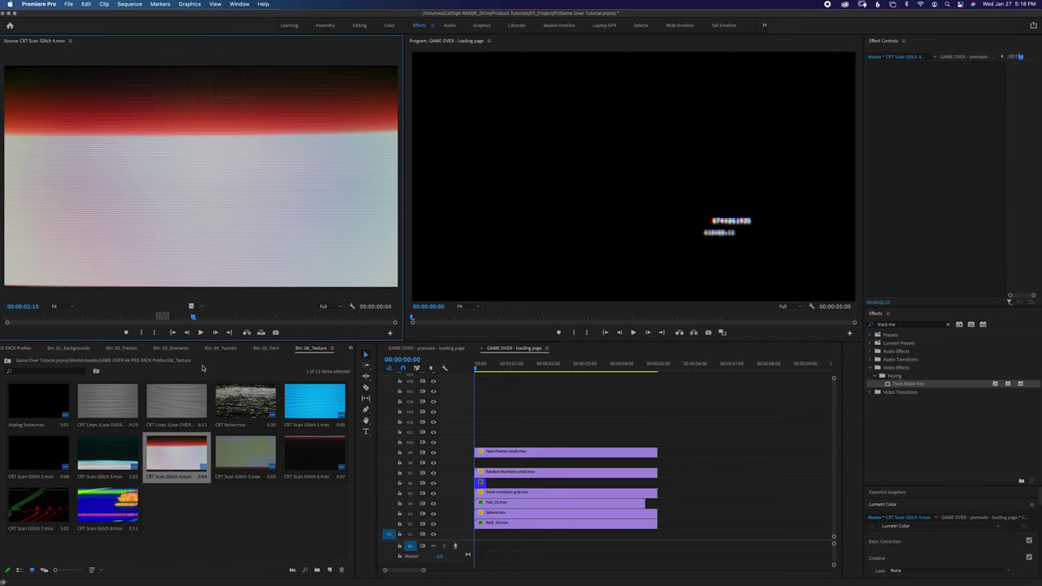
drag(191, 304, 477, 466)
drag(476, 368, 472, 369)
key(=)
key(=)
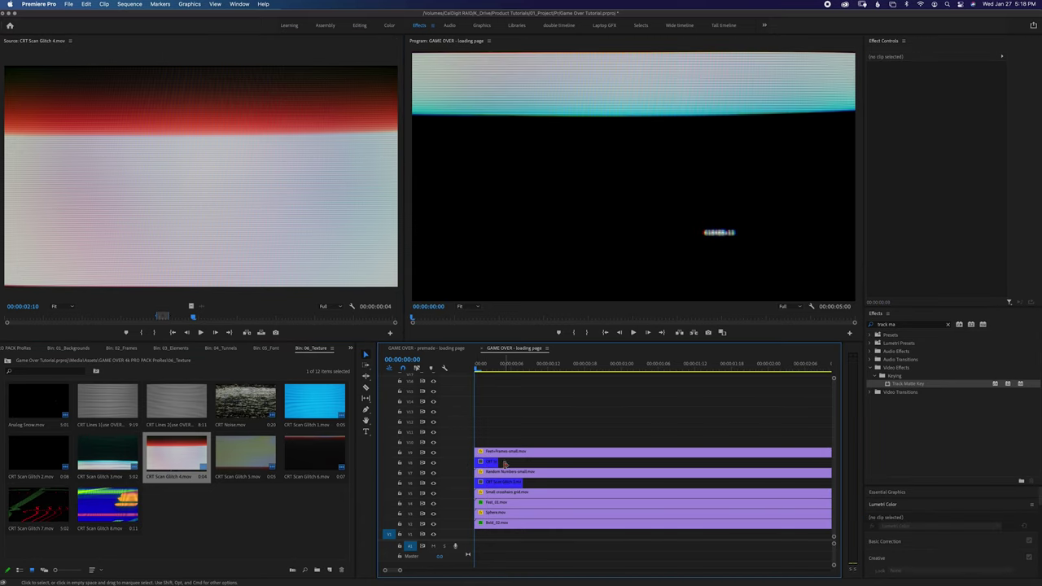
drag(495, 461, 553, 461)
click(508, 463)
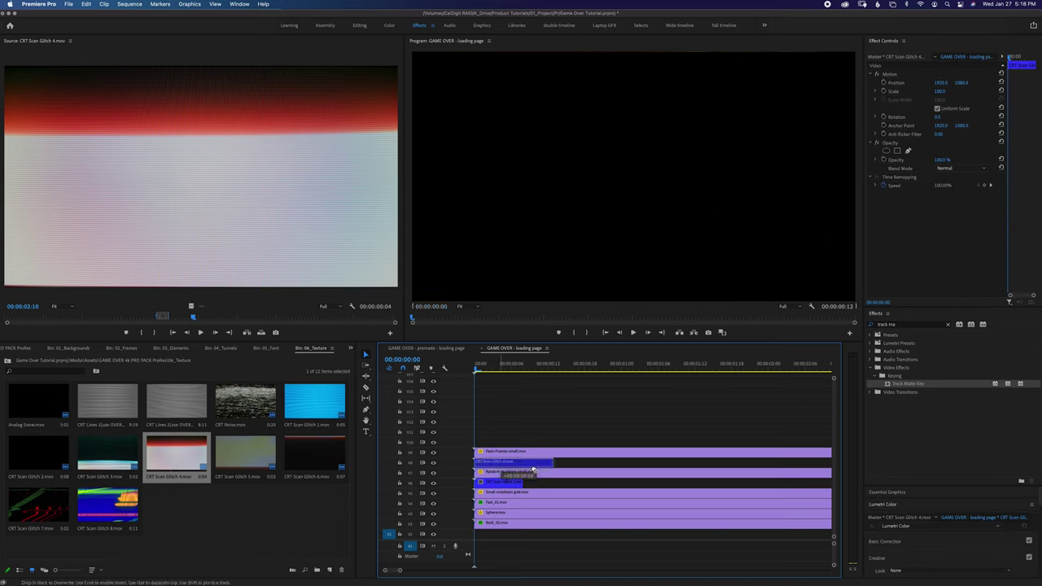
Apply the Track Matte Key effect to both CRT Scan Glitch clips on V6 and V8 together
click(503, 483)
shift+click(529, 462)
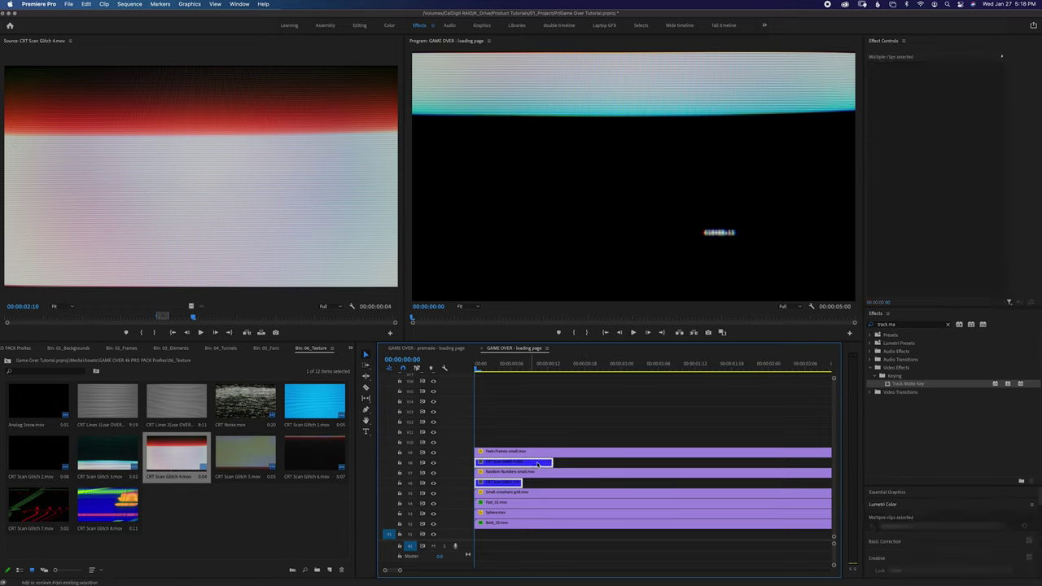
drag(902, 388, 539, 464)
click(533, 422)
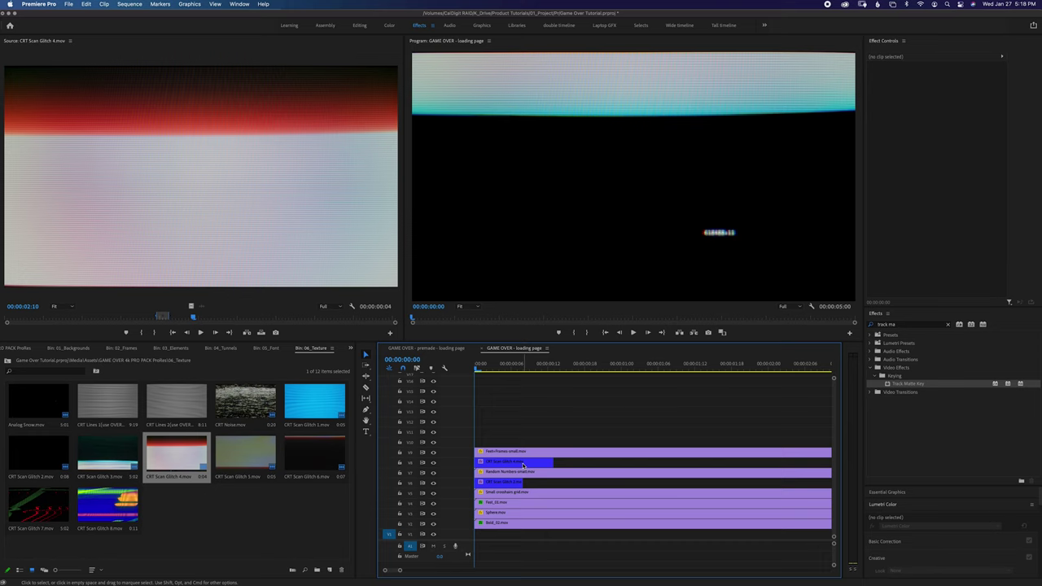
Set CRT Scan Glitch 4.mov's matte to Video 9 using Matte Luma, and its blend mode to Screen
click(524, 464)
click(955, 212)
click(948, 337)
click(952, 219)
click(957, 236)
click(975, 171)
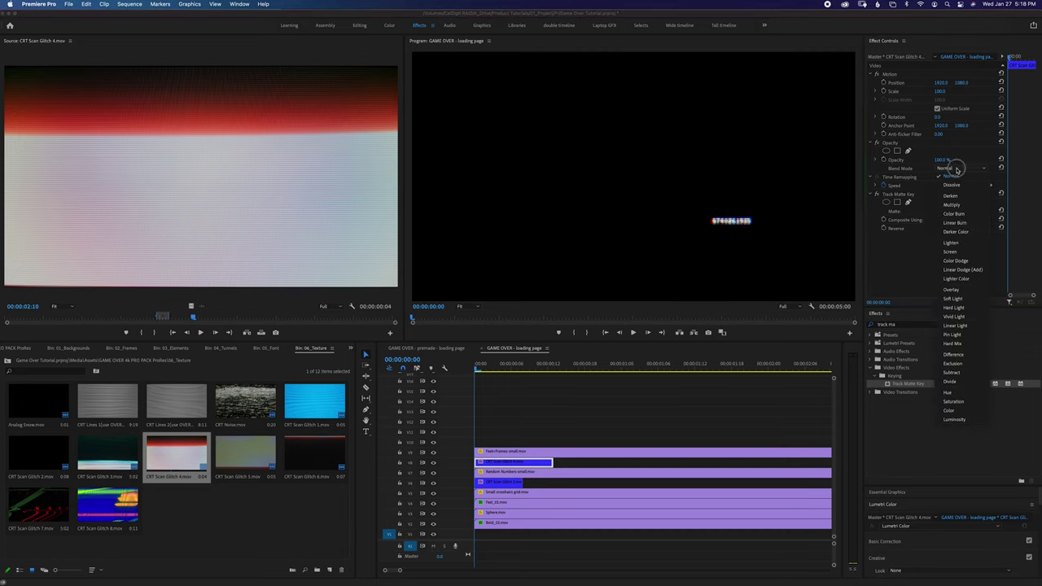
click(956, 252)
Set CRT Scan Glitch 2.mov's matte to Video 7 using Matte Luma, and its blend mode to Screen
click(501, 483)
click(956, 212)
click(950, 358)
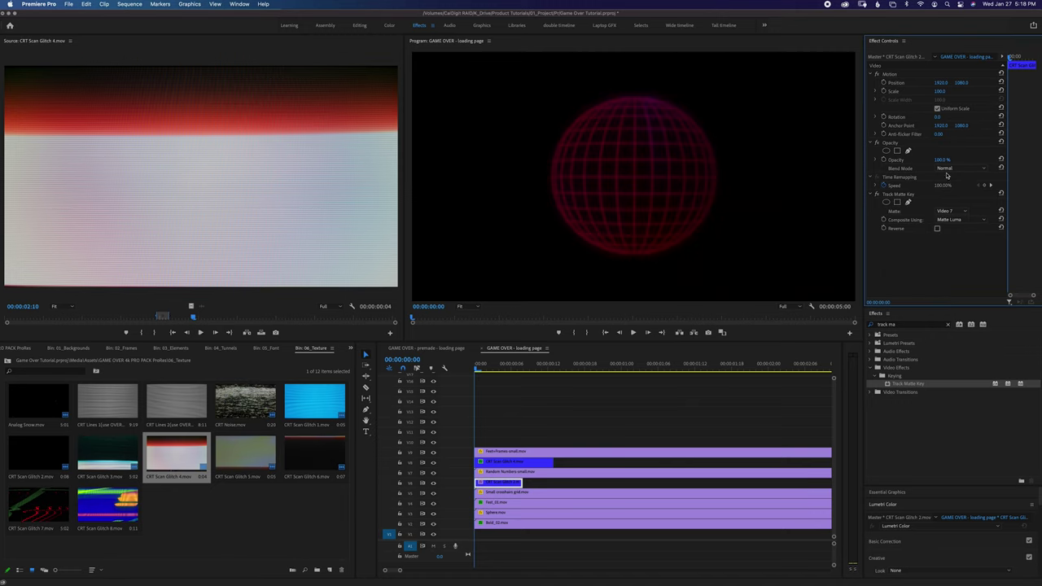
click(951, 168)
click(956, 251)
Play the opening glitch on the numbers several times and preview CRT Scan Glitch 4.mov on its own
click(485, 368)
key(space)
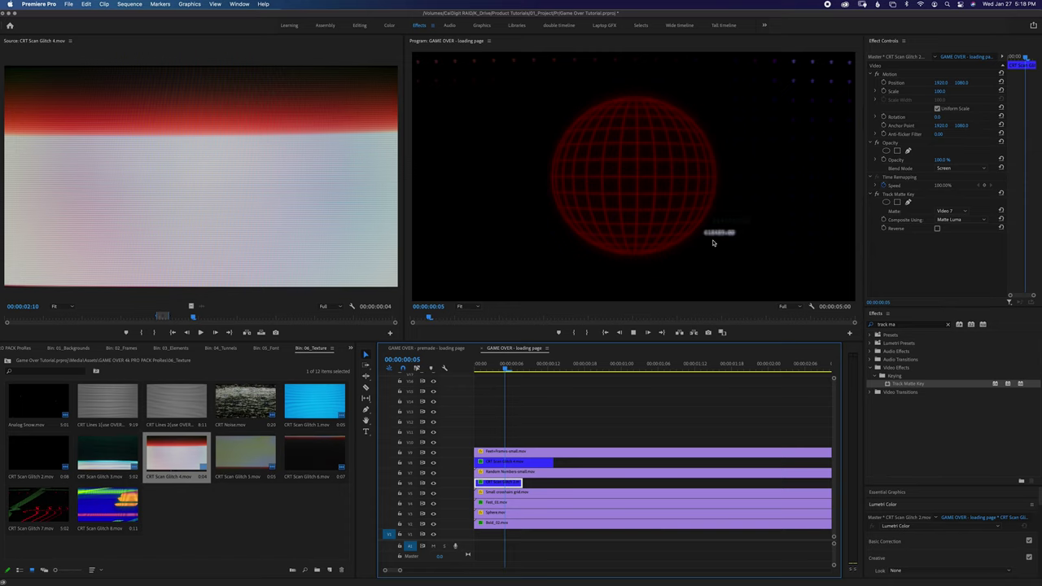
click(637, 364)
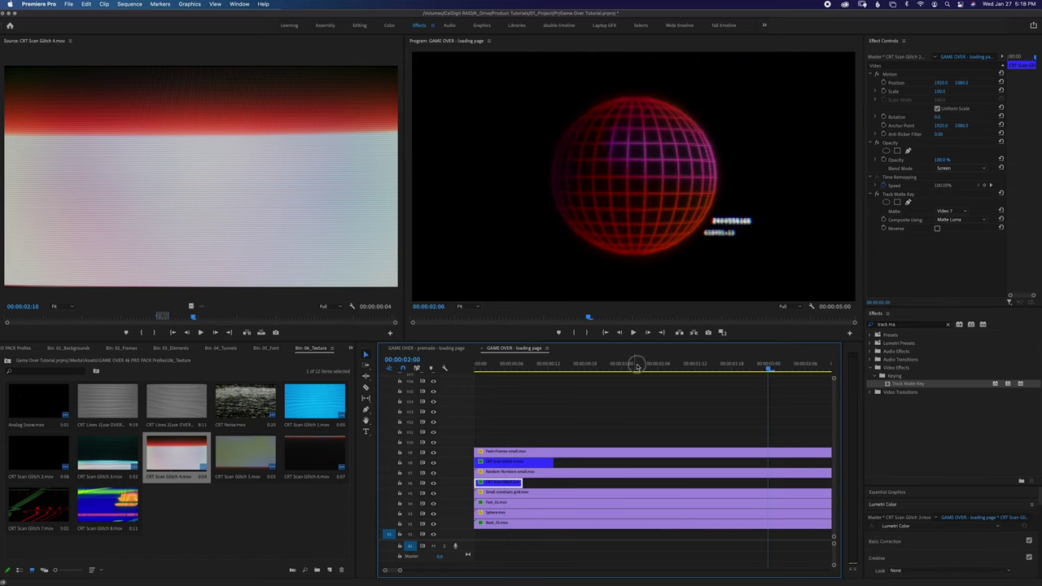
key(Home)
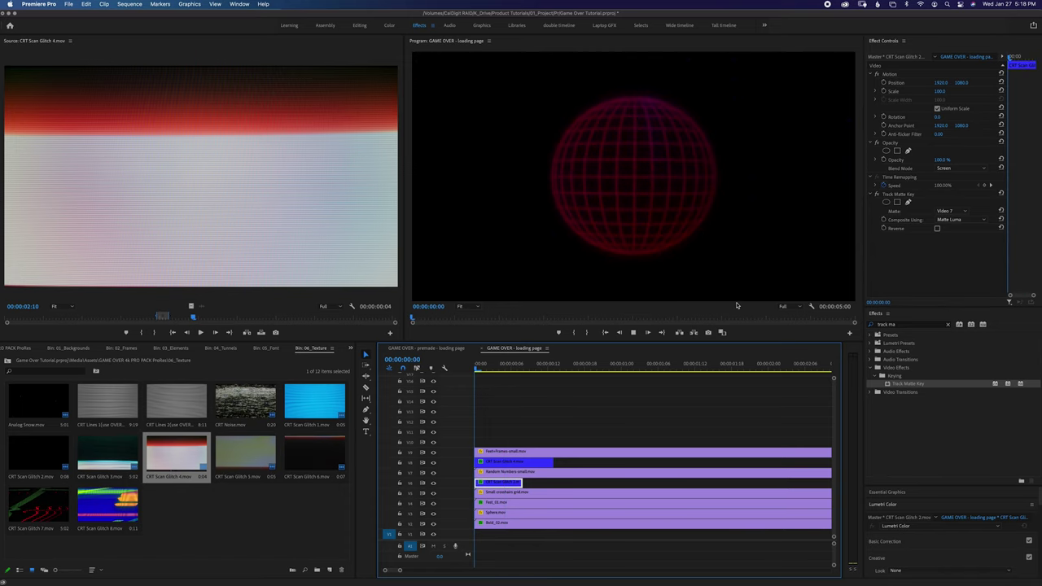
key(space)
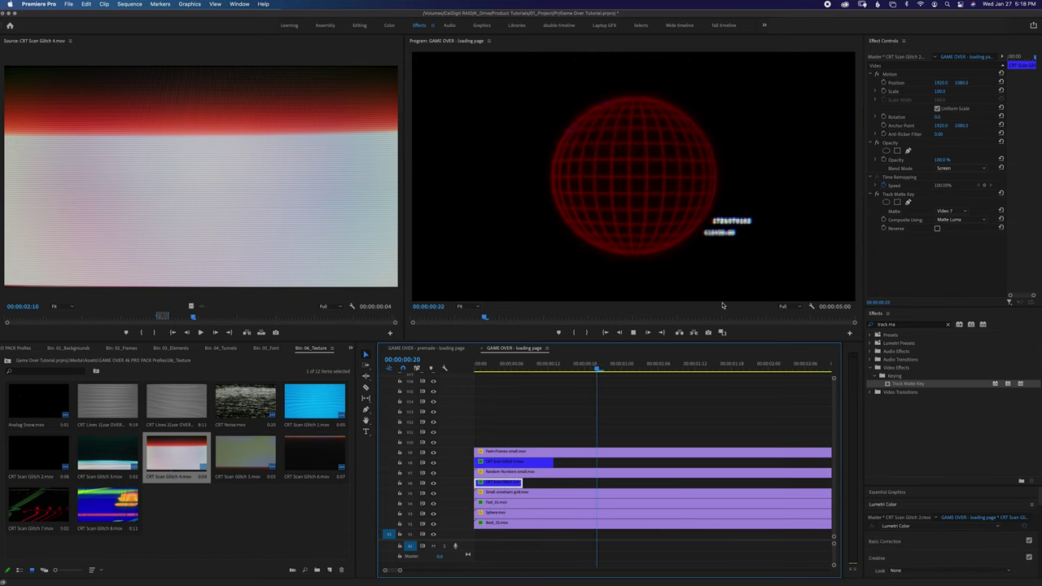
click(499, 367)
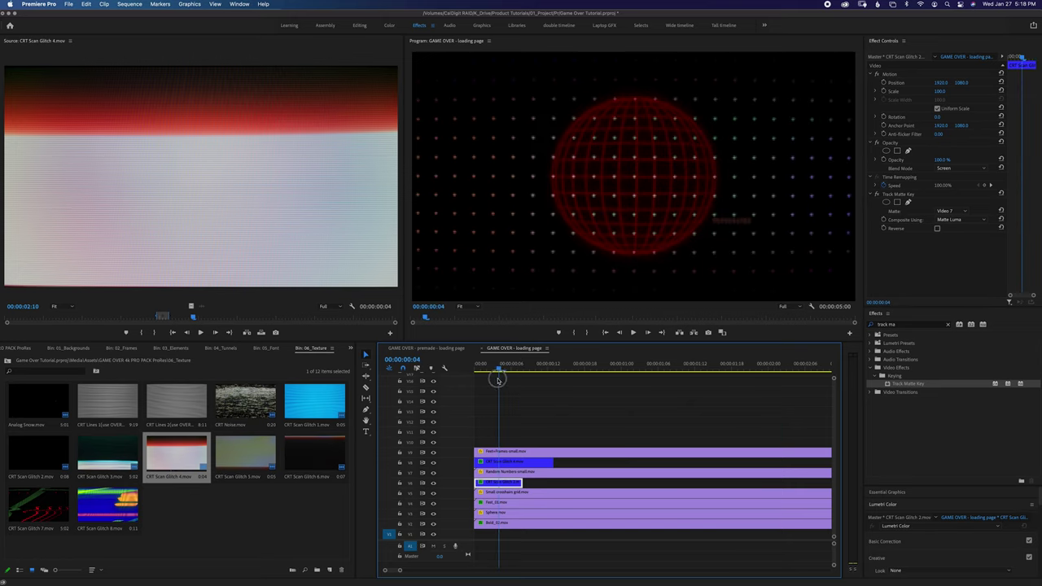
double_click(502, 466)
key(space)
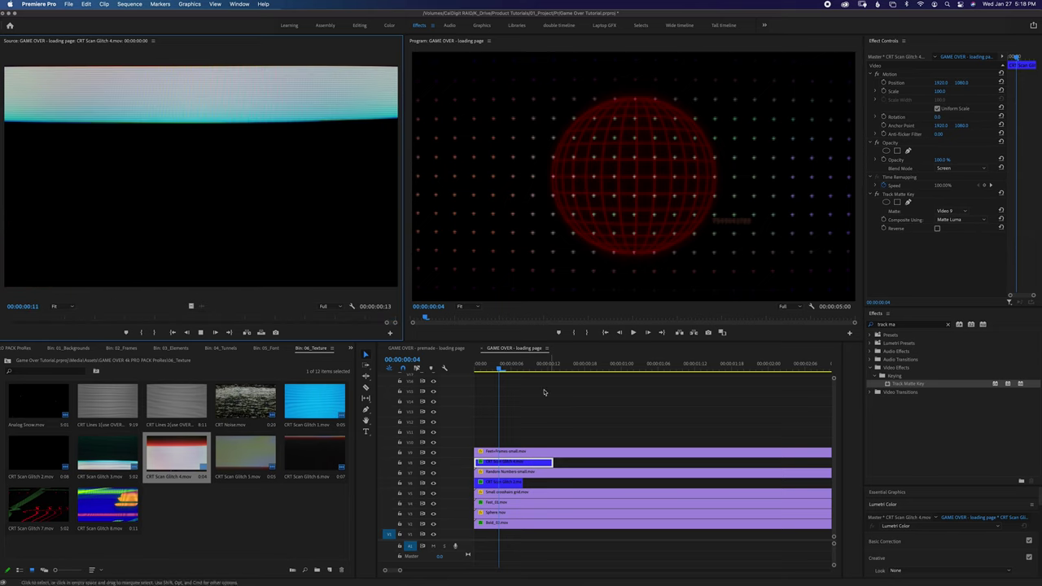
drag(500, 367, 449, 380)
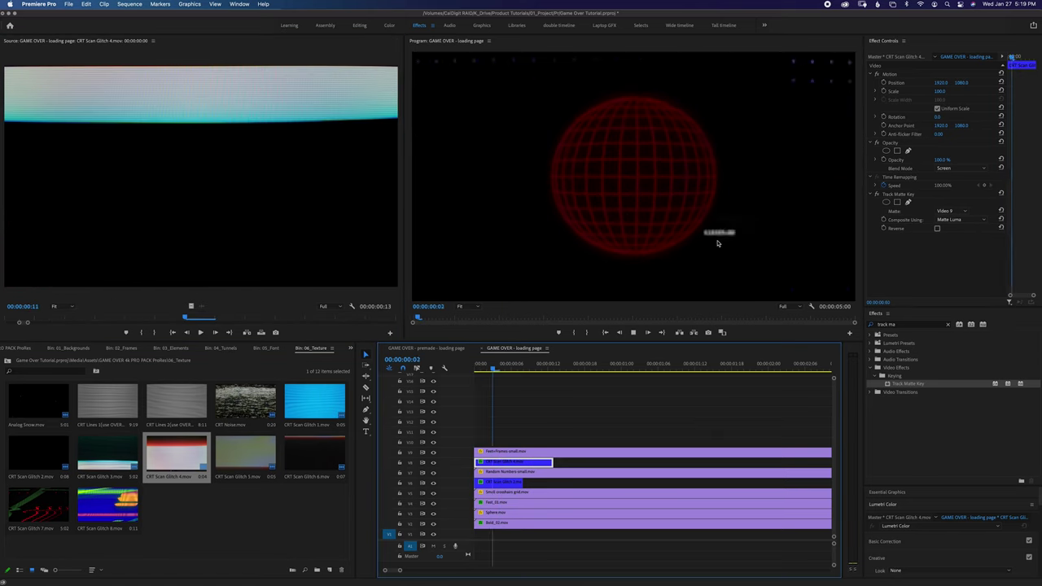
key(space)
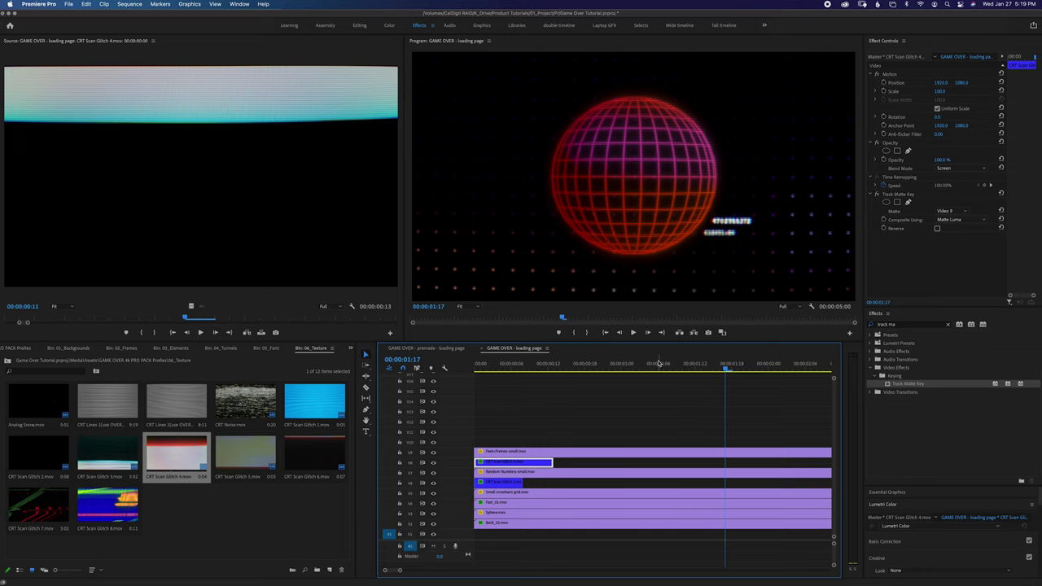
Duplicate both CRT Scan Glitch clips on V6 and V8 to the end of the sequence
key(minus)
key(minus)
click(644, 368)
drag(643, 369, 644, 372)
key(equal)
key(minus)
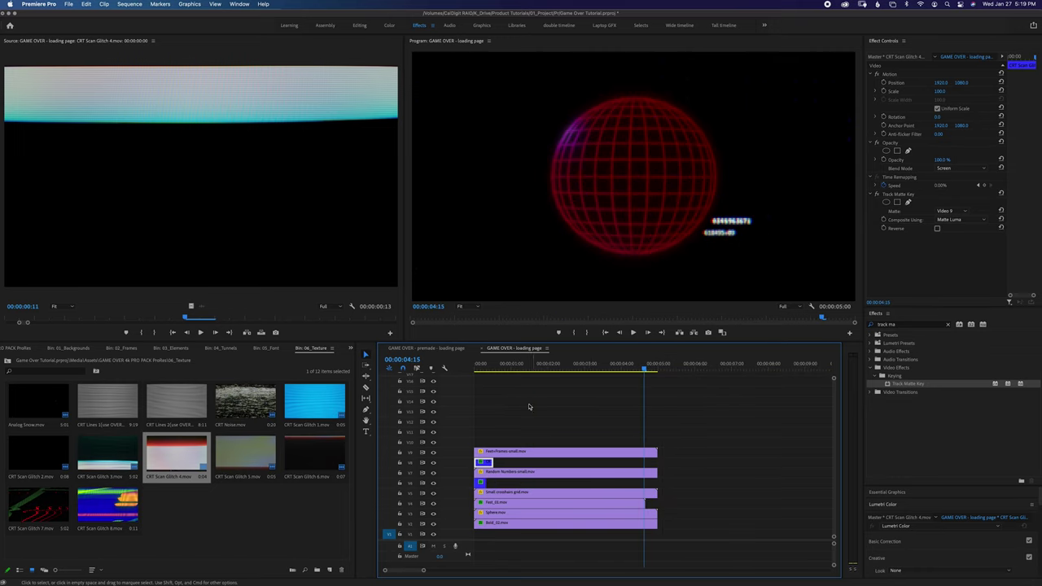
shift+click(480, 483)
drag(480, 483, 655, 485)
Play the closing glitch from about 00:00:04:15 and park the playhead at 00:00:02:00
click(642, 365)
key(space)
drag(655, 366, 547, 373)
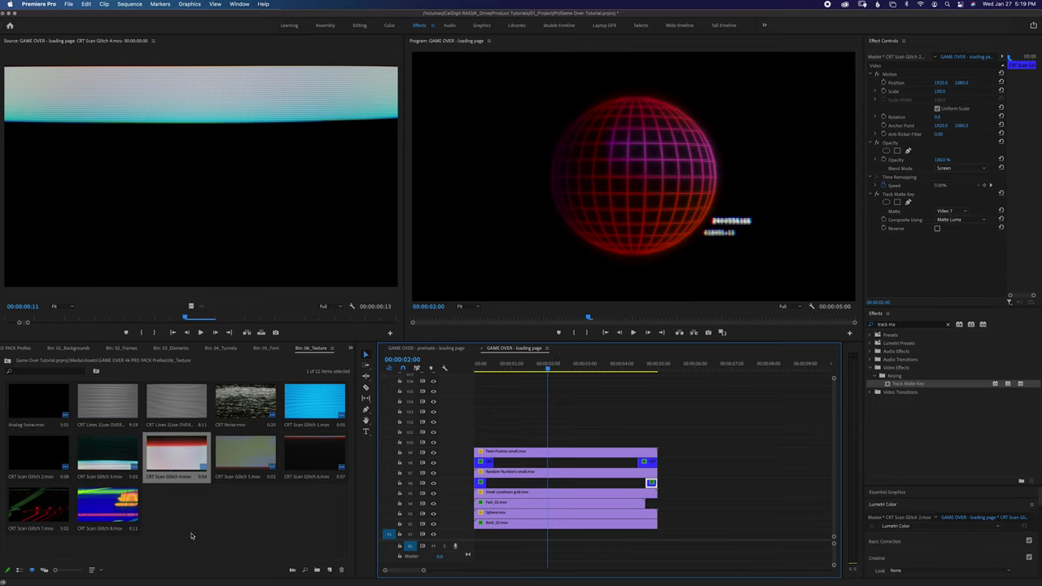
Open 2.39 guide.mov from the 02_Frames bin and place it on V10 at the start of the sequence
click(227, 529)
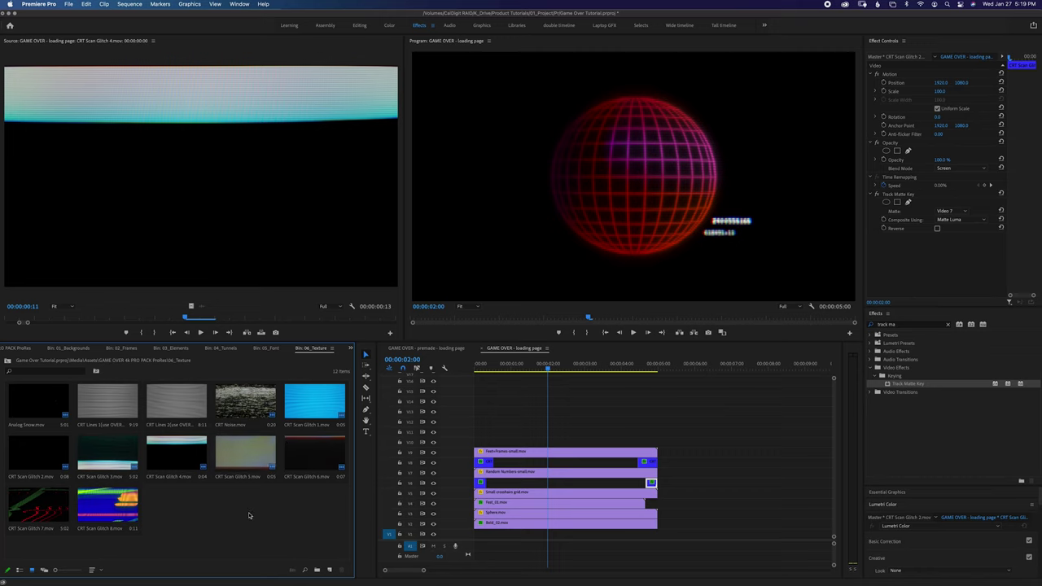
click(69, 347)
click(122, 347)
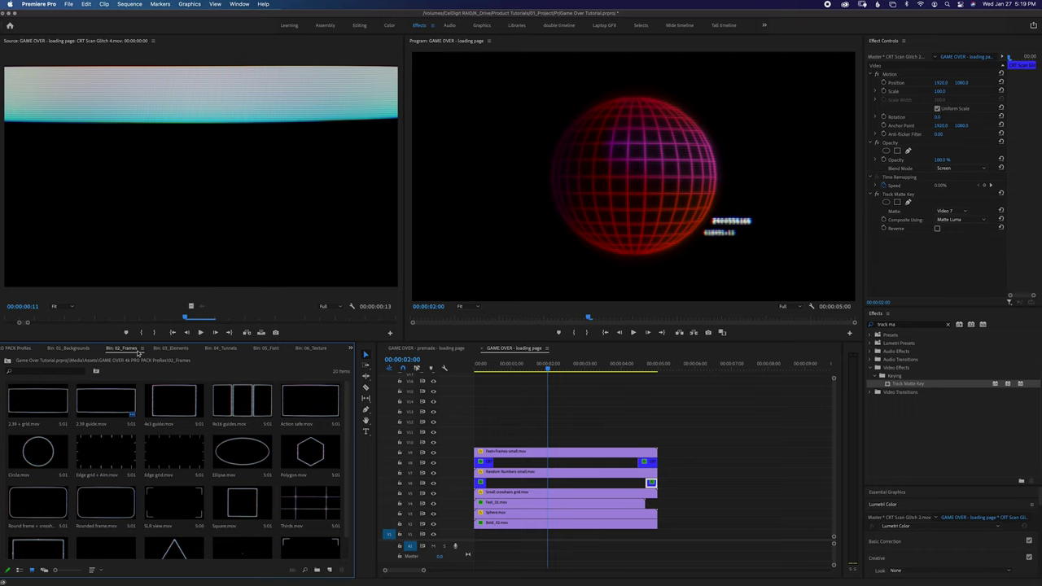
double_click(109, 405)
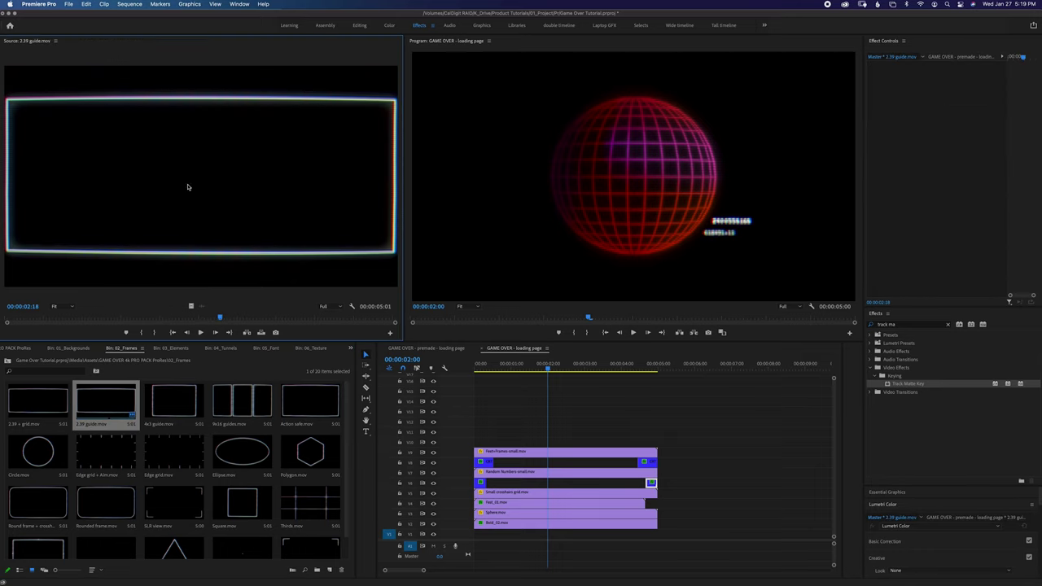
drag(220, 319, 485, 442)
Set the blend mode of 2.39 guide.mov to Screen and scrub back to about 00:00:01:22
click(567, 444)
click(957, 169)
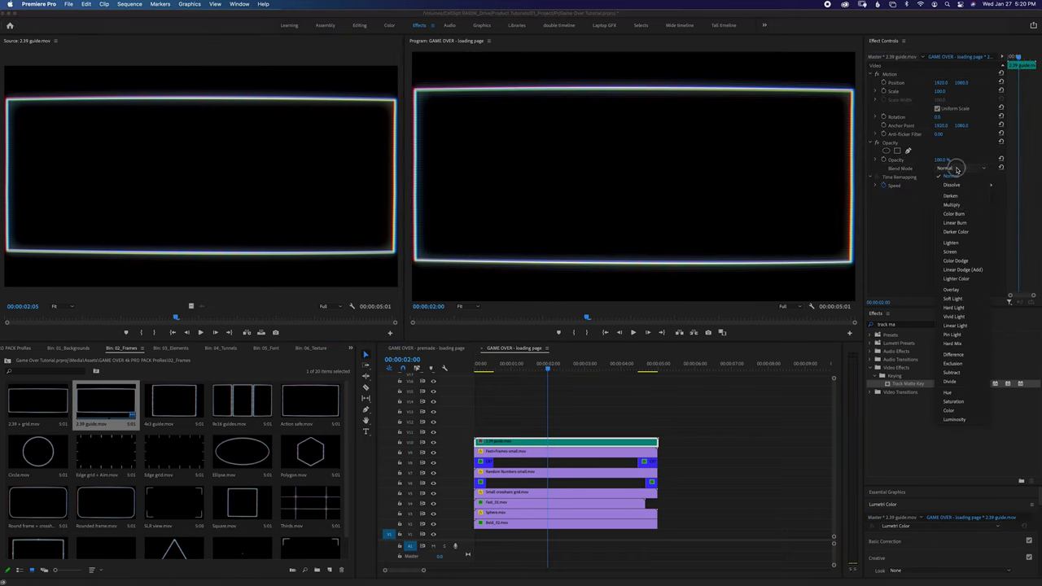
click(952, 251)
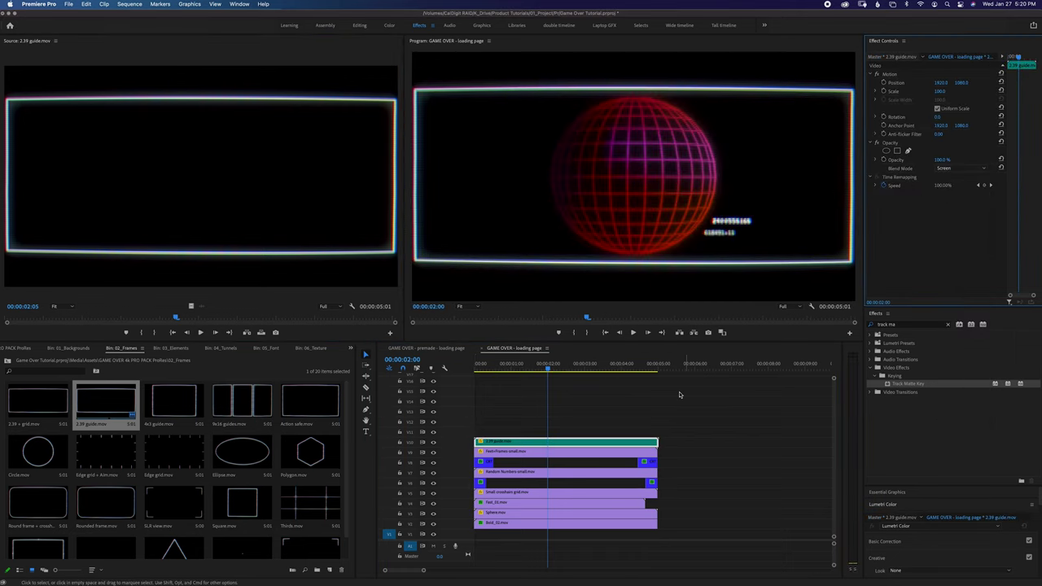
click(556, 409)
drag(548, 366, 545, 367)
Draw a four-point opacity mask around the frame's lower line in 2.39 guide.mov, with a mask feather of 49
click(537, 444)
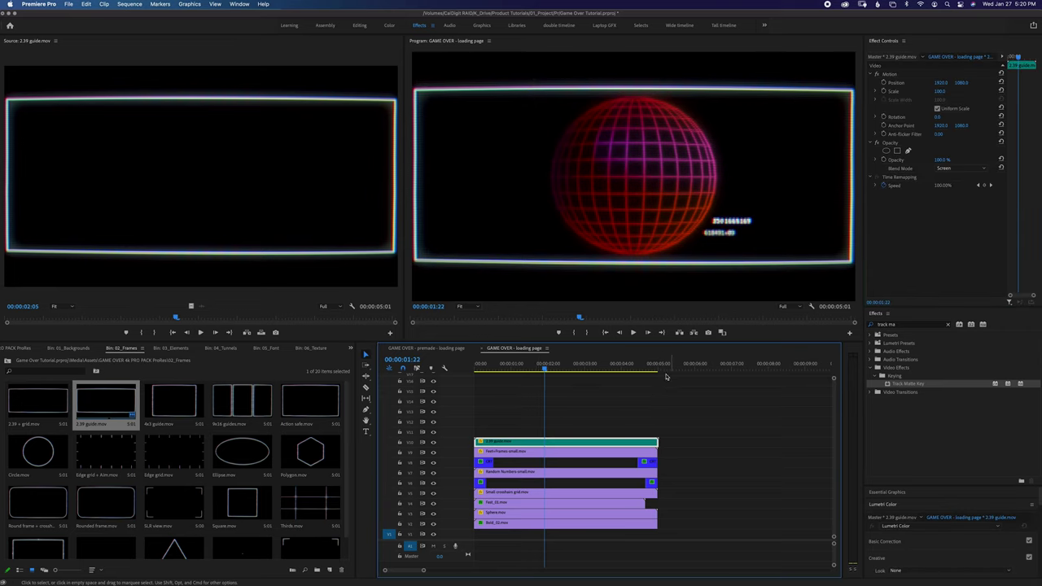
click(909, 153)
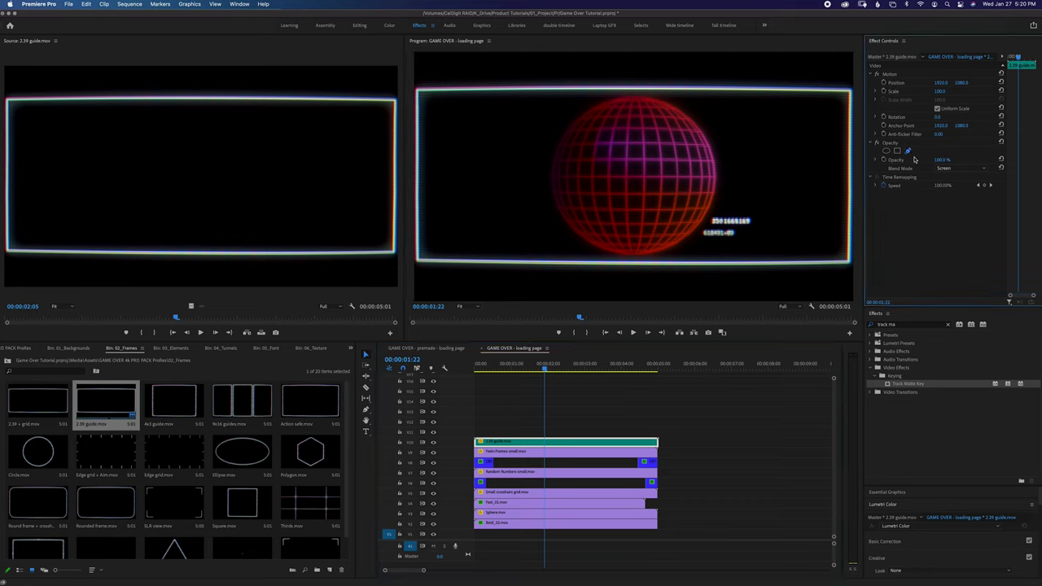
click(425, 254)
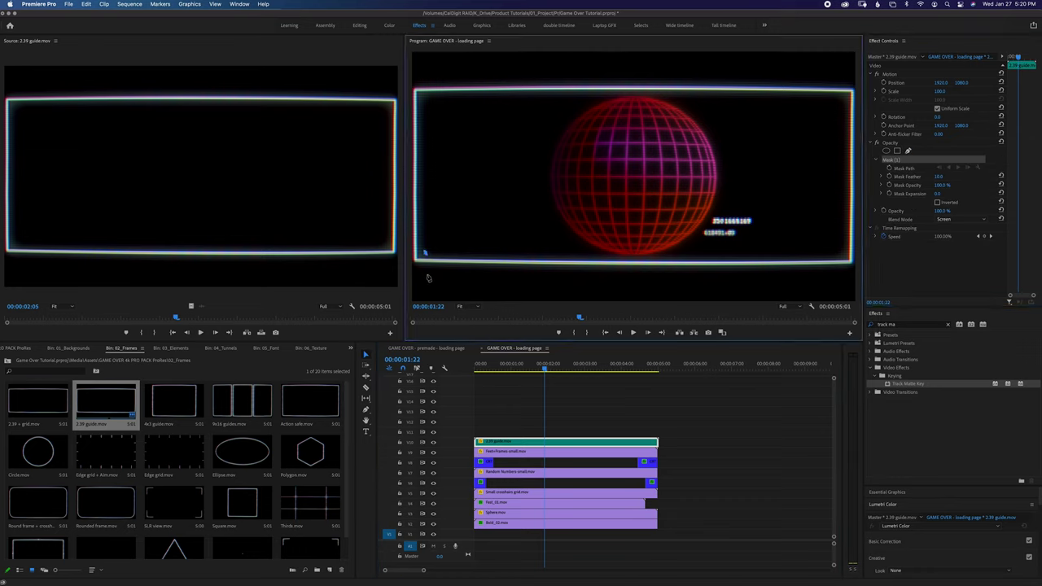
click(844, 277)
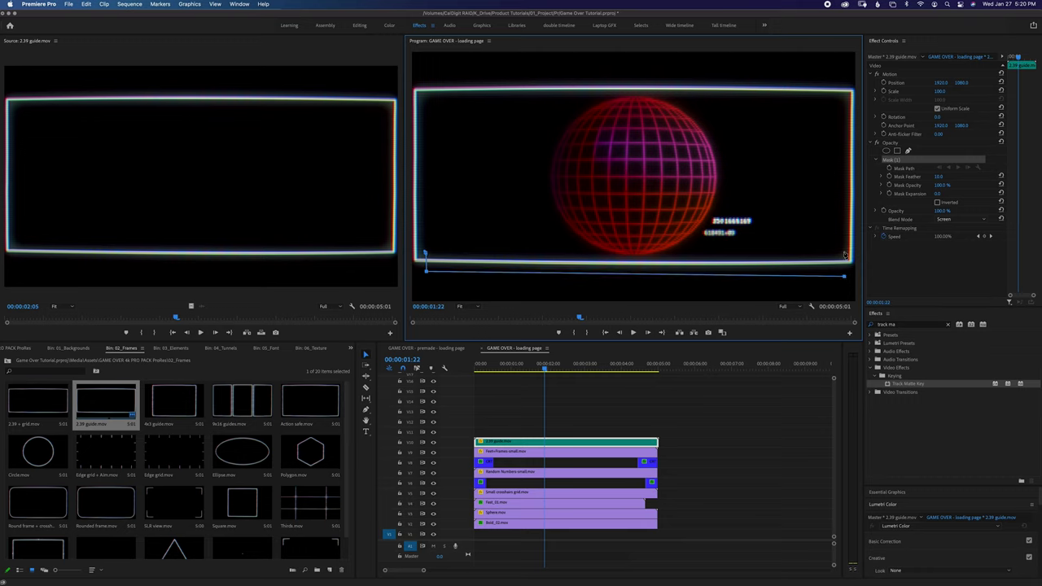
click(425, 255)
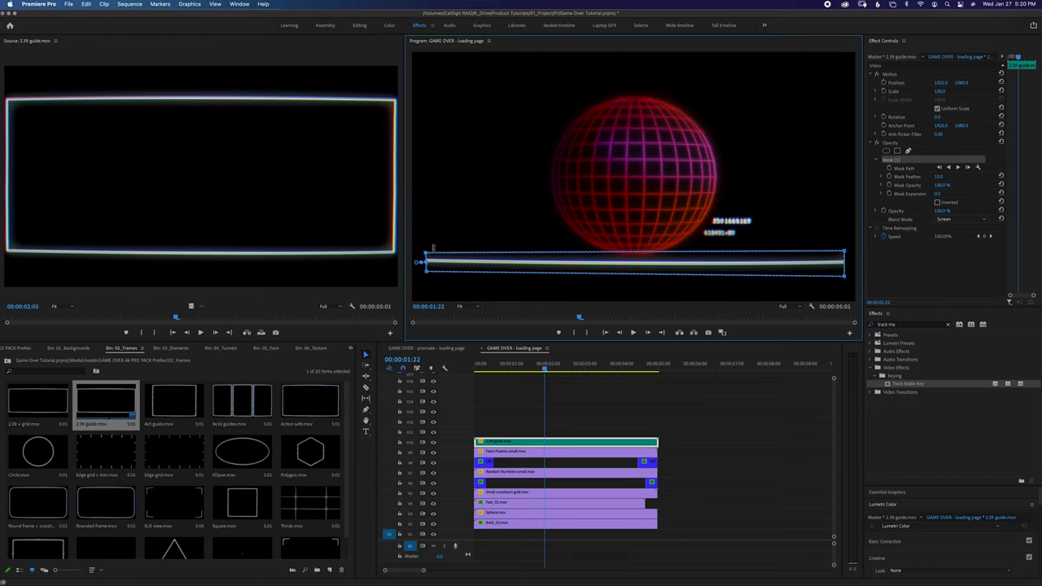
click(844, 252)
drag(844, 275, 843, 274)
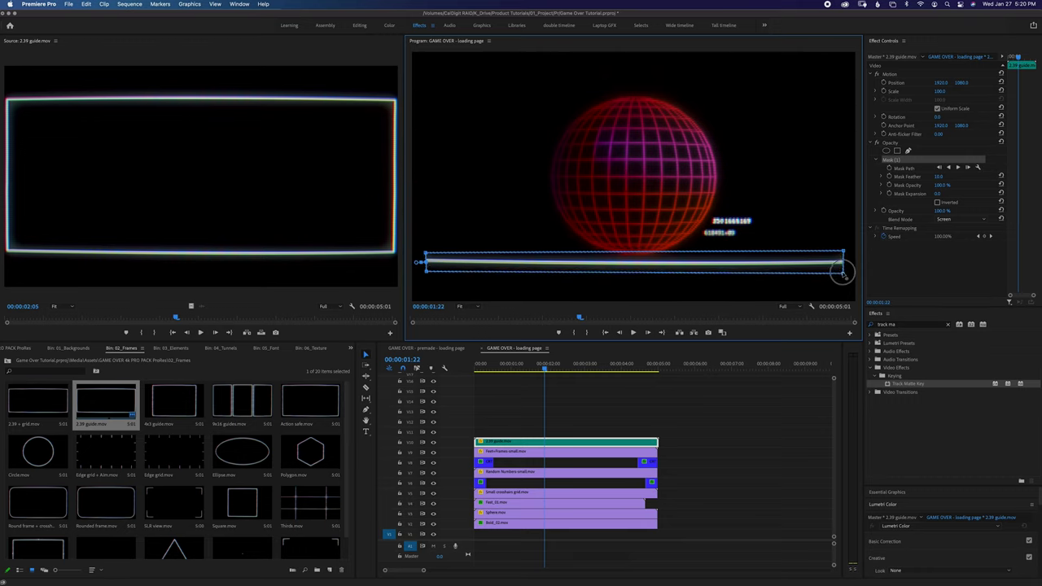
drag(937, 177, 962, 176)
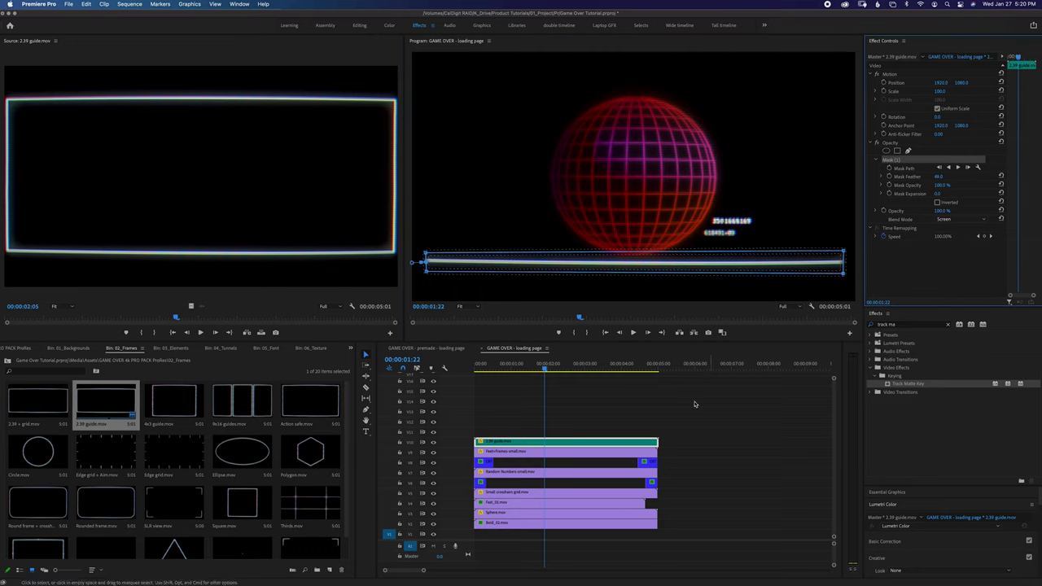
click(644, 411)
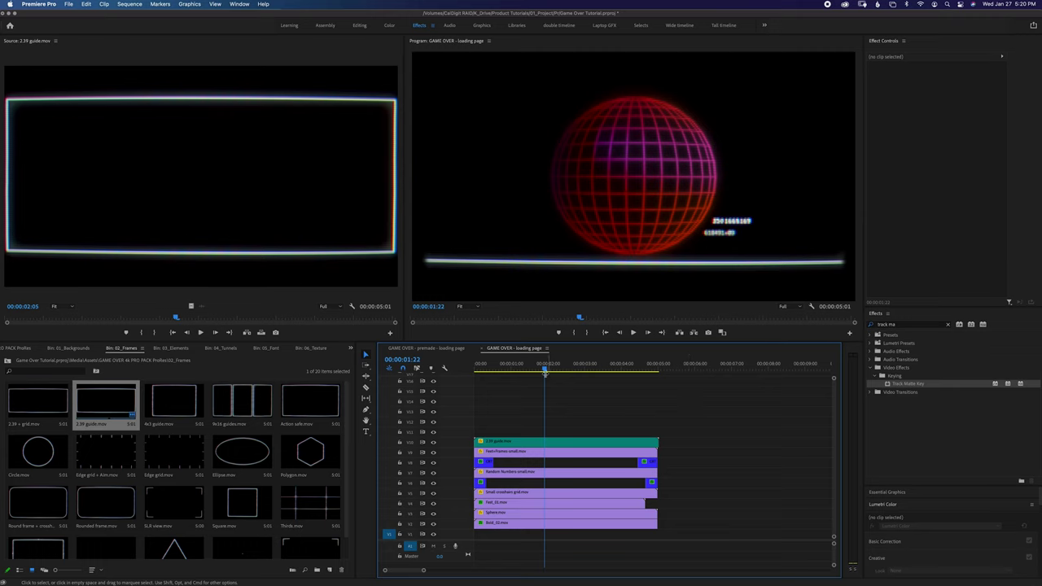
Start Mask Path keyframing on 2.39 guide.mov at 00:00:00:14, with the effect settings area widened
drag(544, 374, 495, 376)
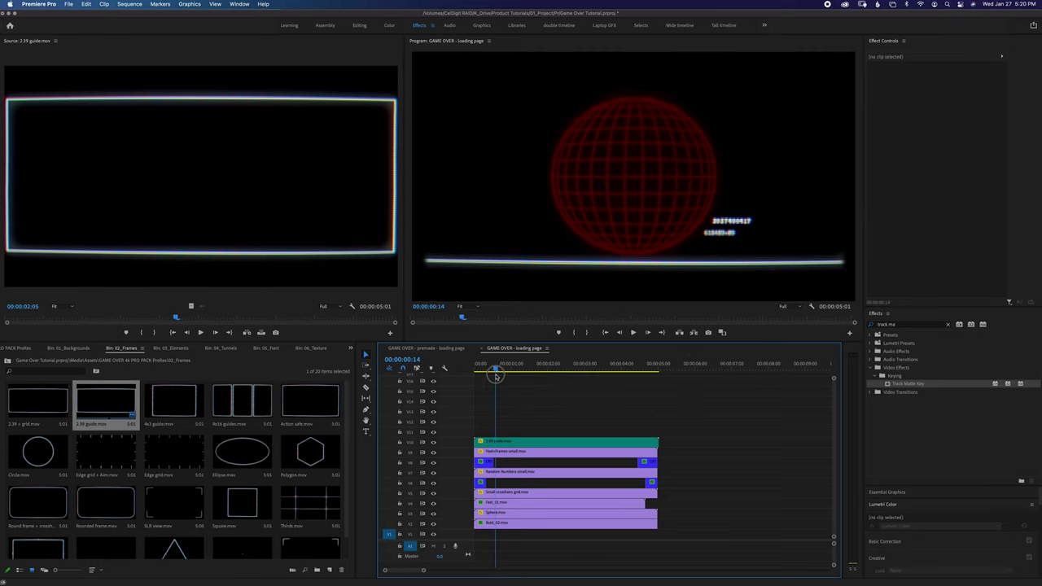
click(455, 257)
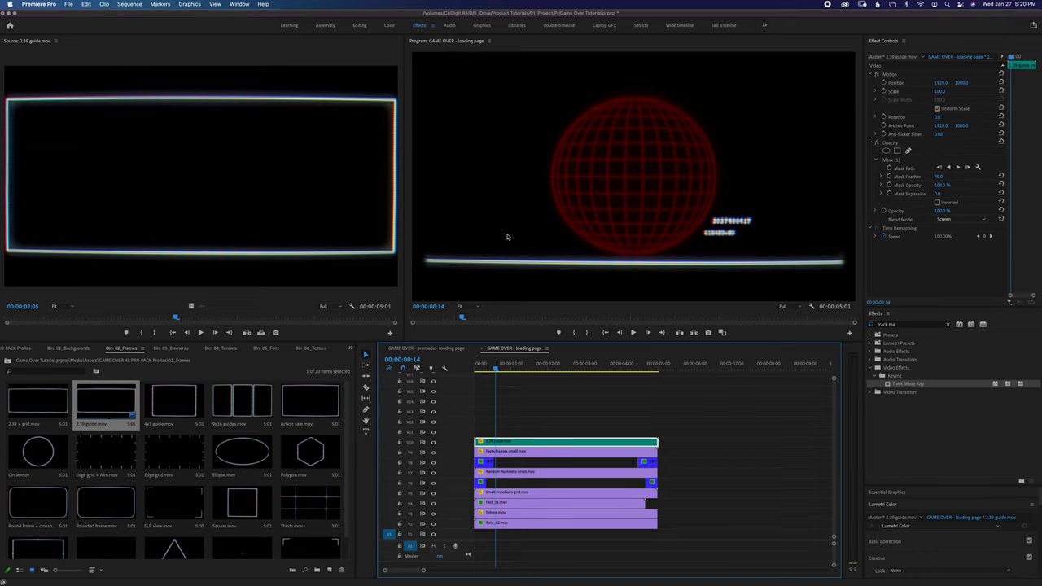
click(888, 161)
drag(862, 262, 752, 259)
click(786, 168)
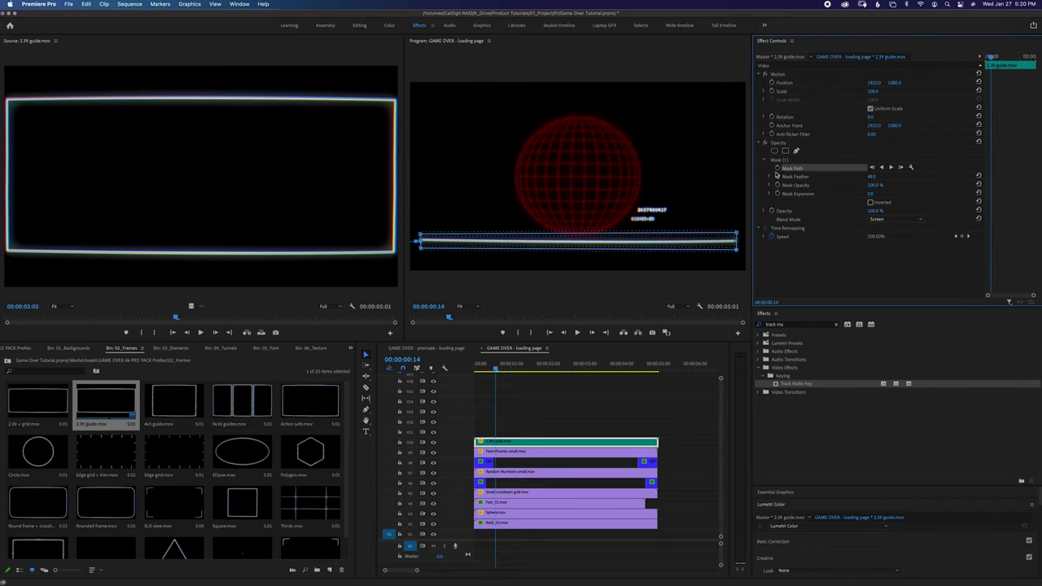
click(777, 168)
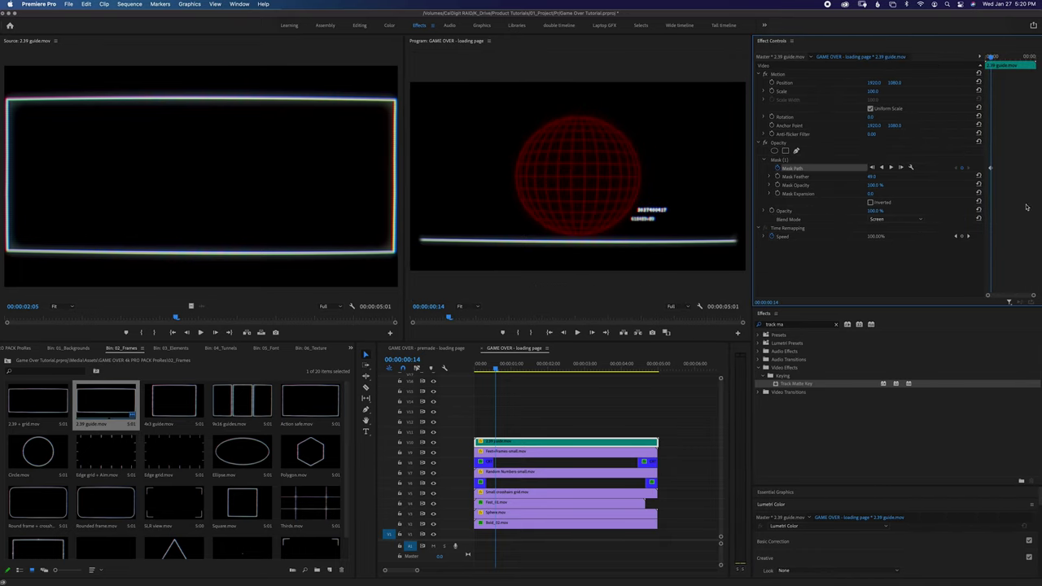
Add Mask Path keyframes at 00:00:02:18 and 00:00:04:23 with the mask at full line length
drag(991, 56, 1005, 58)
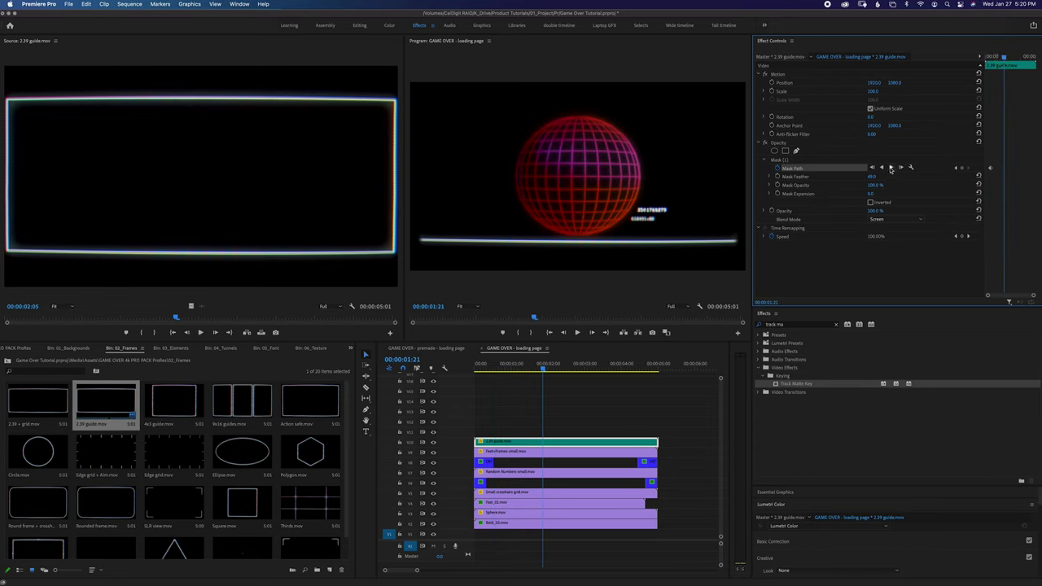
click(1010, 64)
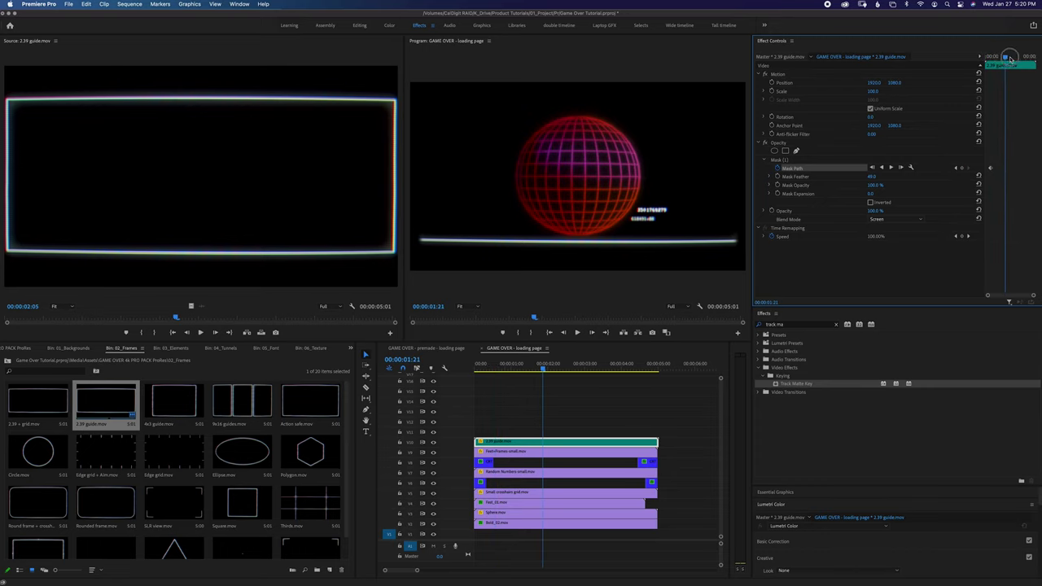
drag(1016, 57, 1038, 63)
click(961, 170)
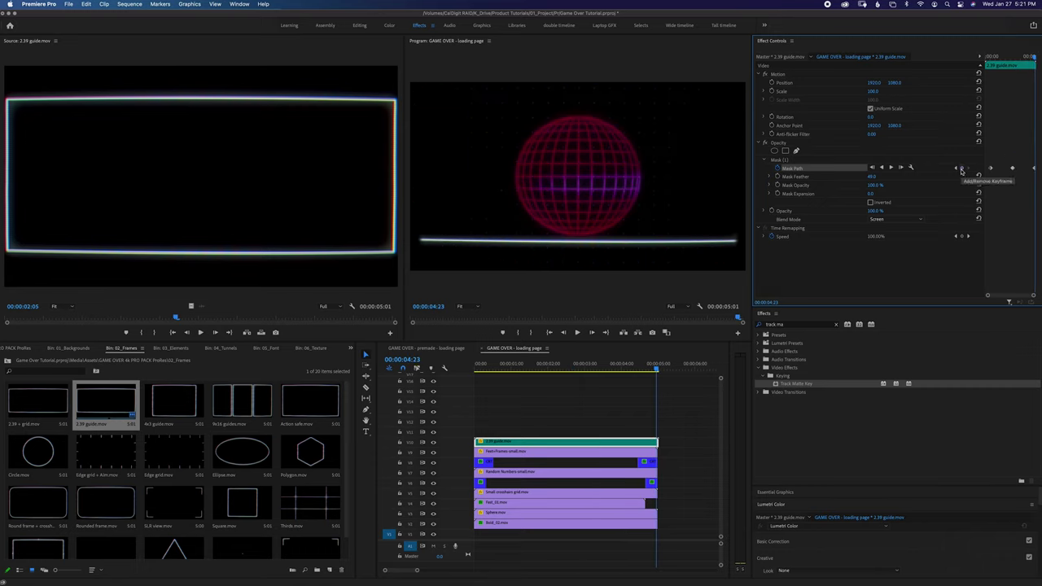
At the 00:00:02:18 keyframe, shorten the mask from its right end to about a quarter of the line
drag(1028, 57, 1016, 67)
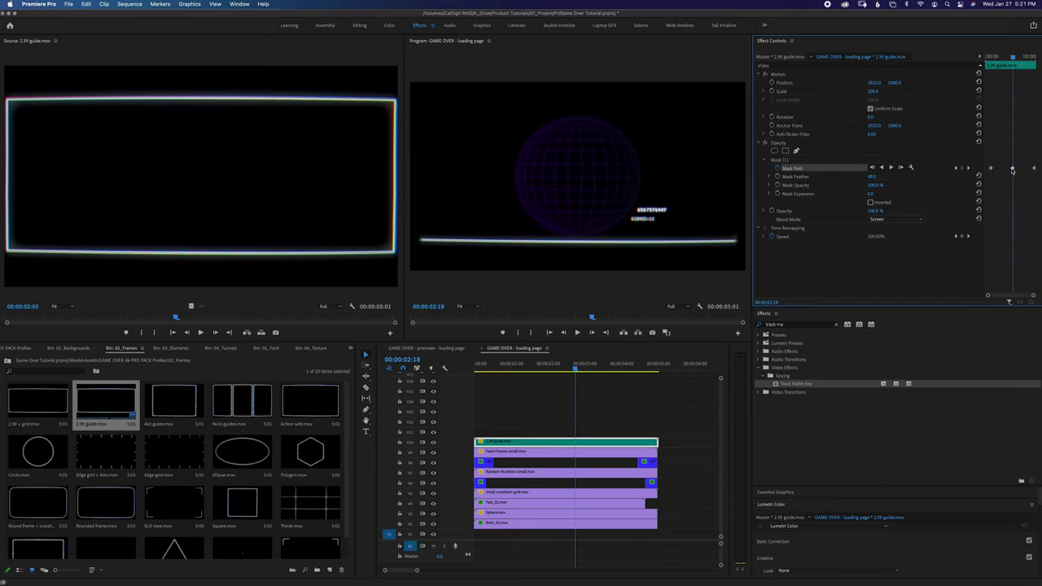
click(779, 161)
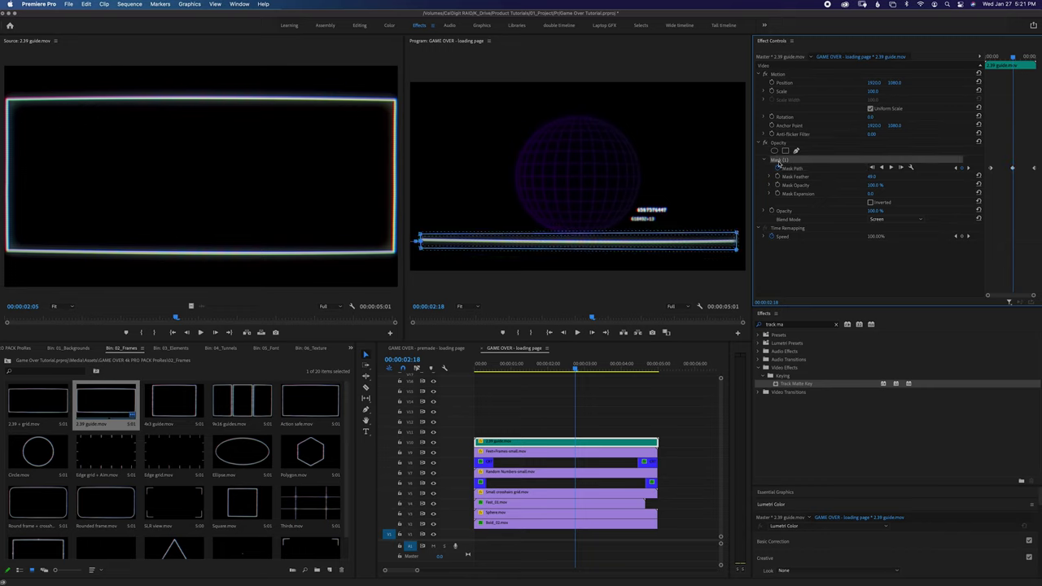
click(738, 249)
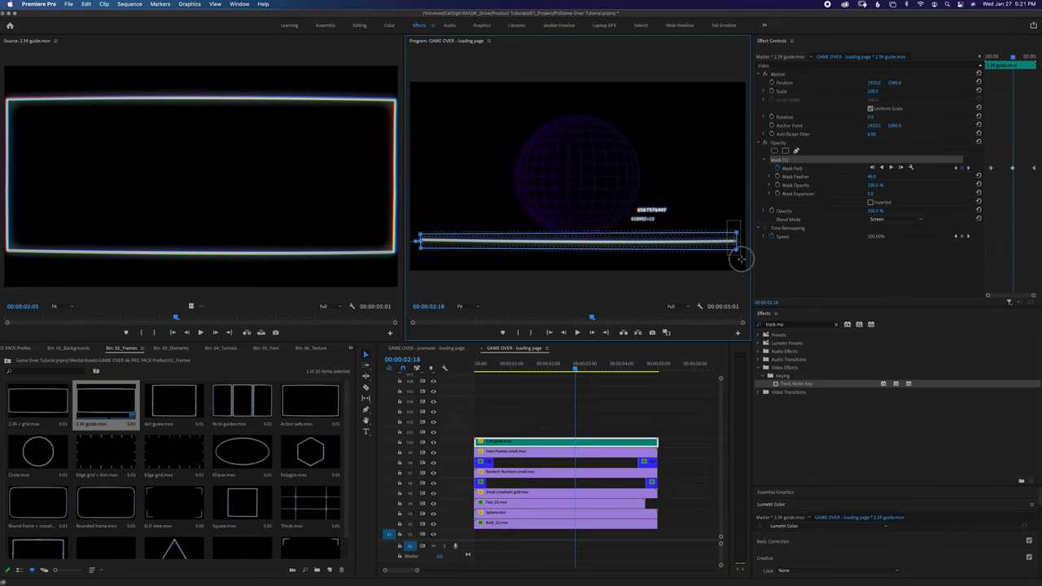
drag(737, 250, 504, 253)
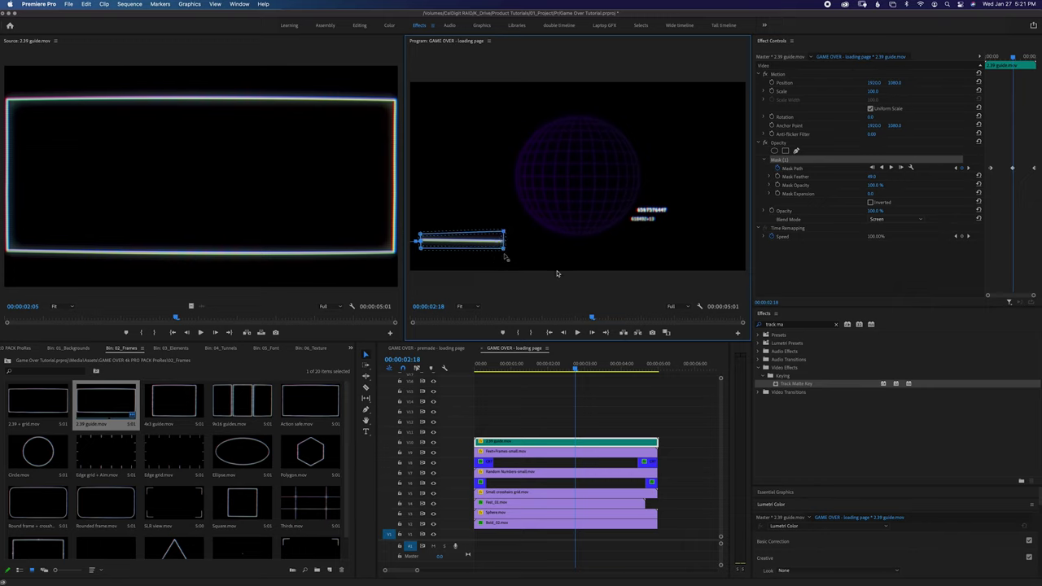
At the 00:00:00:14 keyframe, collapse the mask to a sliver at the line's left end
drag(1011, 54, 992, 62)
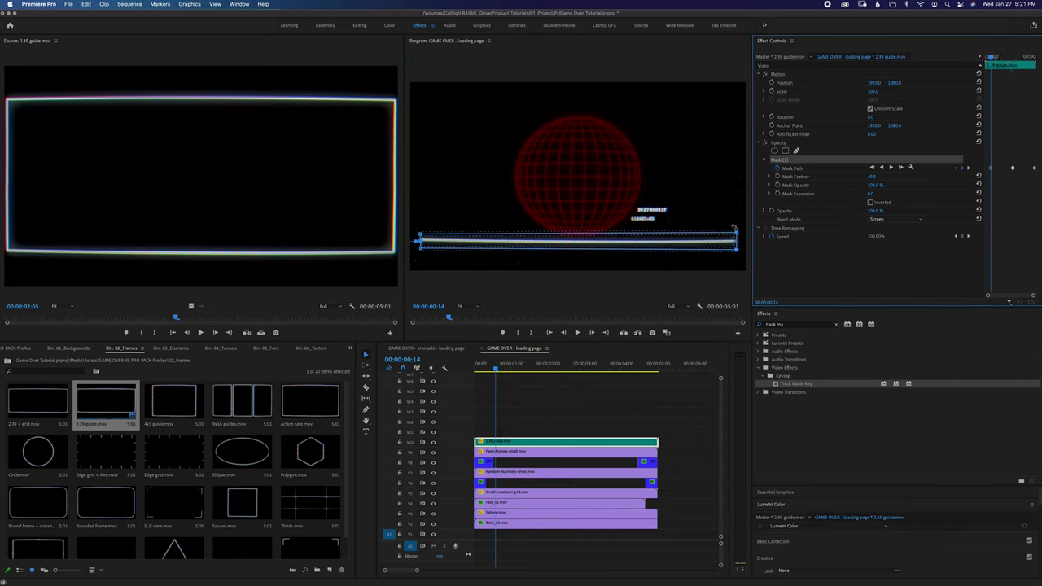
drag(735, 249, 426, 239)
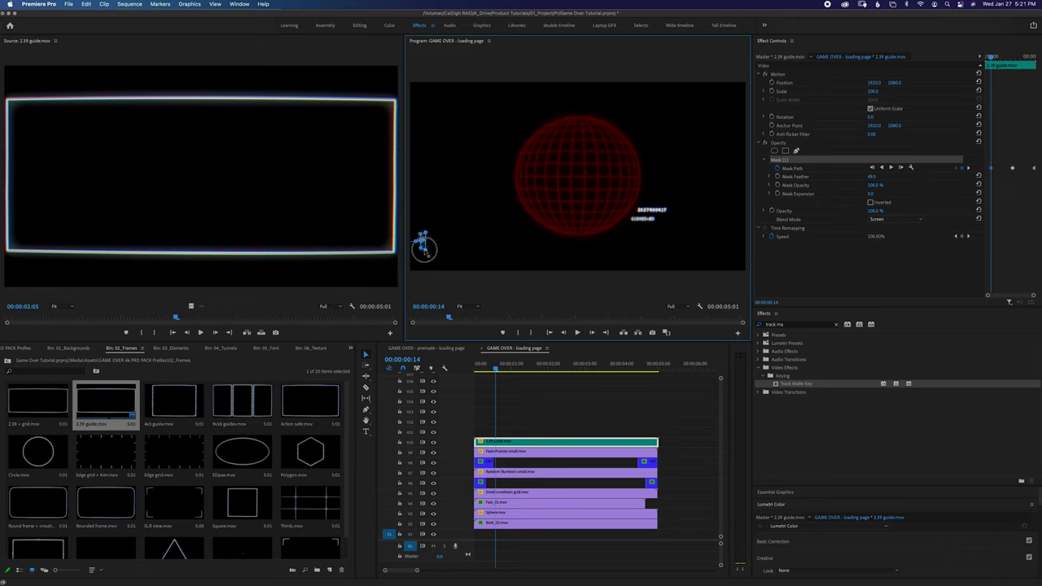
click(524, 418)
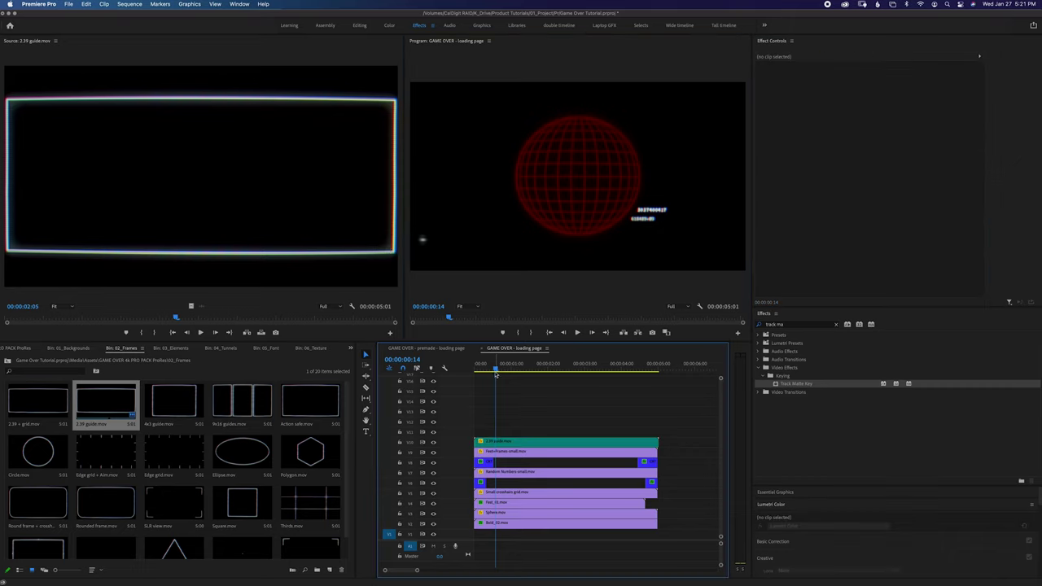
Play the loading line animation from the sequence start, and enlarge the program preview and the timeline
key(Home)
key(space)
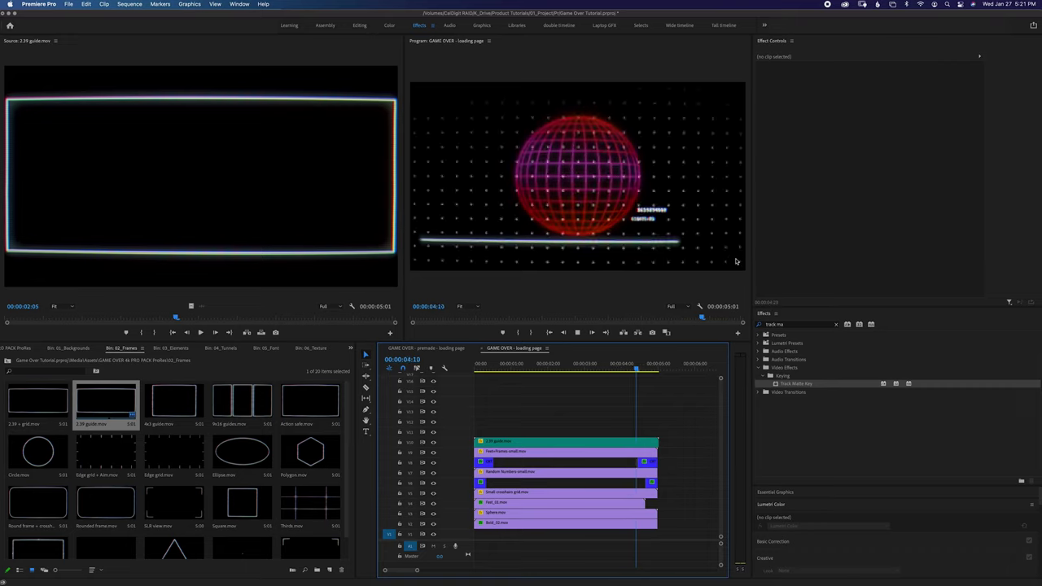
key(space)
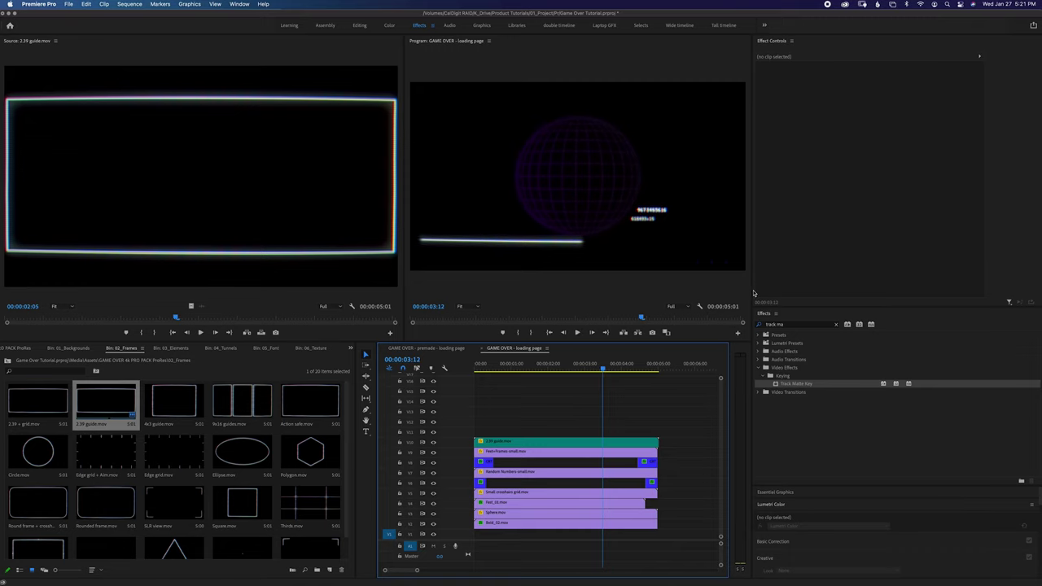
drag(752, 291, 827, 298)
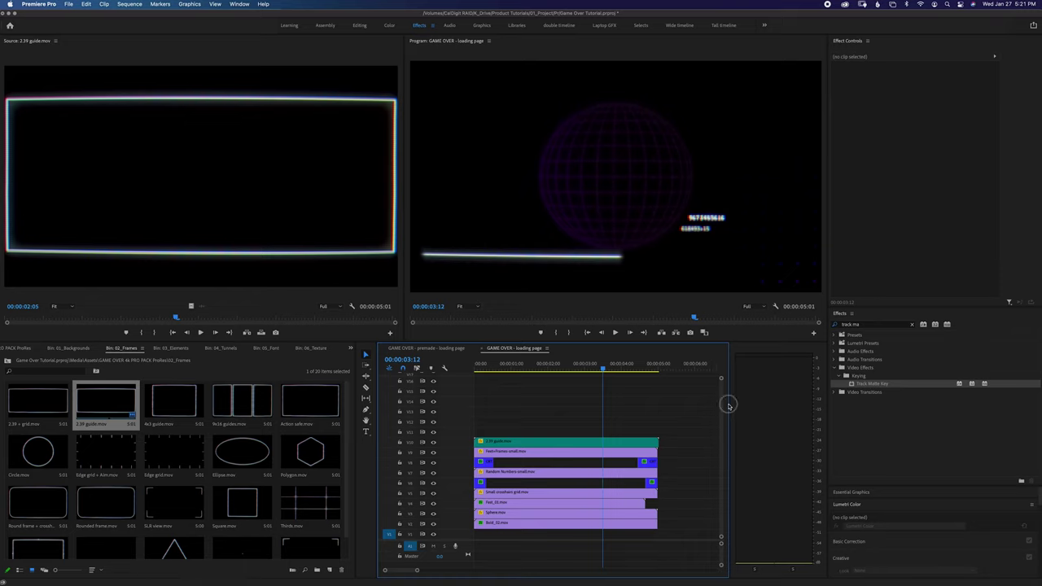
drag(730, 407, 795, 406)
Move the middle Mask Path keyframe of 2.39 guide.mov from 00:00:02:18 closer to the last keyframe
click(565, 442)
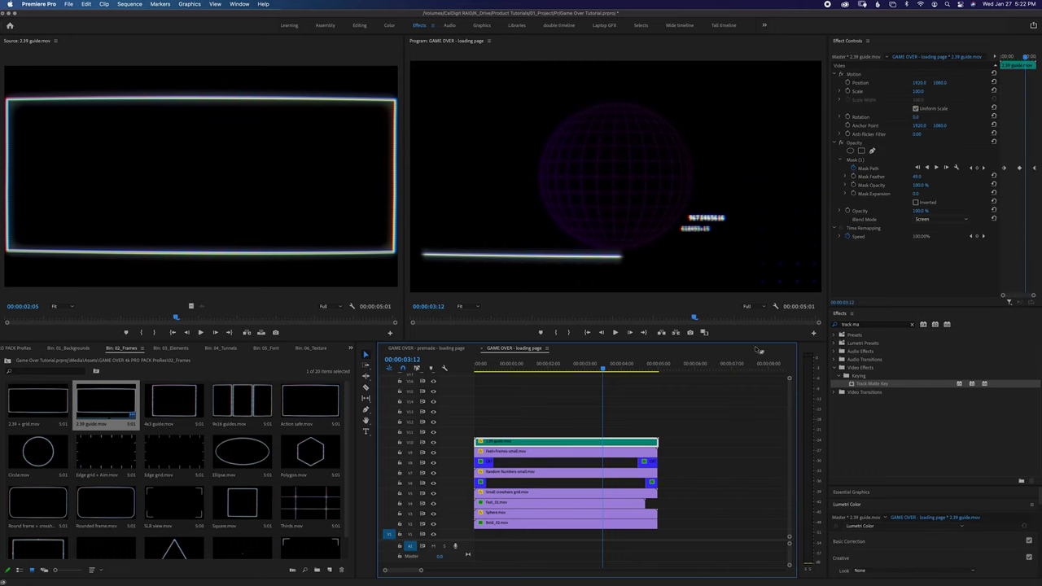
drag(1015, 55, 994, 60)
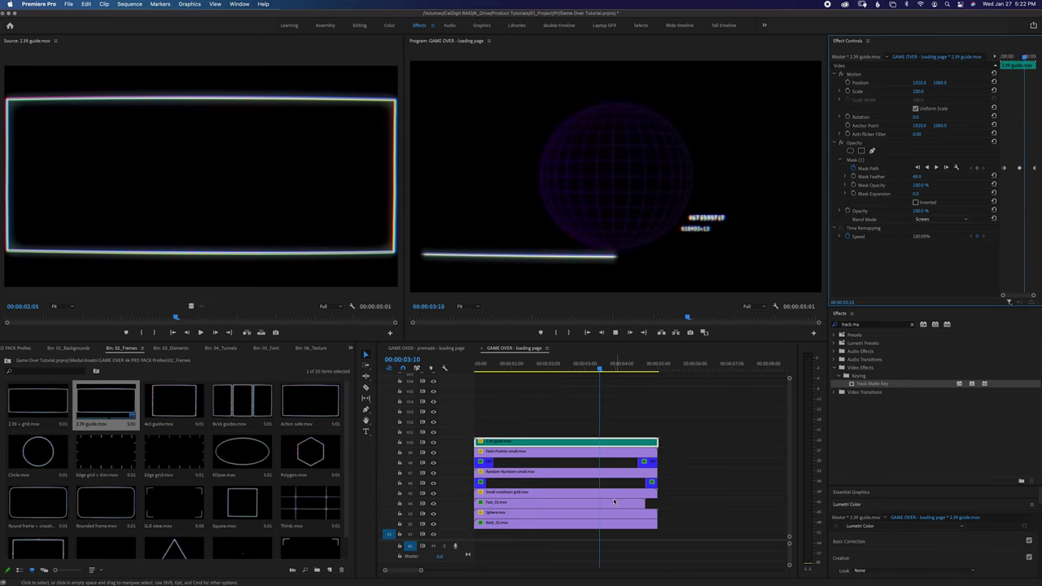
drag(1028, 57, 1021, 64)
drag(1019, 169, 1028, 165)
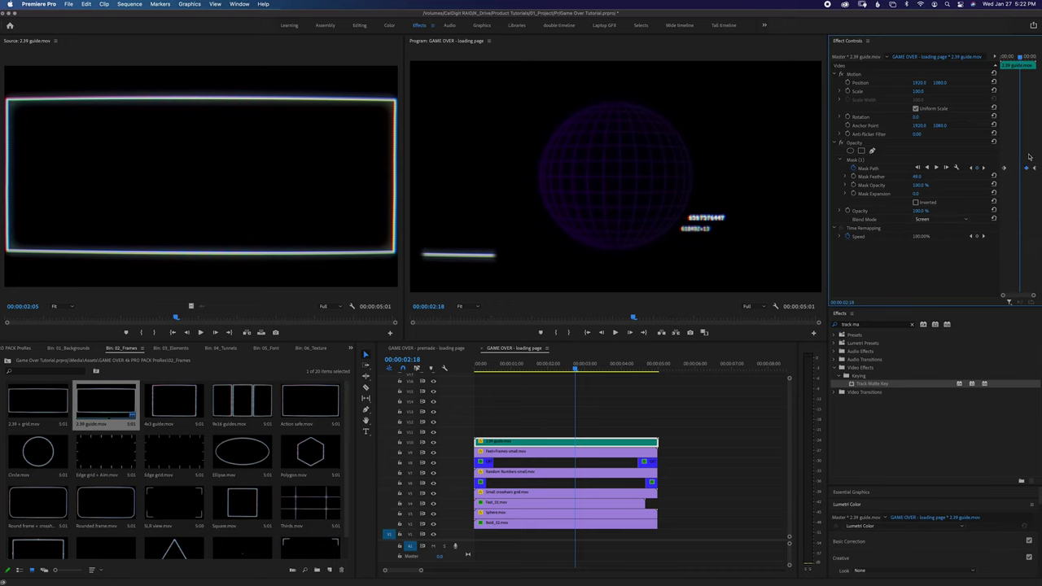
Play the retimed loading line through to the end and park the playhead at 00:00:02:18
drag(1019, 57, 1003, 63)
key(space)
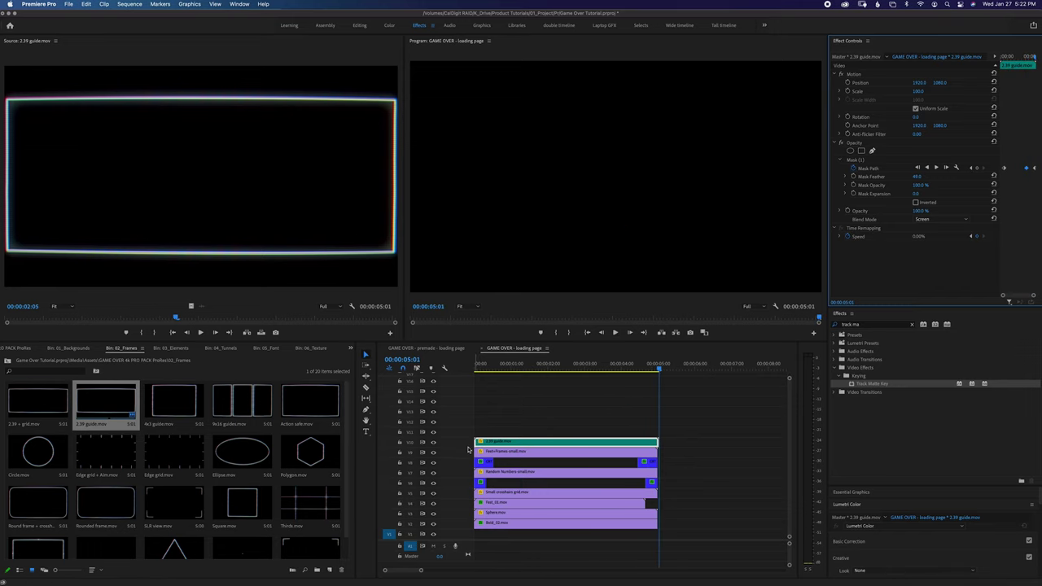
click(575, 363)
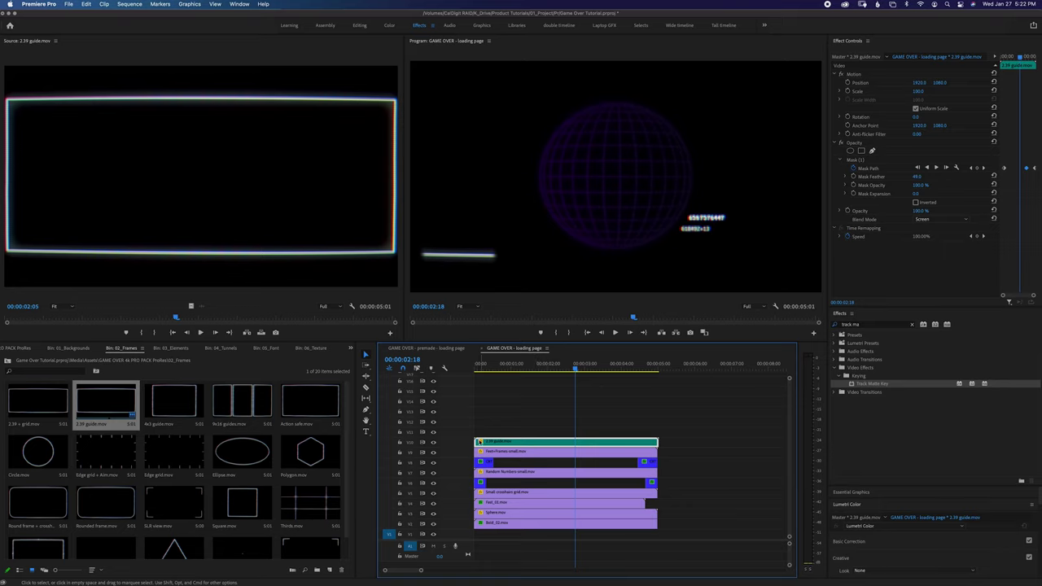
Duplicate the masked 2.39 guide.mov clip onto the two tracks above and shift the lower copy slightly up in the frame
mouse_move(522, 434)
mouse_down()
mouse_move(535, 437)
mouse_move(535, 423)
mouse_up()
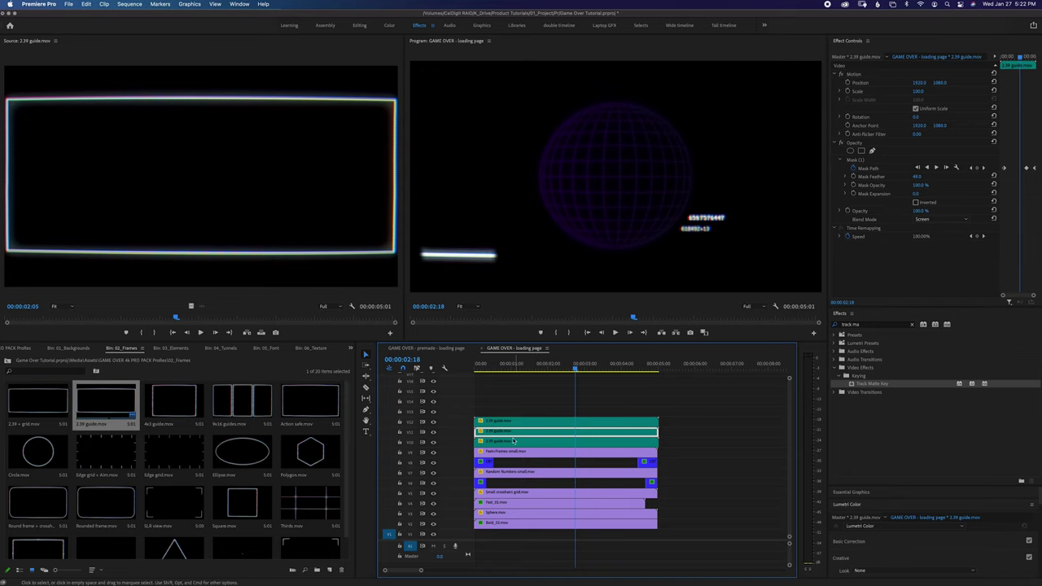
click(940, 82)
drag(940, 82, 910, 82)
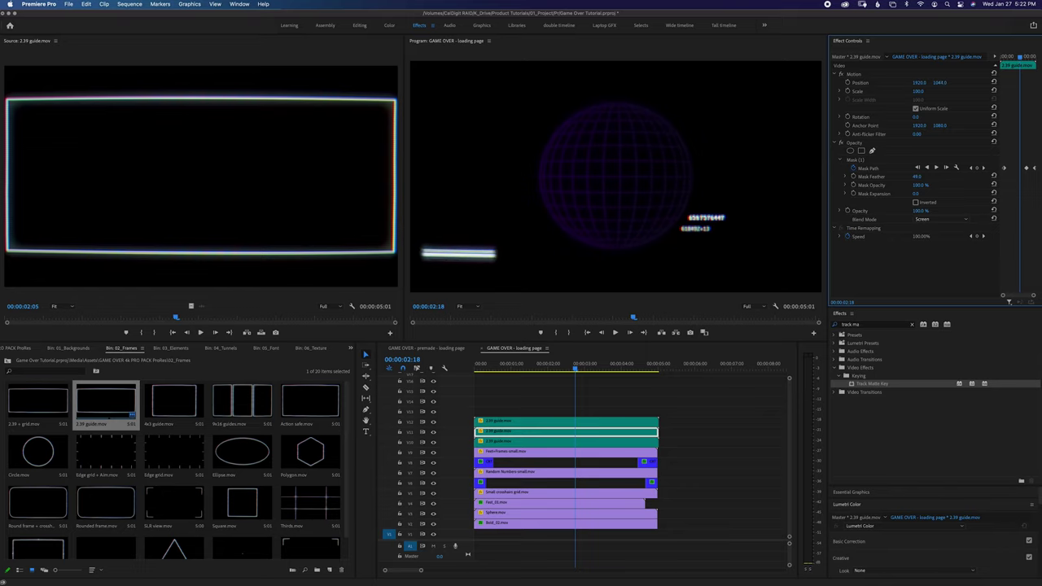
Offset the two 2.39 guide.mov copies vertically so the three lines form one thick loading bar, and play the result
click(569, 422)
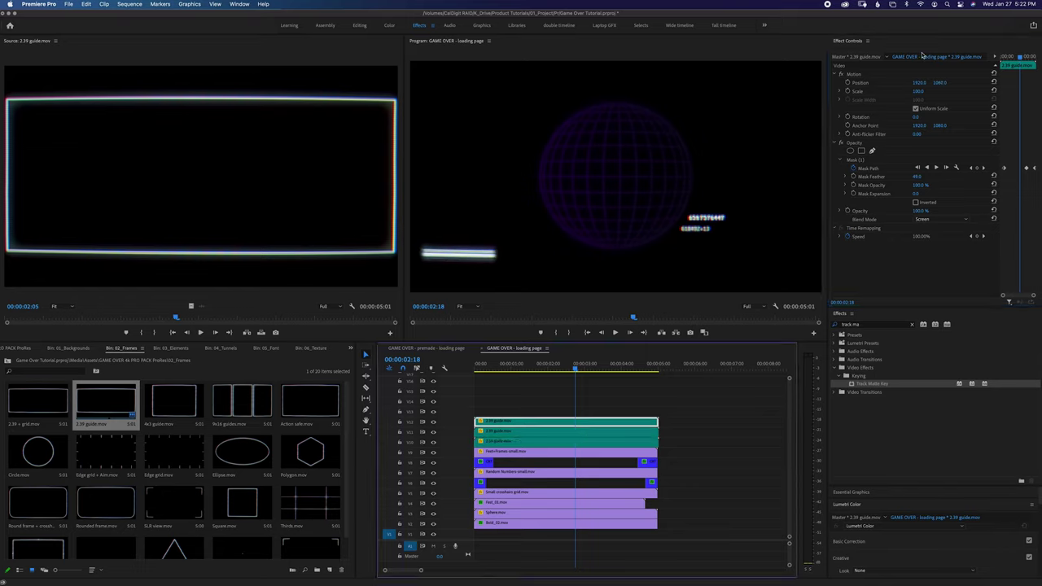
drag(940, 83, 893, 83)
click(569, 432)
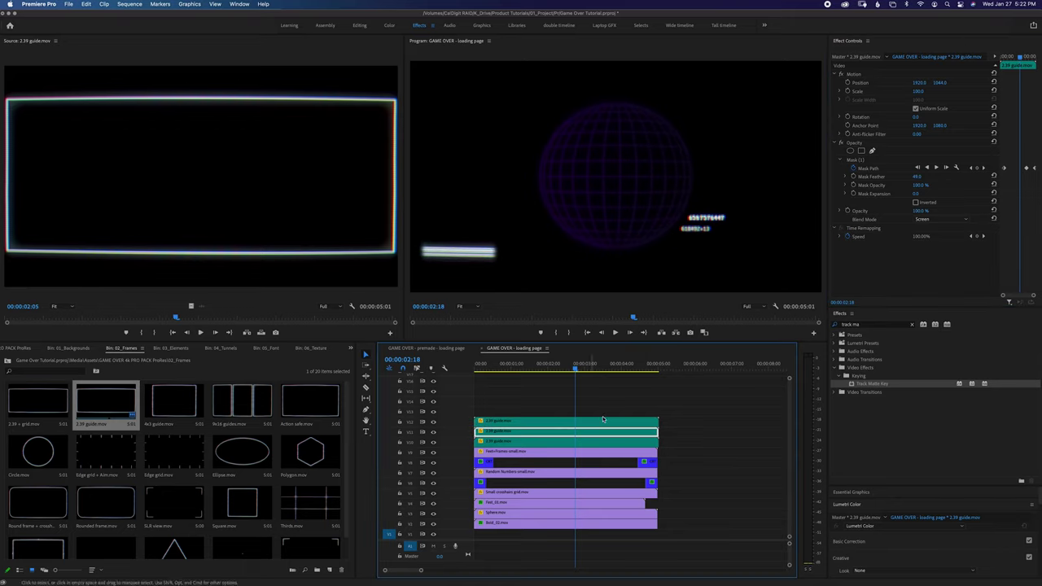
drag(941, 82, 1010, 82)
click(600, 366)
click(616, 399)
click(607, 422)
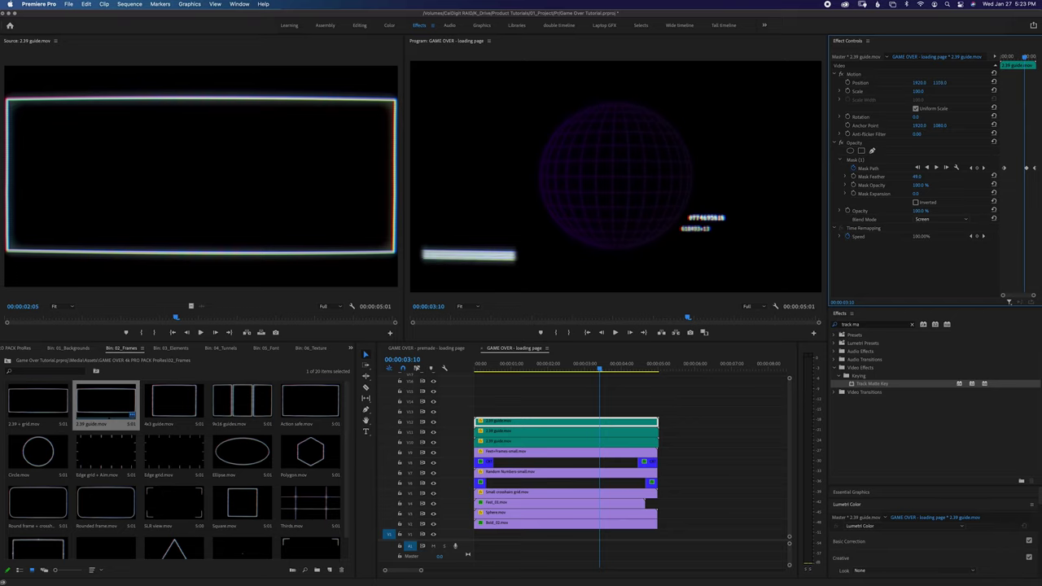
key(space)
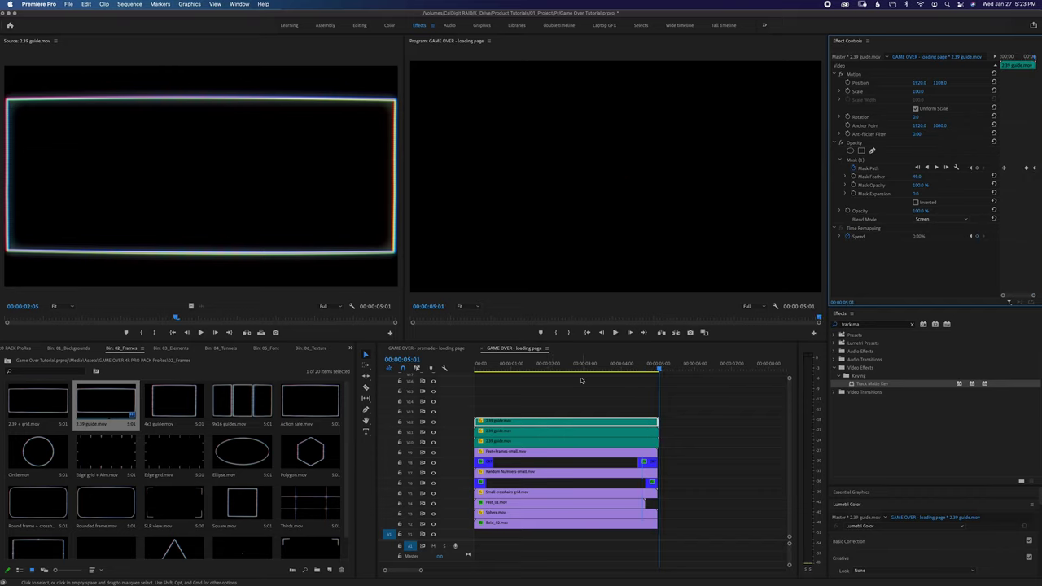
click(559, 366)
Open the Lowercase bin inside the Font Small bin of 05_Font
click(351, 348)
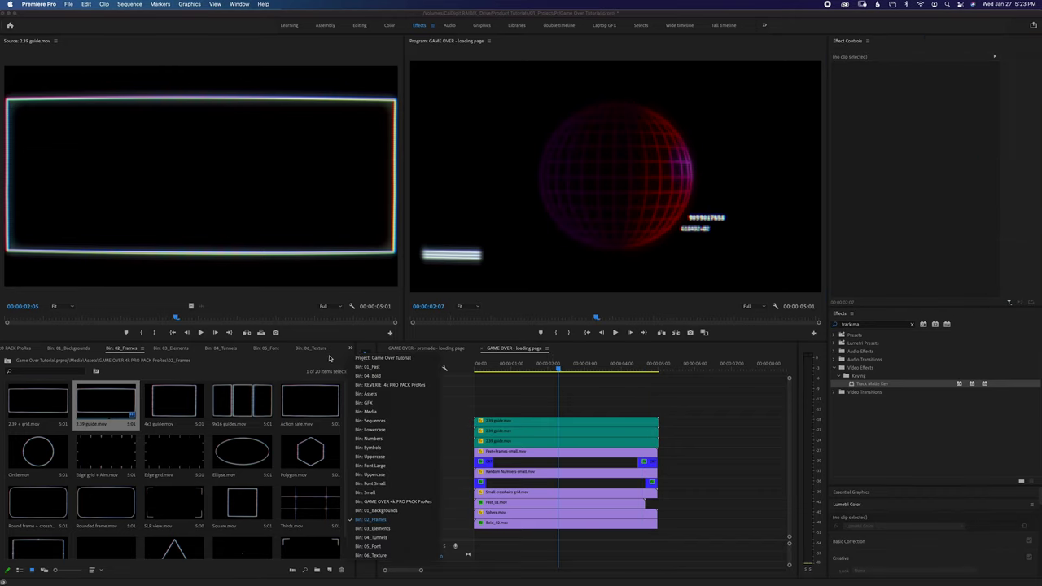
click(373, 546)
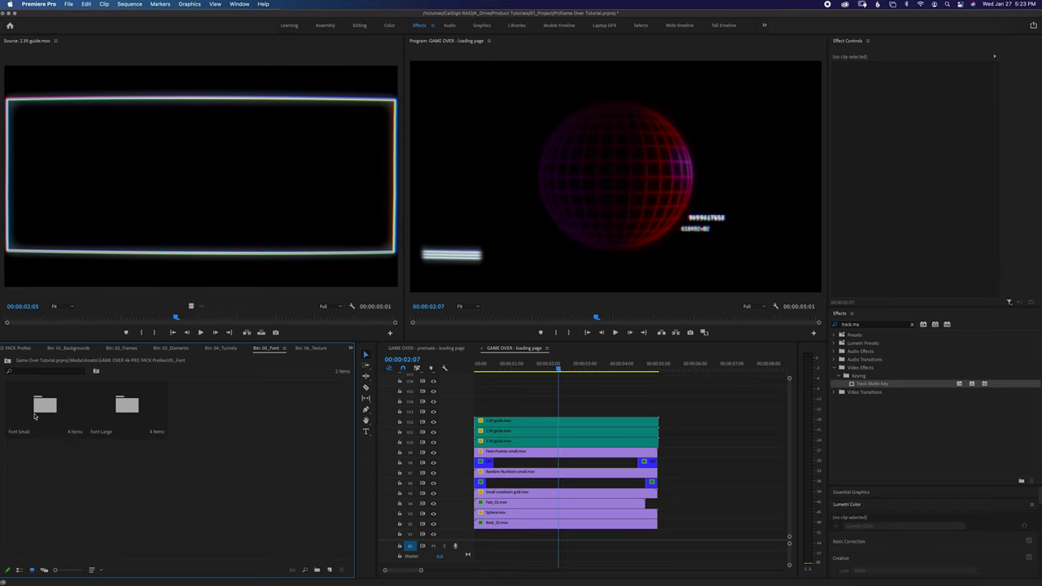
double_click(46, 409)
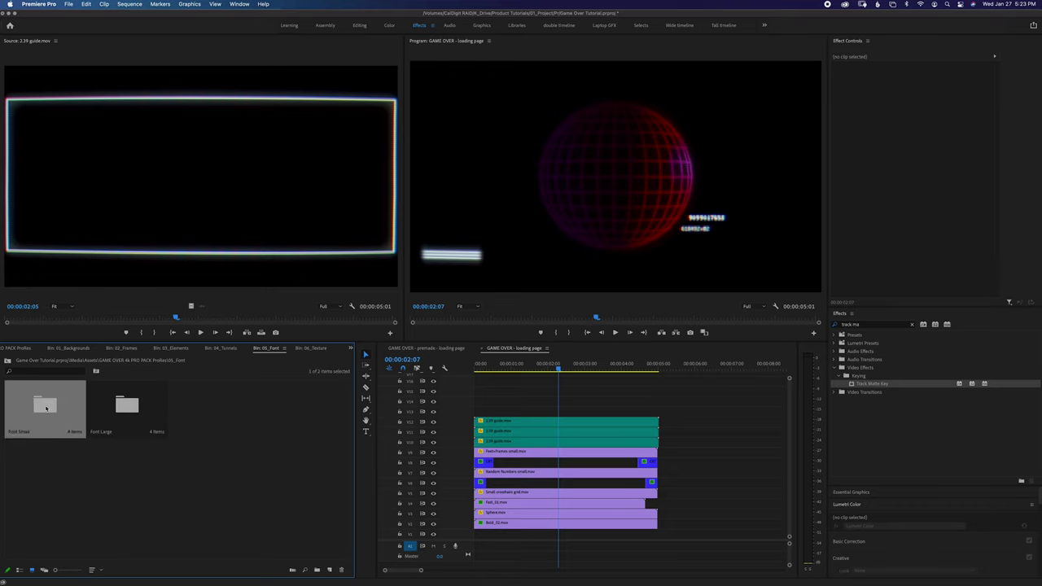
click(89, 463)
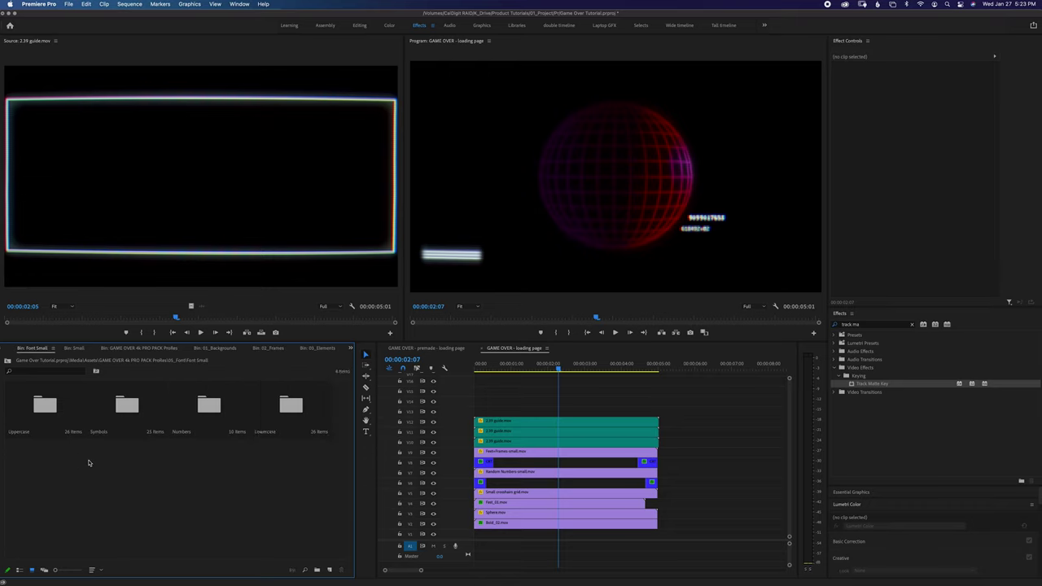
double_click(291, 405)
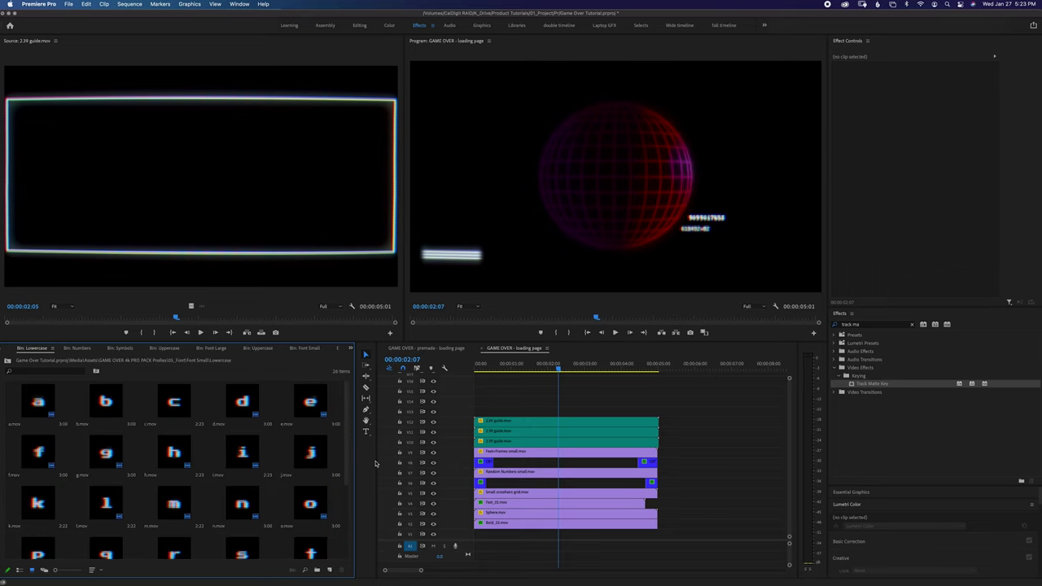
Stack the lowercase letter clips l.mov and o.mov at the sequence start on new tracks above the loading bar clips
drag(344, 463, 343, 515)
scroll(37, 409, up, 2)
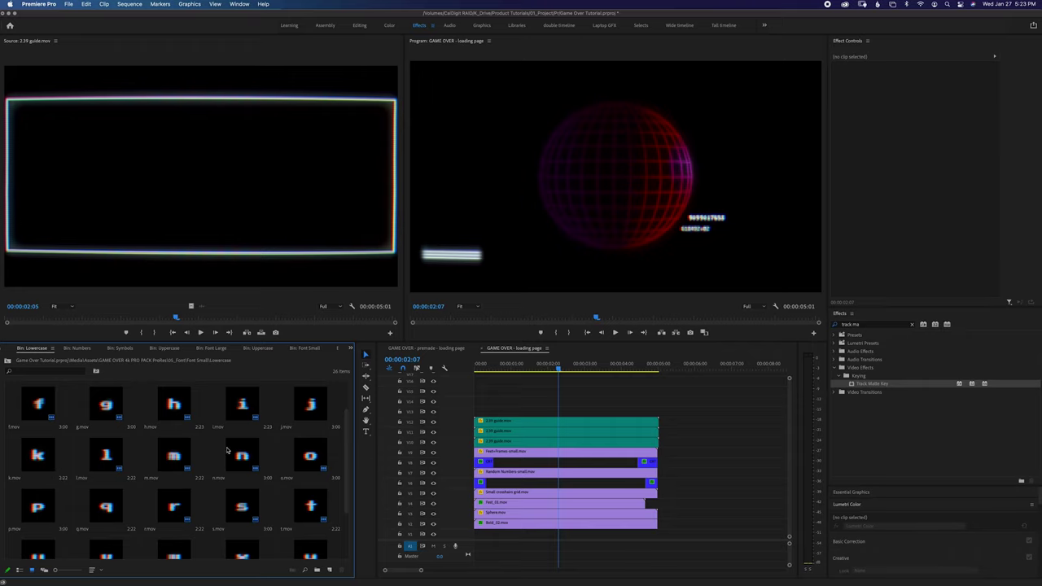
click(126, 474)
drag(105, 461, 461, 411)
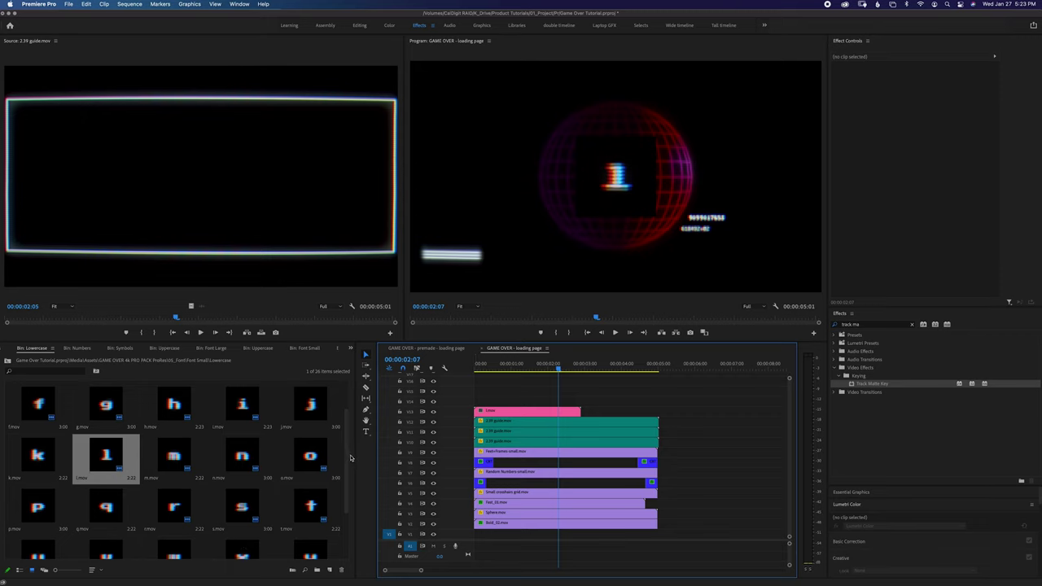
drag(310, 456, 473, 402)
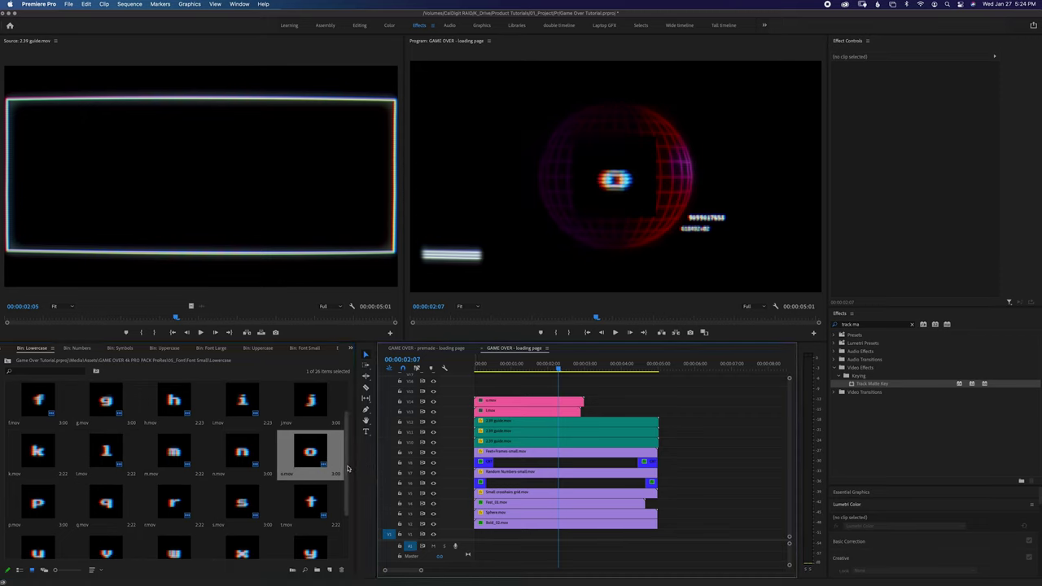
Stack a.mov, d.mov, i.mov, n.mov and g.mov at the sequence start, each on its own track above the previous letters
scroll(349, 456, up, 2)
drag(27, 396, 456, 402)
drag(242, 401, 492, 397)
scroll(528, 449, up, 3)
drag(243, 452, 466, 409)
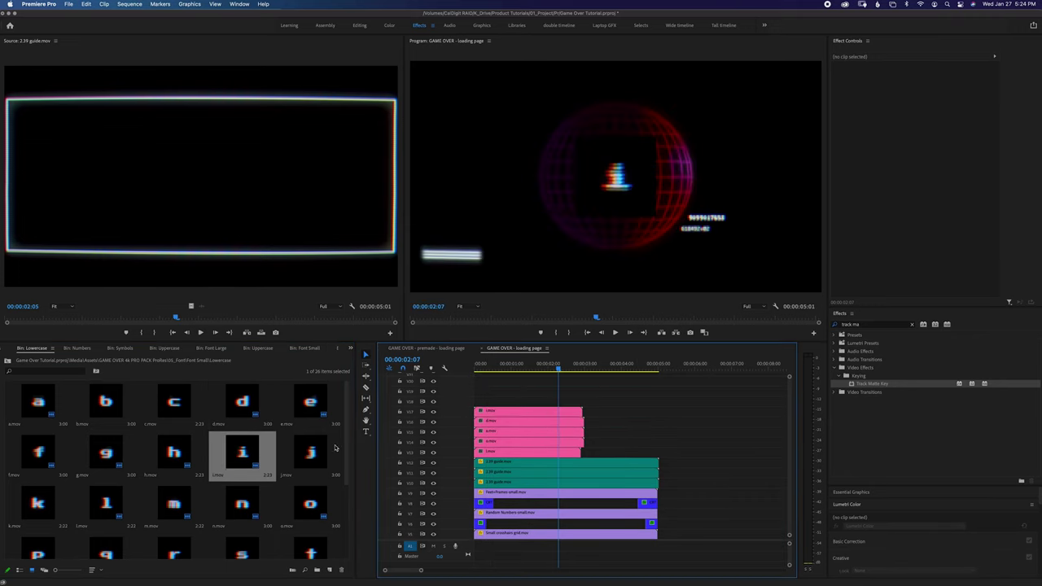
drag(241, 509, 475, 400)
drag(101, 470, 470, 413)
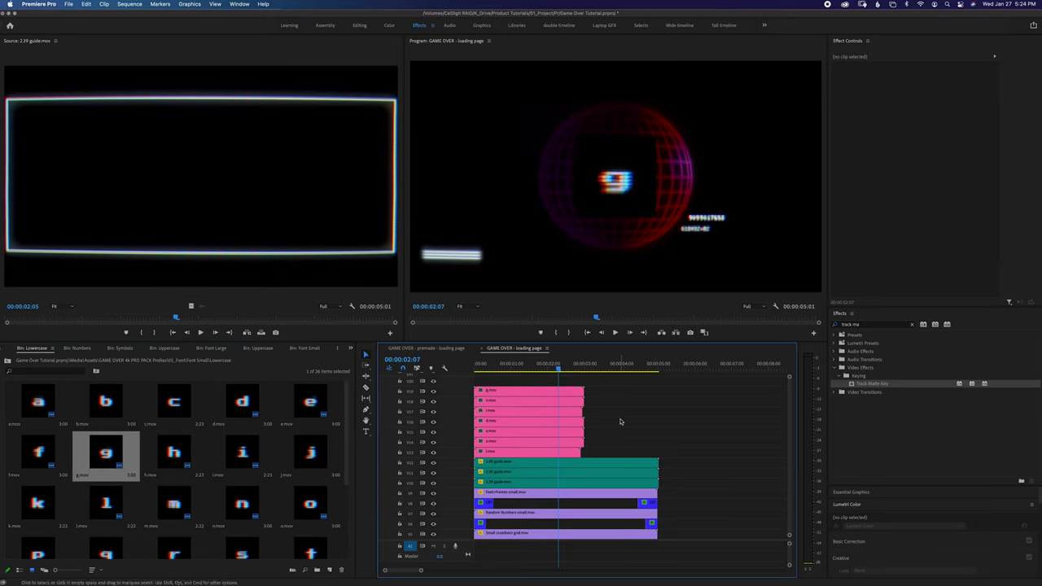
Move the playhead to 00:00:02:00 and set the blend mode of g.mov to Screen
scroll(621, 414, up, 1)
click(546, 364)
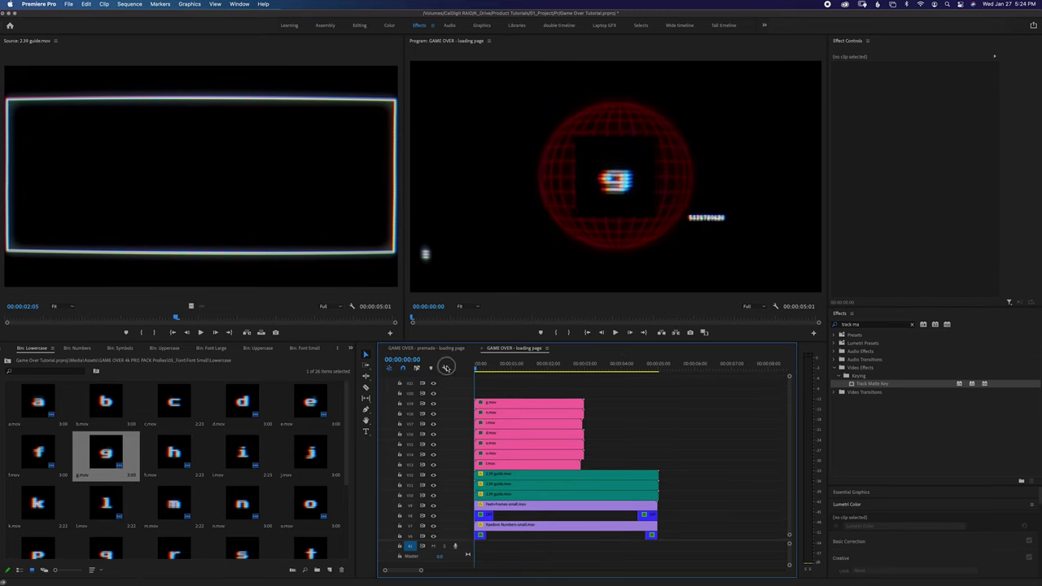
click(574, 403)
click(935, 168)
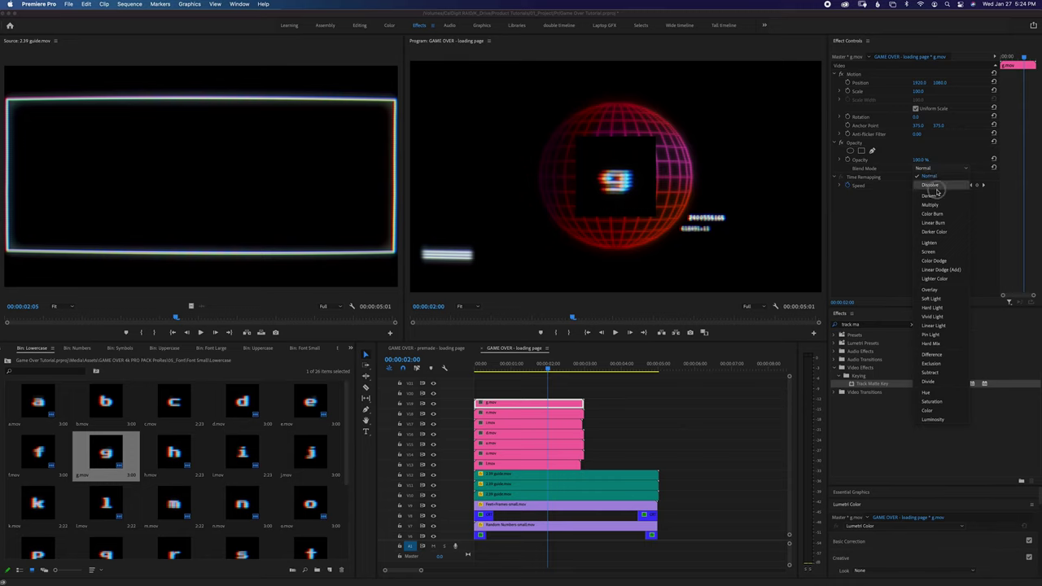
click(932, 252)
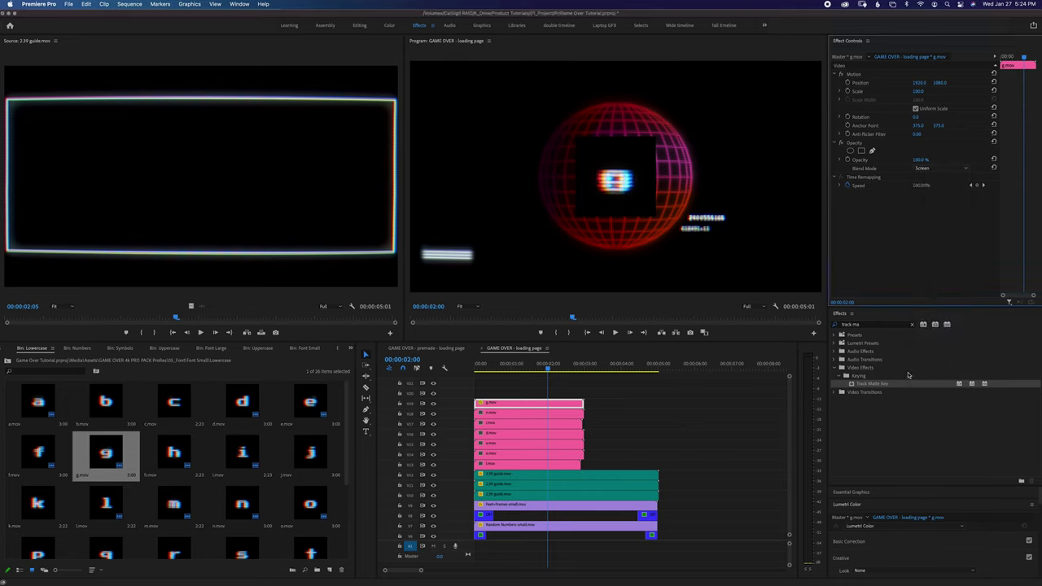
Paste only the Opacity attributes of g.mov onto the other six letter clips
click(576, 415)
drag(574, 418, 550, 462)
right_click(542, 417)
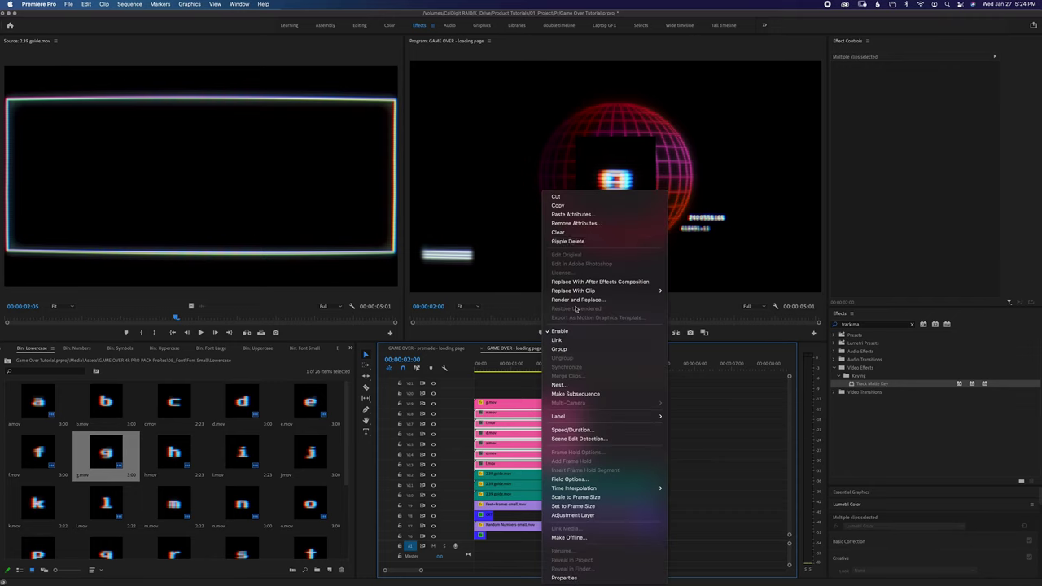
click(634, 214)
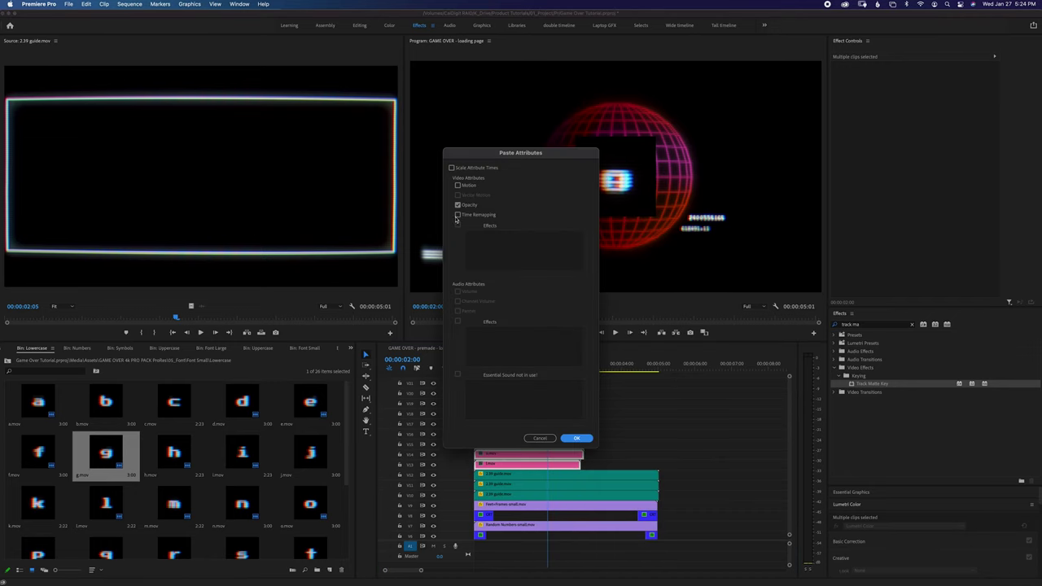
click(576, 439)
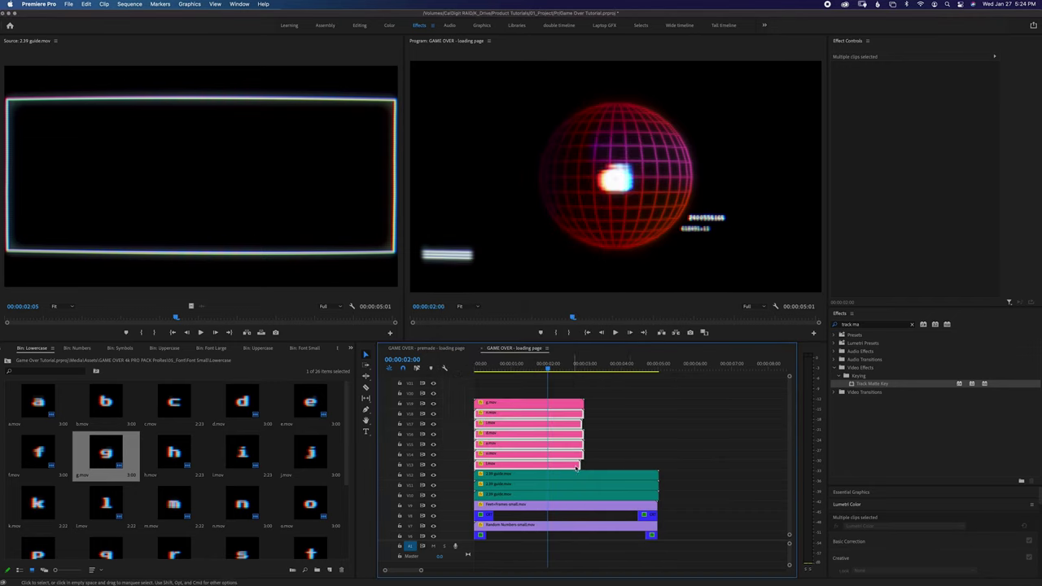
At 00:00:00:21, shift l.mov left of the sphere by reducing its horizontal position to about 1145
click(506, 368)
drag(505, 368, 507, 368)
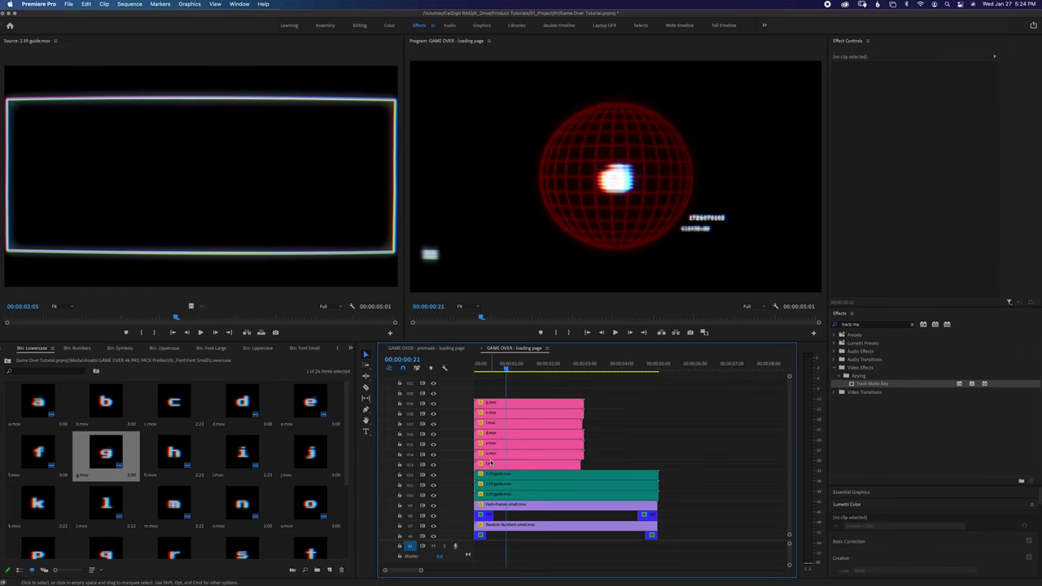
click(490, 465)
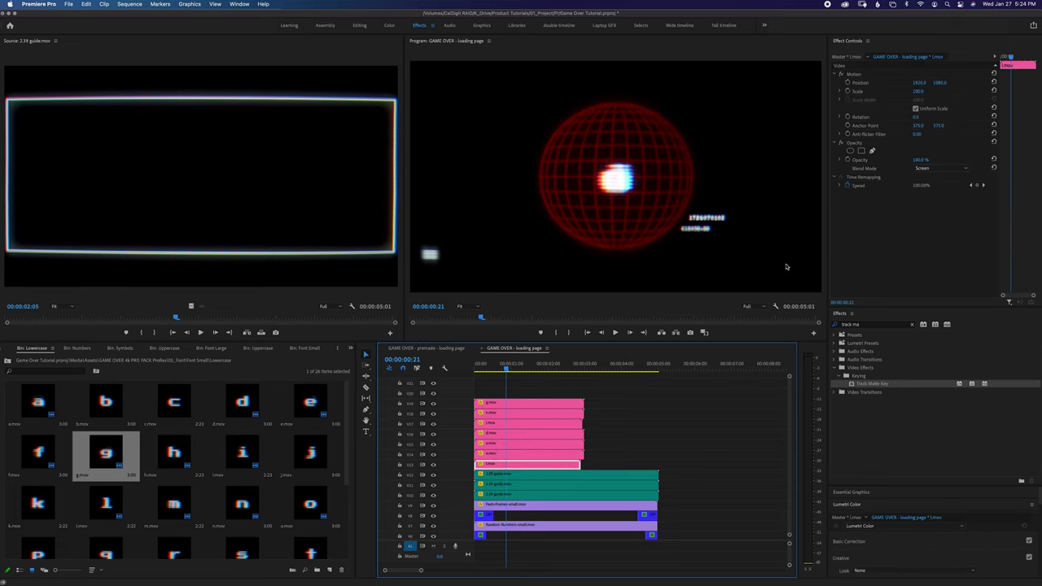
drag(918, 84, 804, 83)
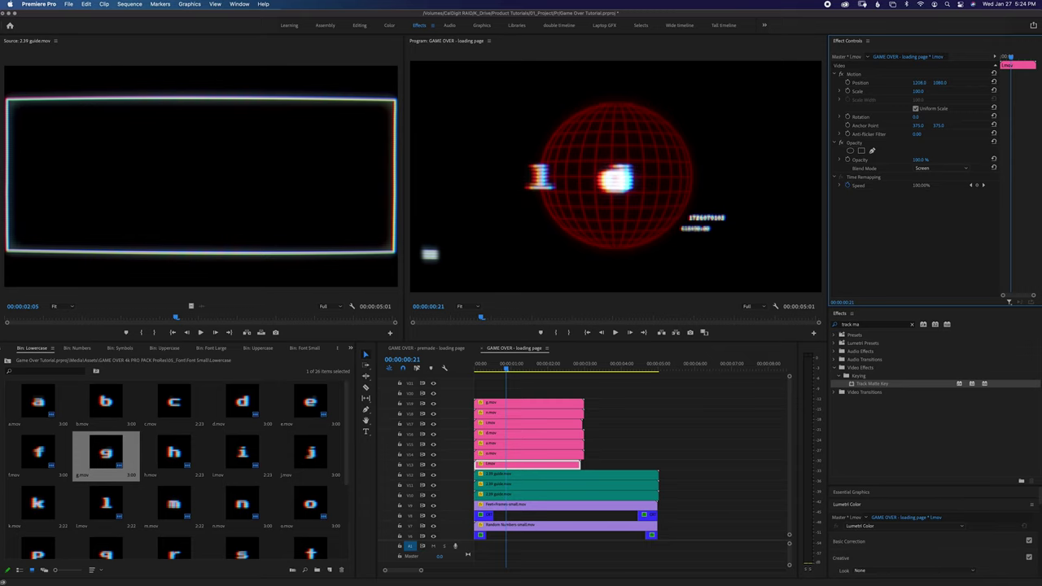
mouse_move(919, 82)
mouse_down()
mouse_move(872, 82)
mouse_move(918, 82)
mouse_up()
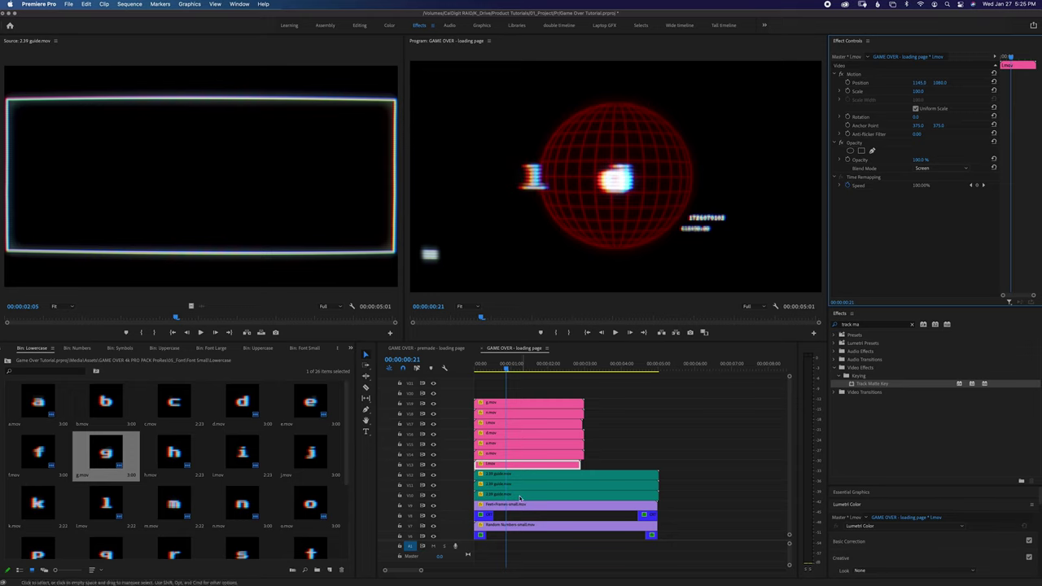
Spread the o, a, i, n and g clips horizontally around the centred d to spell "loading"
click(506, 453)
click(507, 443)
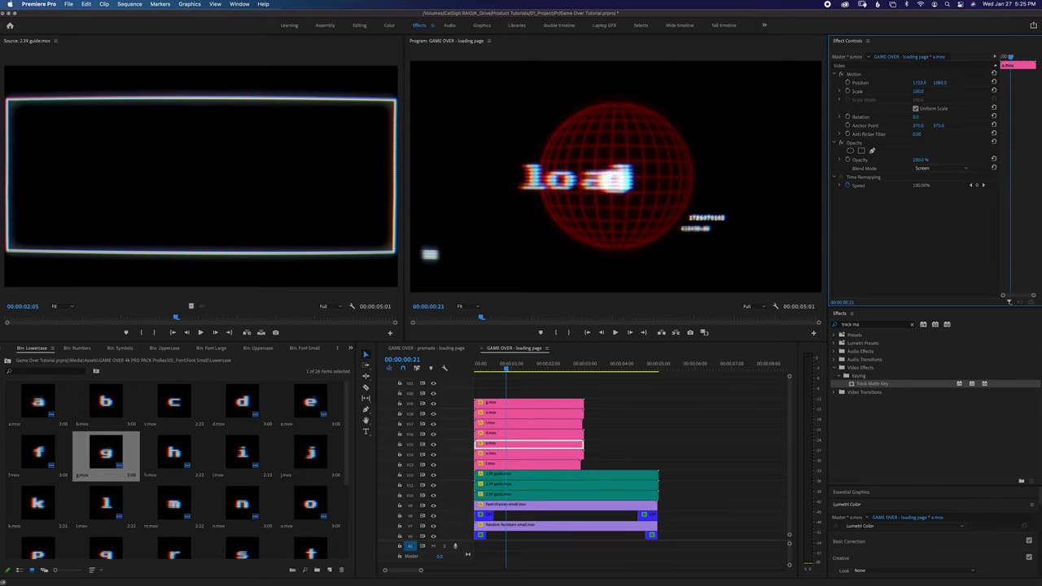
click(507, 423)
drag(918, 82, 1005, 82)
click(507, 413)
click(507, 403)
Fine-tune the horizontal positions of the last letters in "loading" for even spacing, moving g.mov slightly right
click(497, 433)
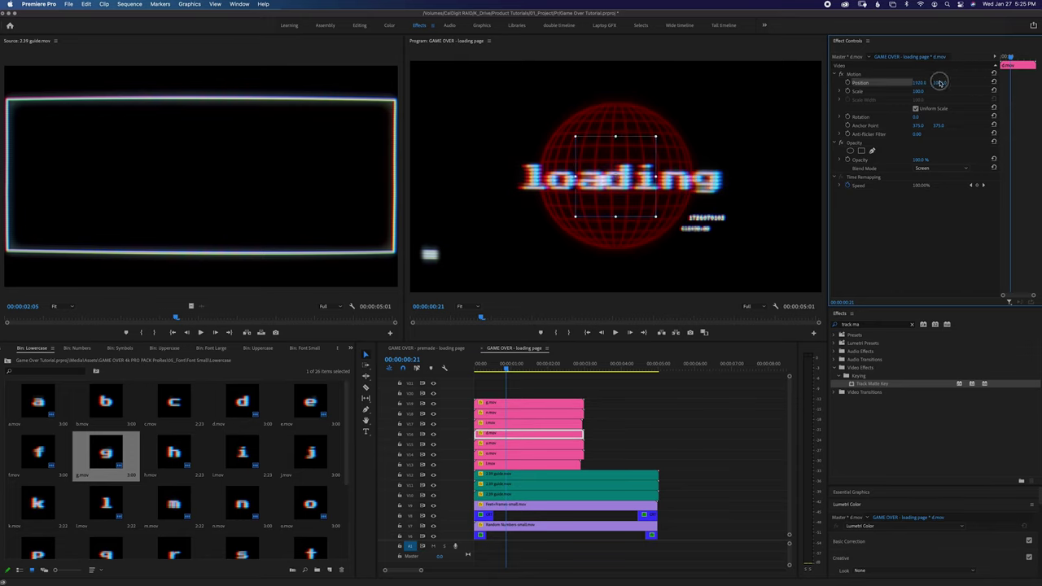
click(521, 424)
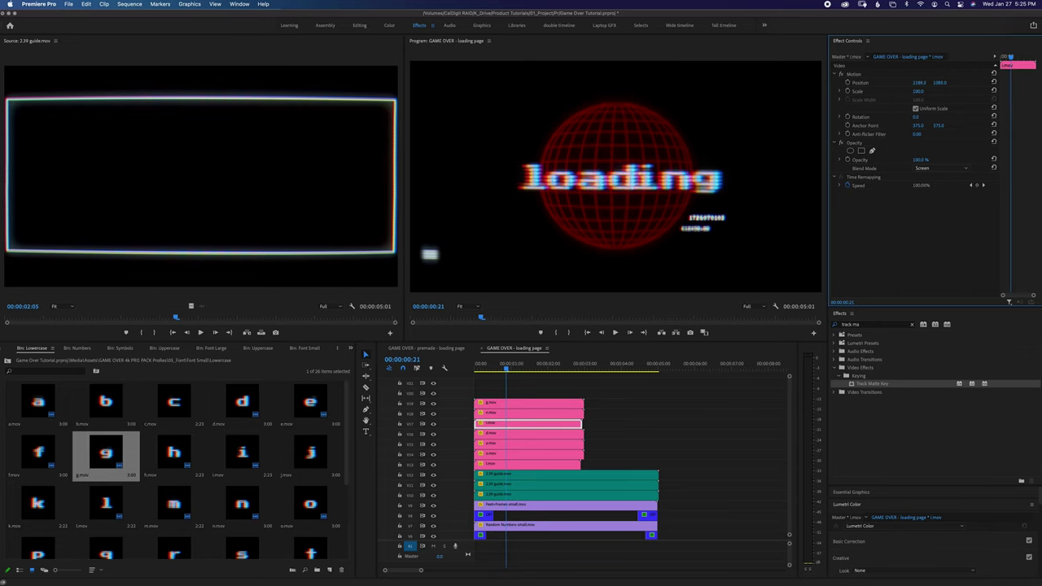
click(521, 412)
click(521, 402)
drag(920, 82, 955, 82)
click(594, 388)
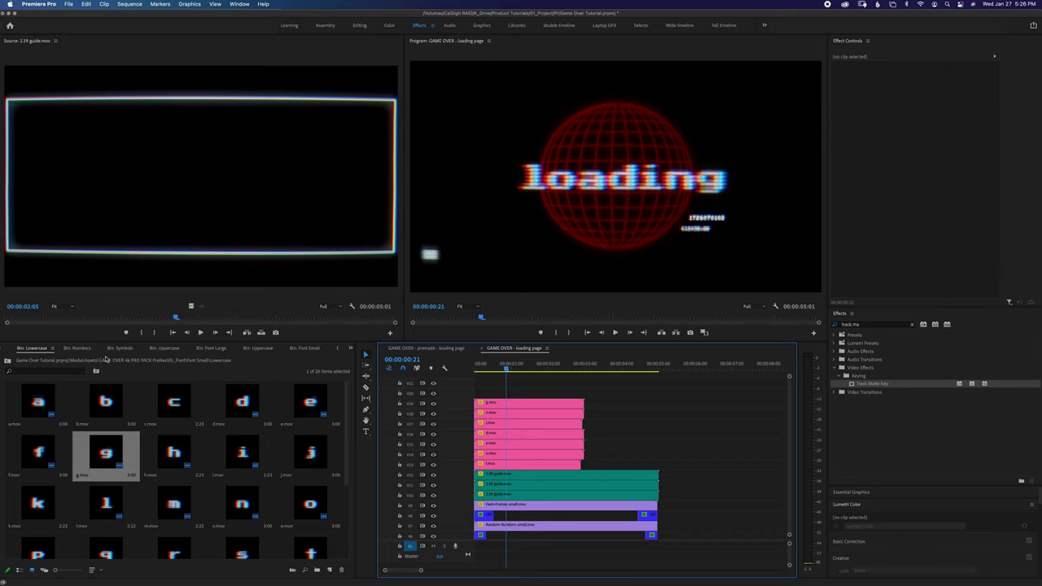
Add period.mov from the Font Small Symbols bin at the sequence start, on the track above the letter clips
click(7, 362)
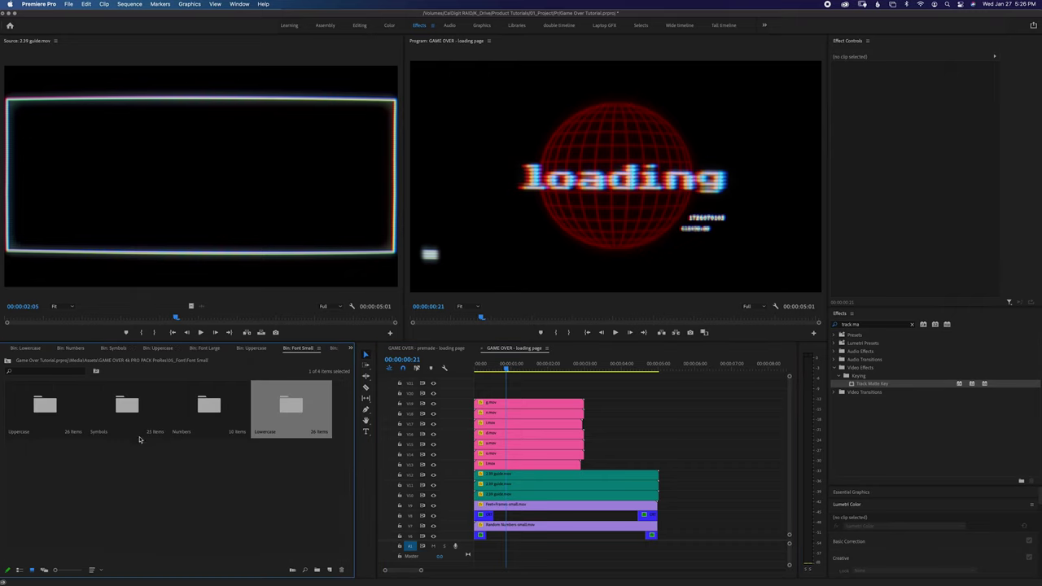
click(135, 458)
click(134, 415)
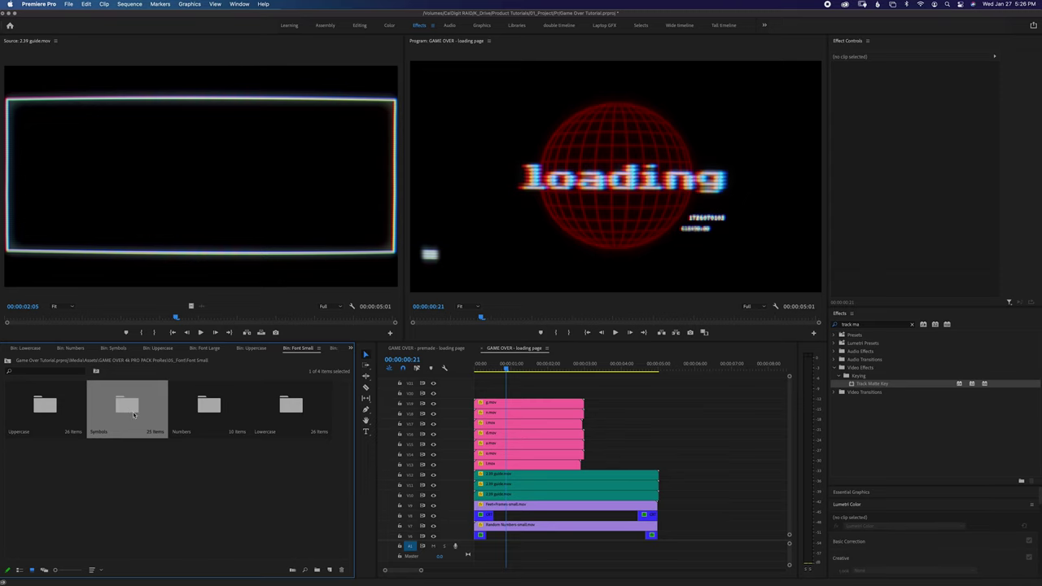
double_click(129, 409)
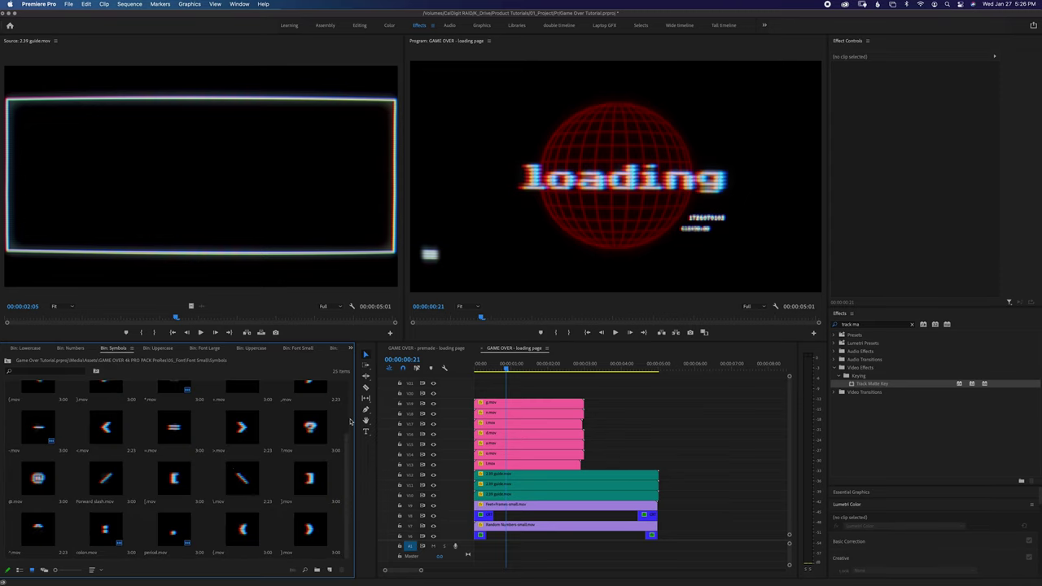
click(174, 535)
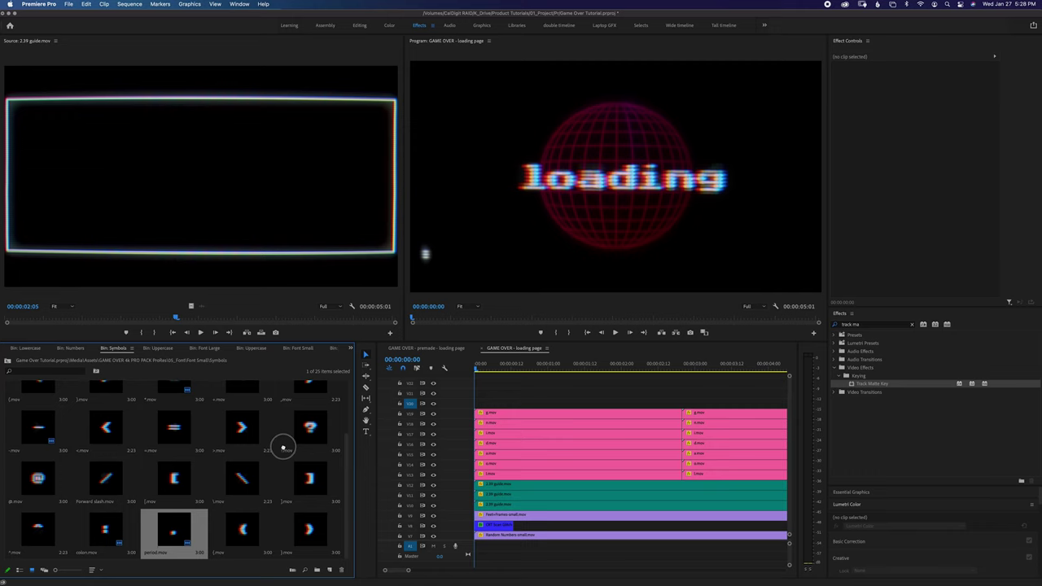
drag(283, 448, 473, 402)
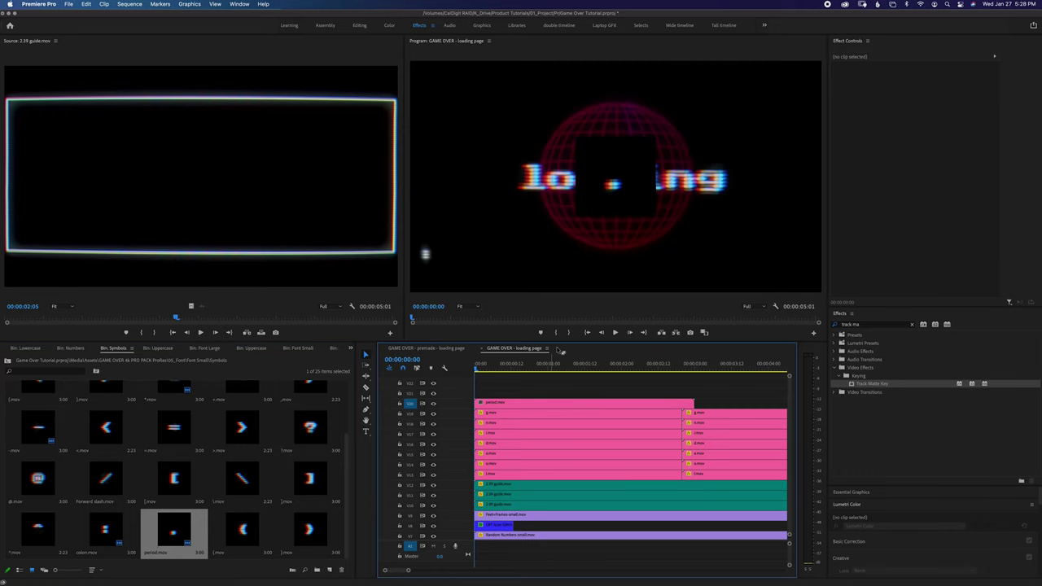
Duplicate period.mov onto the two tracks above it and paste only the copied Opacity attributes onto all three period clips
click(508, 404)
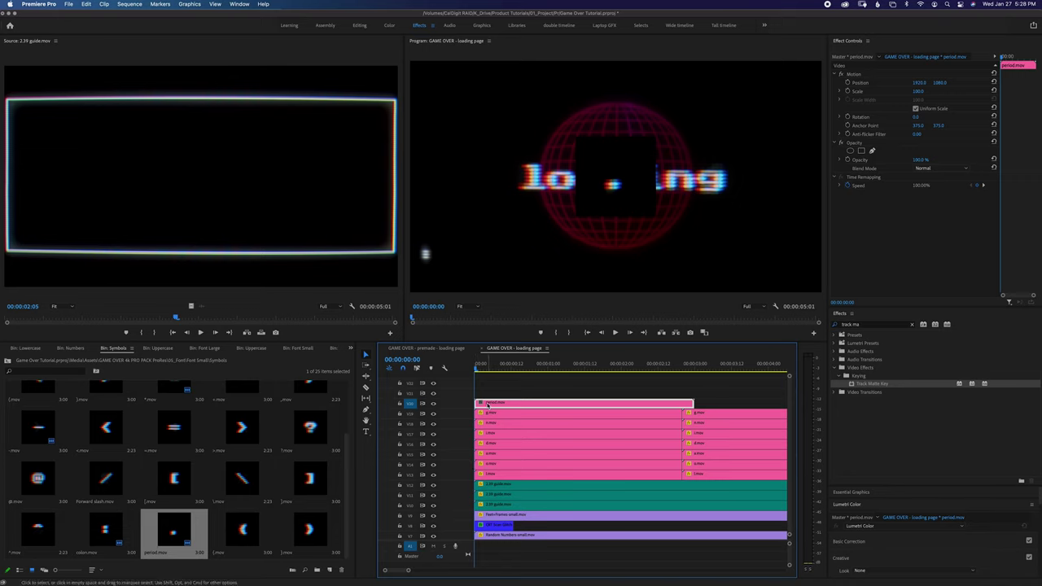
drag(489, 402, 513, 378)
drag(712, 372, 672, 411)
right_click(583, 394)
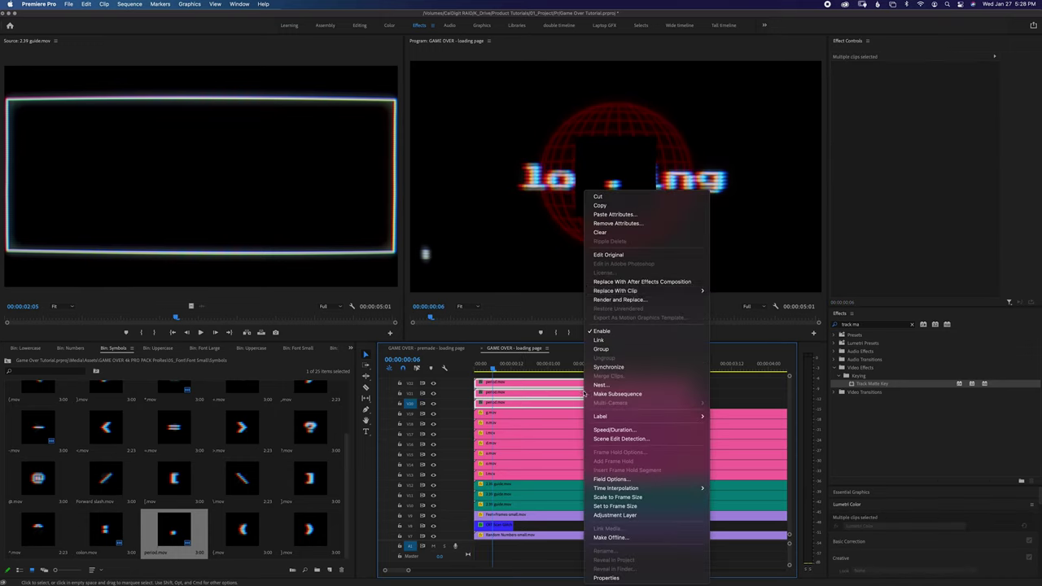
click(616, 215)
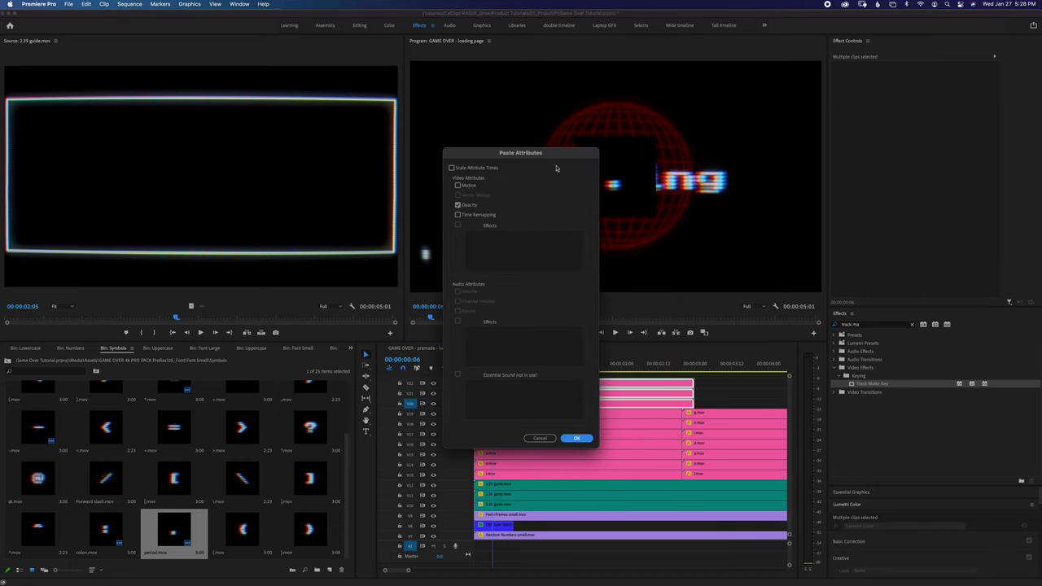
click(574, 439)
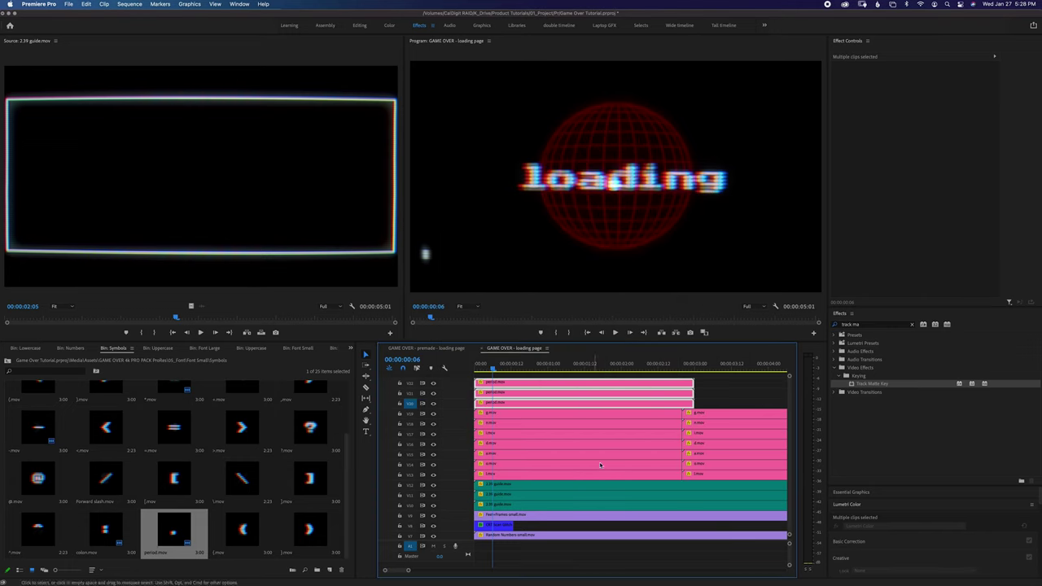
click(718, 396)
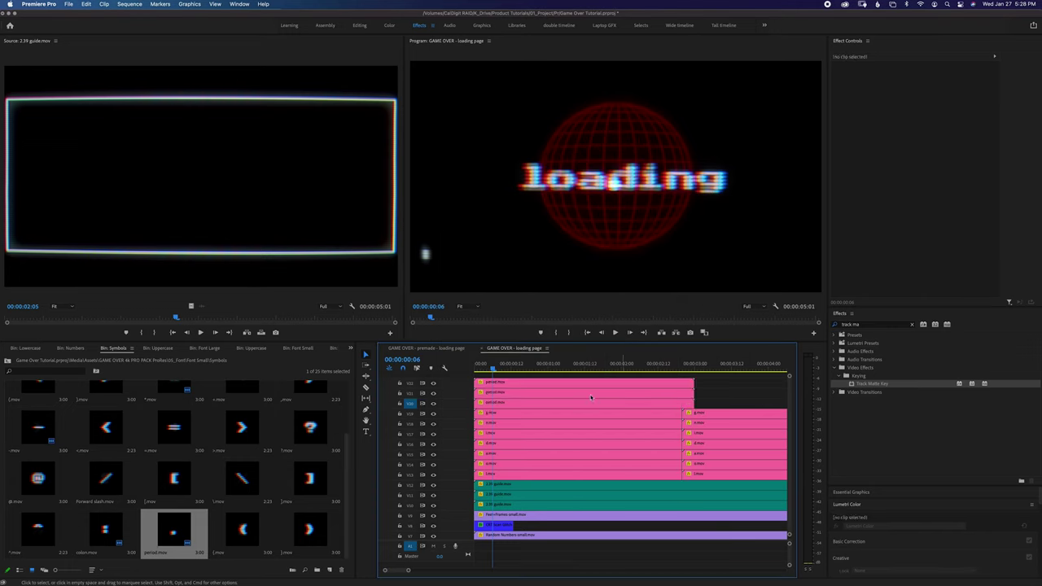
Space the three period clips after the g, with horizontal positions of about 3090 on the lowest track and 3470 on the highest
click(484, 394)
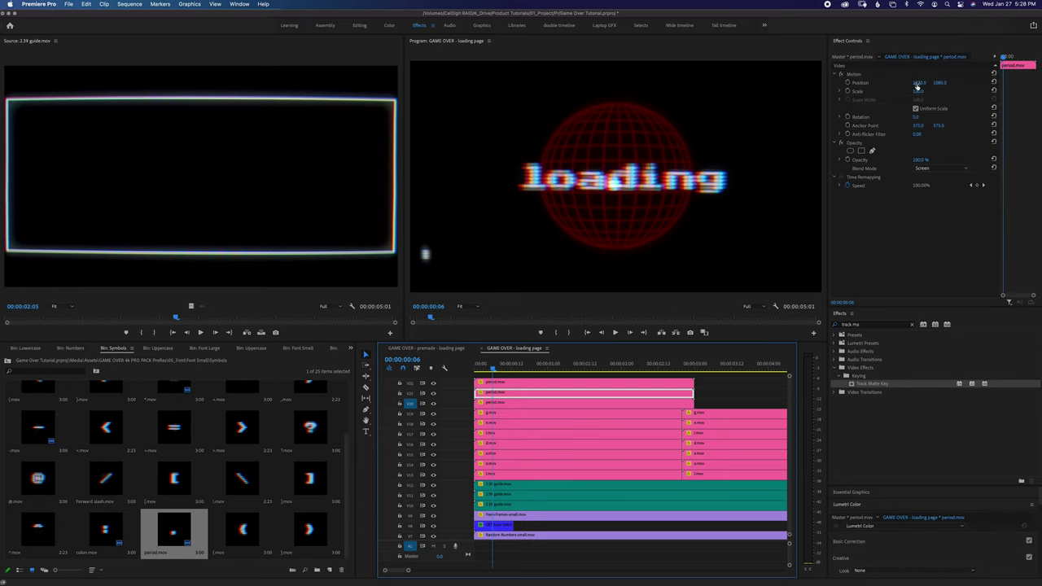
click(491, 406)
drag(918, 83, 1007, 83)
click(480, 393)
drag(919, 83, 976, 103)
click(490, 382)
drag(919, 83, 982, 83)
click(452, 371)
Trim the start of the middle track's period.mov to 00:00:00:05
key(Home)
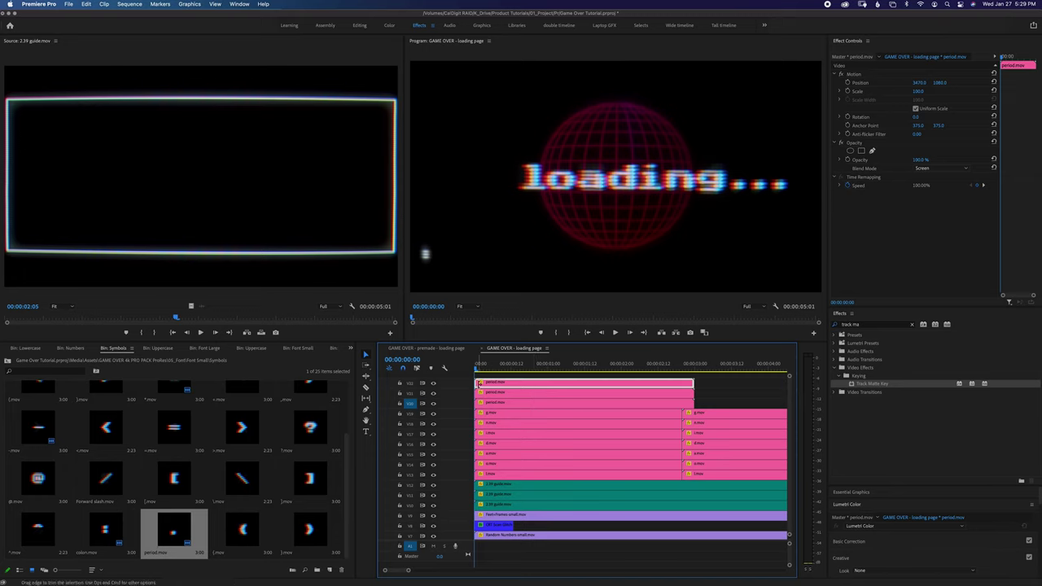
key(Right)
key(Right)
key(Right)
key(Right)
key(Right)
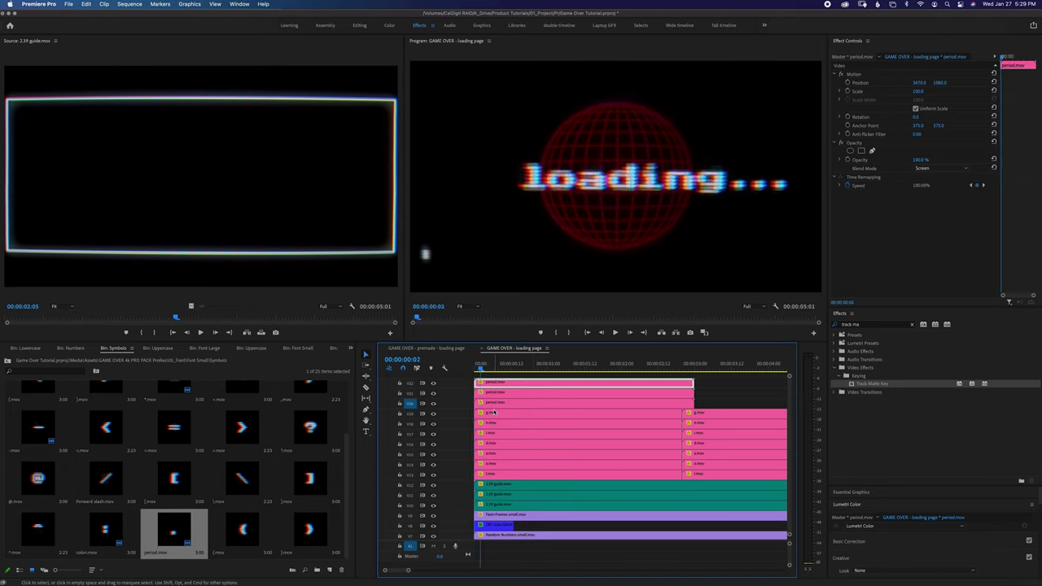
drag(477, 393, 489, 395)
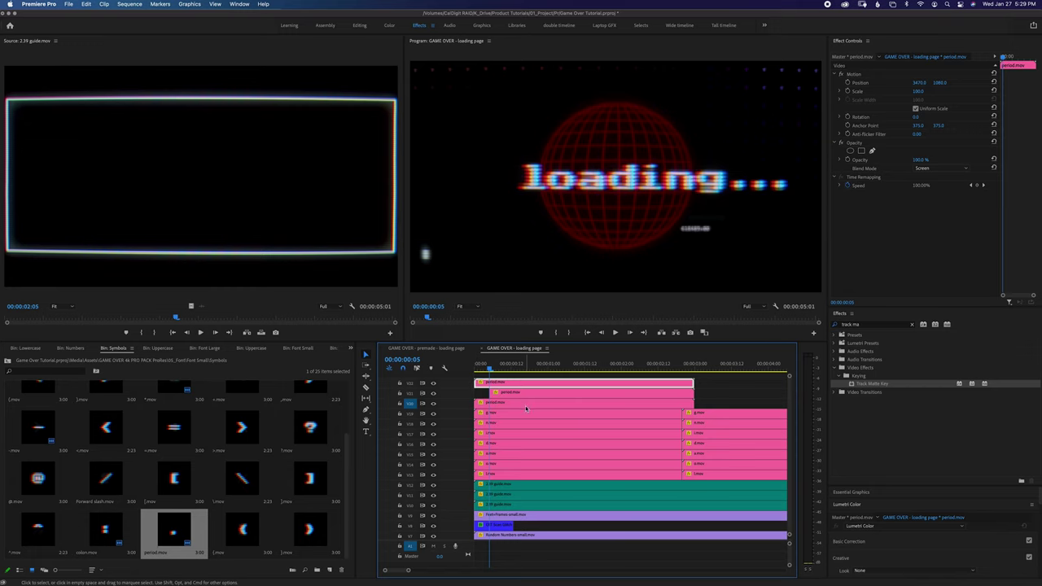
Trim the start of the highest track's period.mov to 00:00:00:10
key(Right)
key(Right)
key(Right)
key(Right)
key(Right)
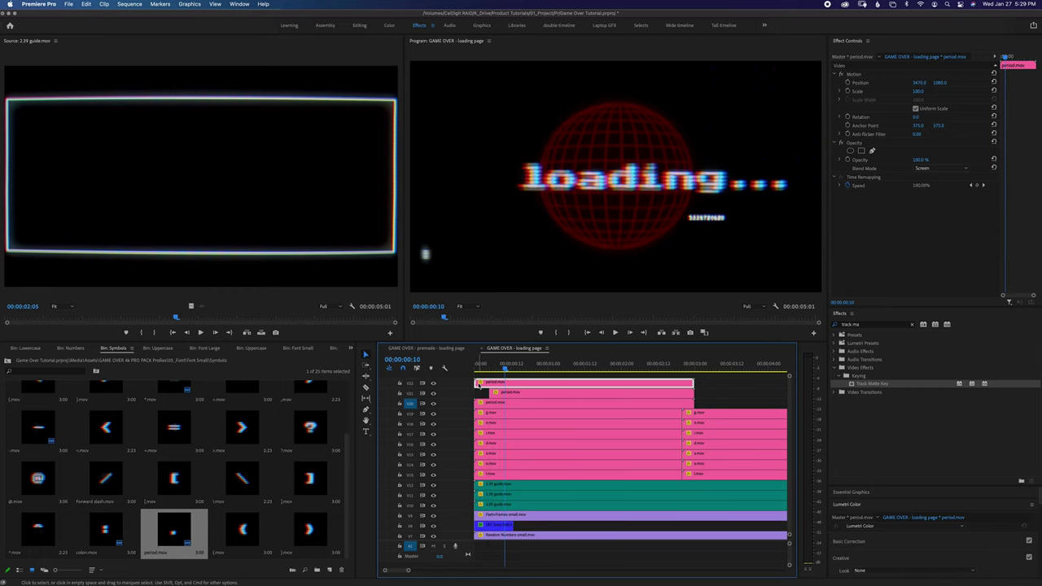
drag(478, 383, 504, 382)
Cut all three period clips at 00:00:00:15, delete the parts after the cut and play back the dot animation
key(Right)
key(Right)
key(Right)
key(Right)
key(Right)
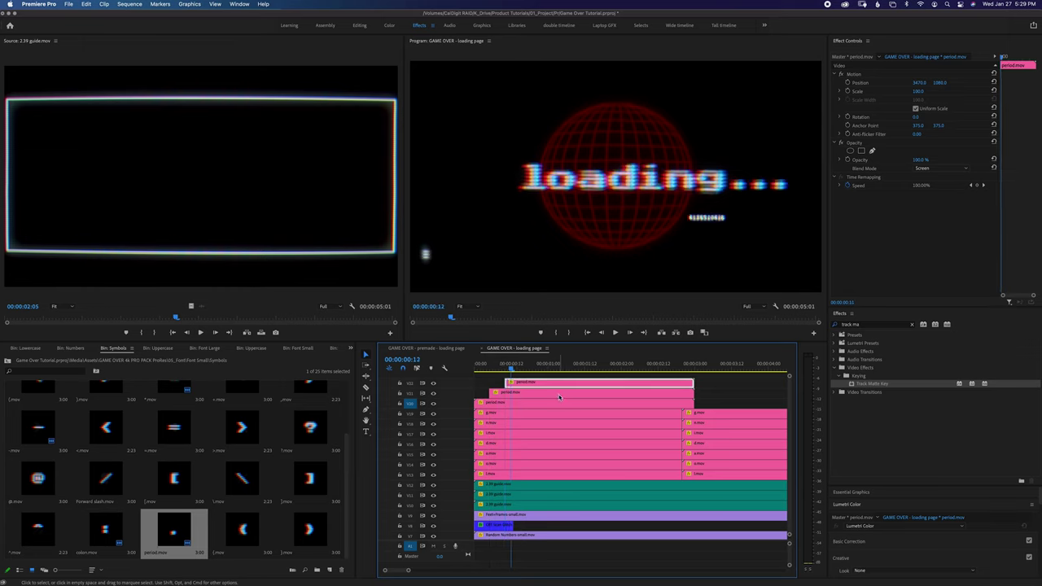
drag(574, 376, 542, 404)
key(super+k)
key(Delete)
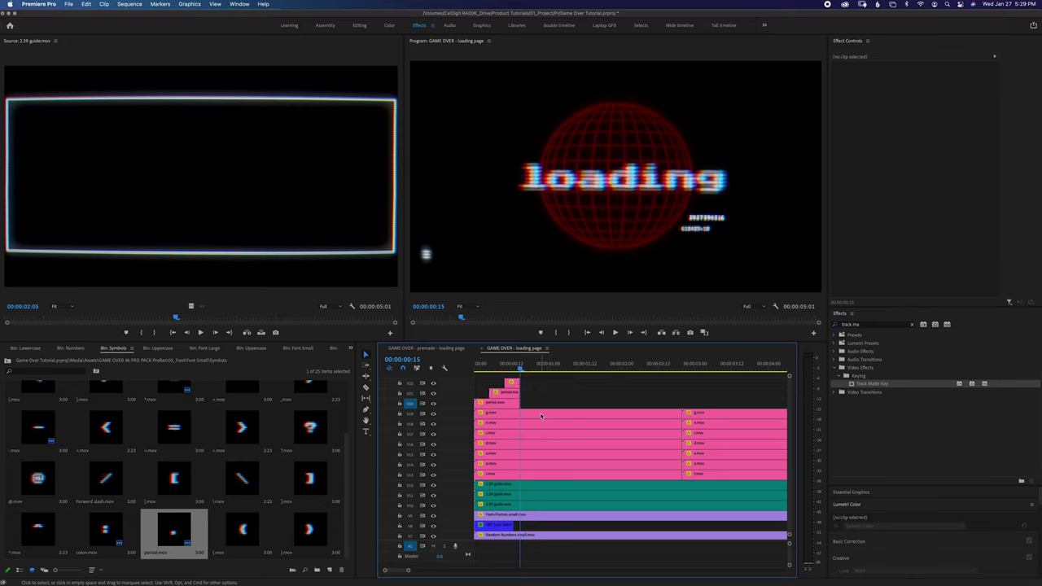
drag(519, 366, 445, 374)
key(space)
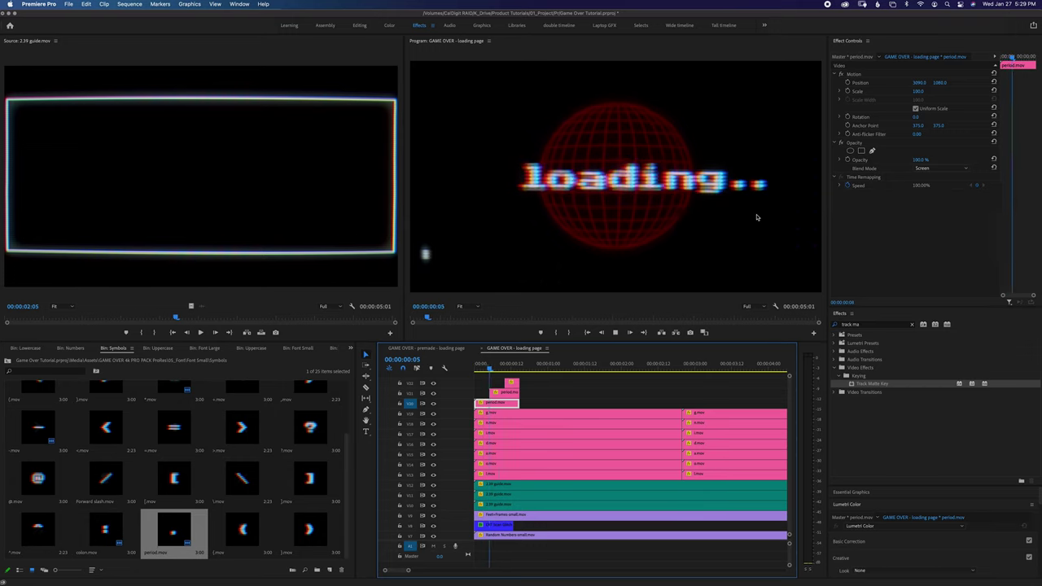
key(space)
key(Home)
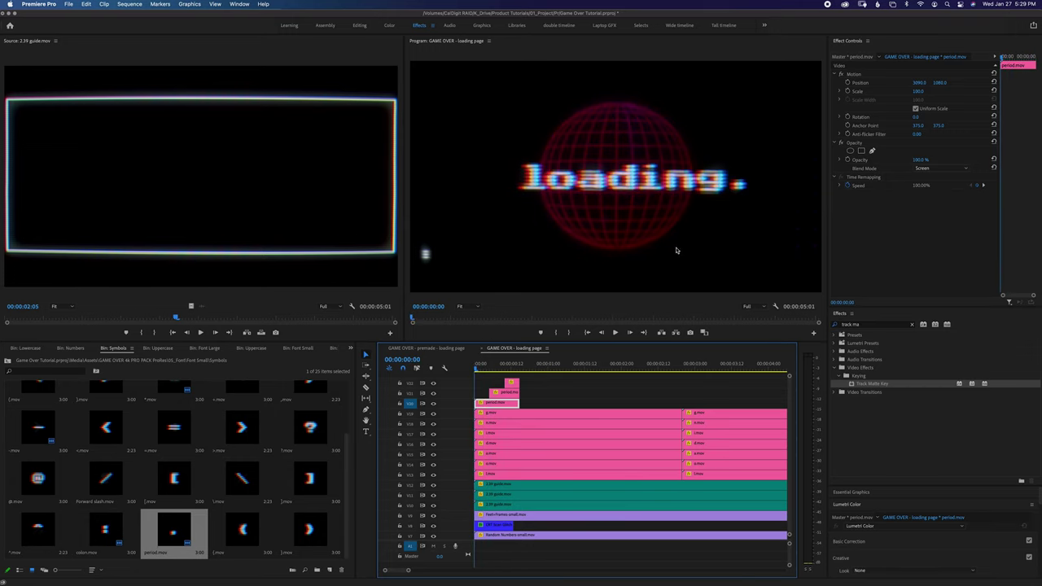
key(space)
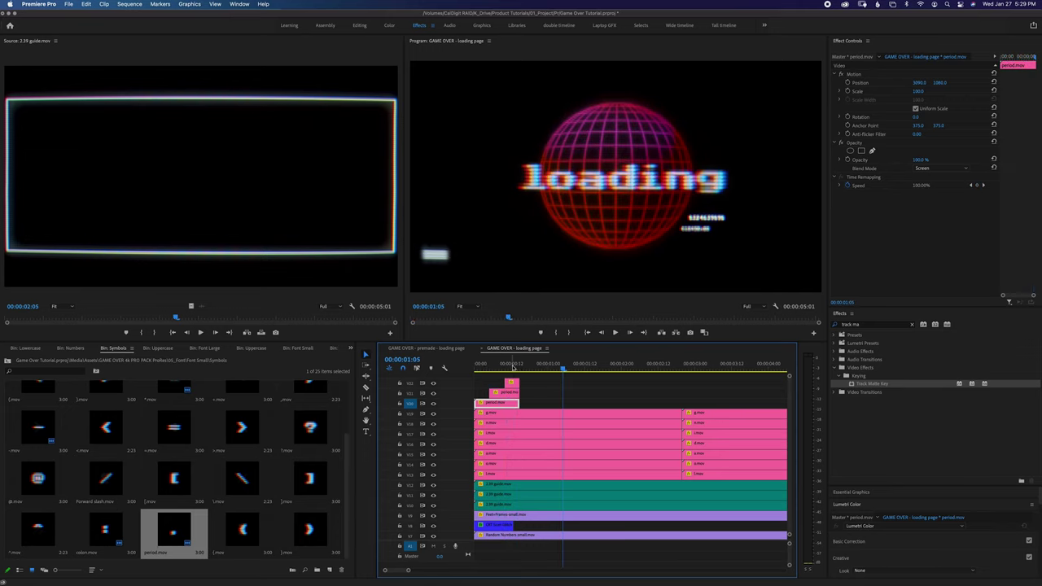
Copy the three staggered period clips and paste them at 00:00:00:20, five frames after the originals end
drag(529, 384, 476, 408)
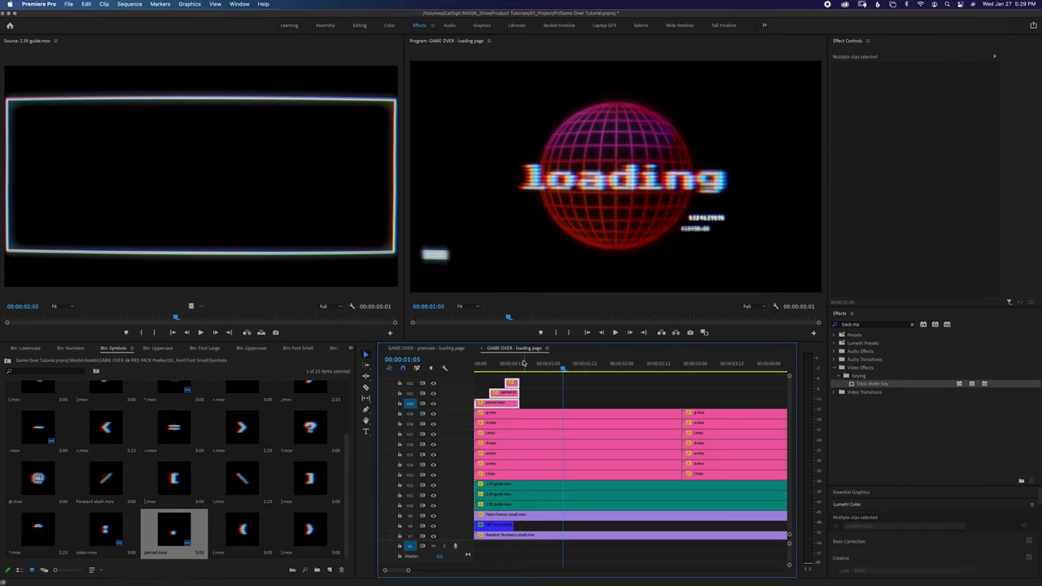
click(521, 370)
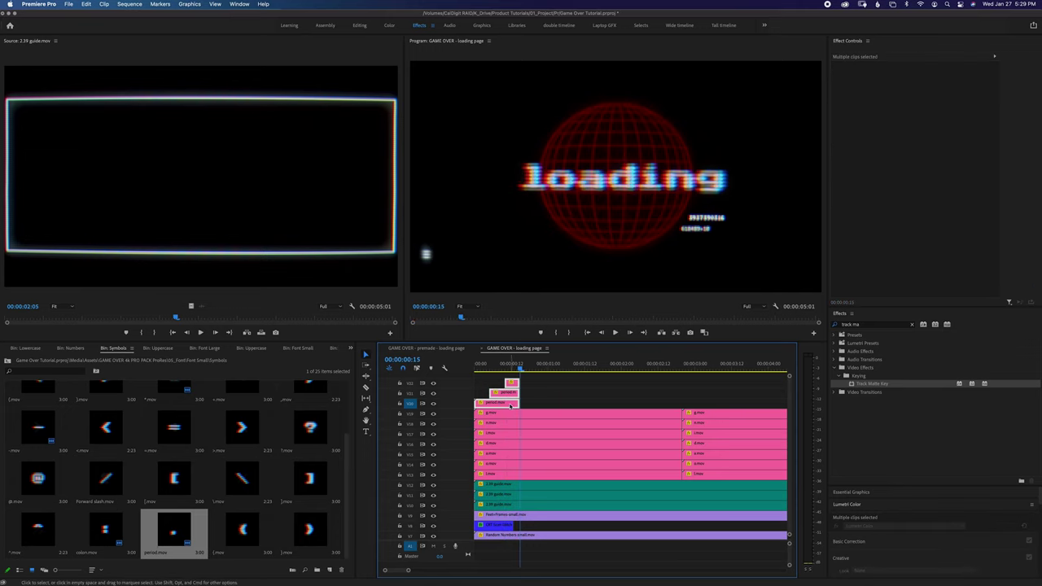
key(Right)
key(Right)
key(Right)
key(Right)
key(Right)
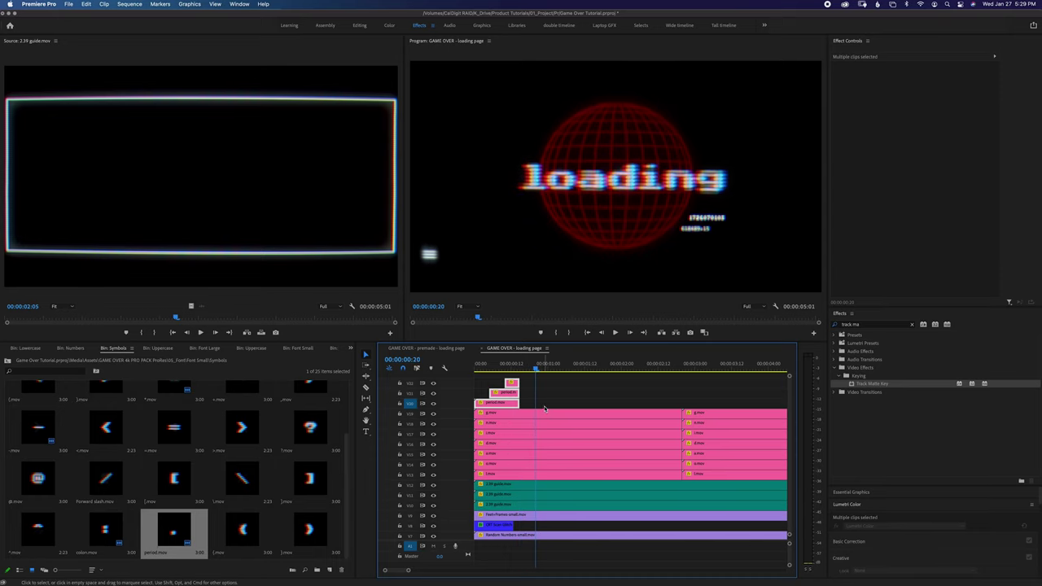
key(super+v)
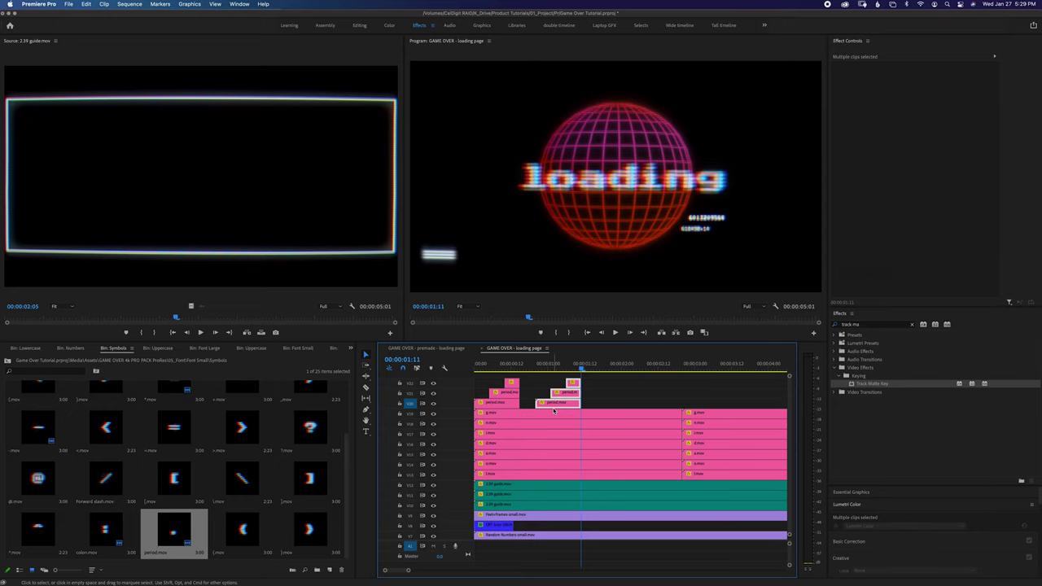
Paste the staggered period clips four more times with gaps of about five frames, starting at 00:00:01:16, up to near the sequence end
key(Right)
key(Right)
key(Right)
key(Right)
key(Right)
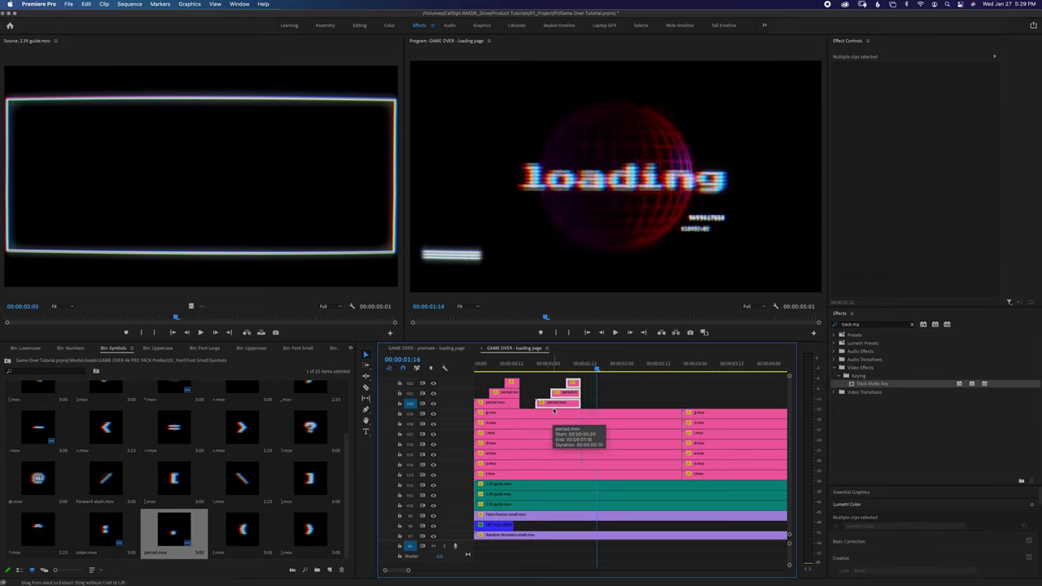
key(super+v)
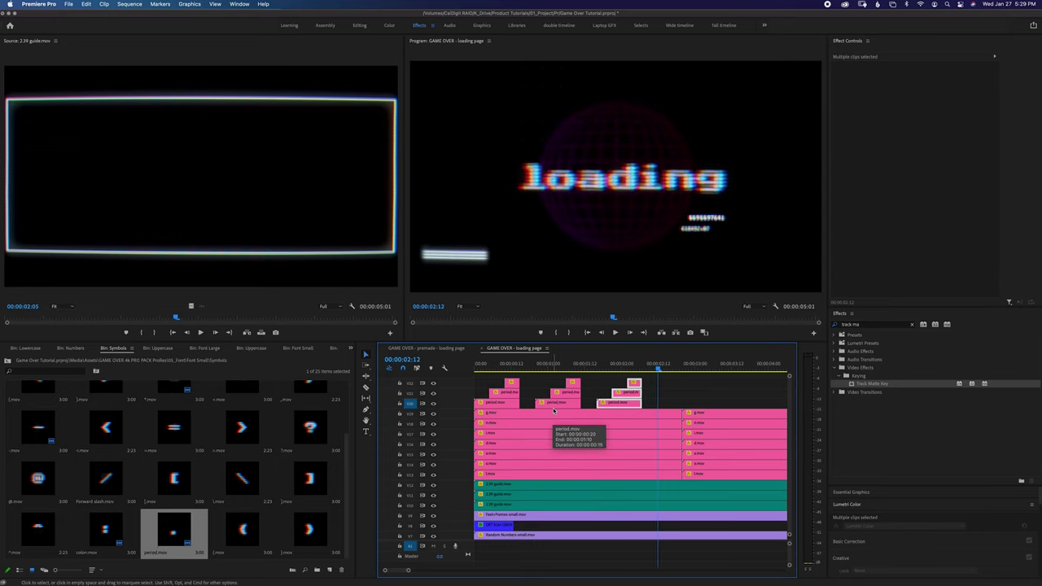
key(super+v)
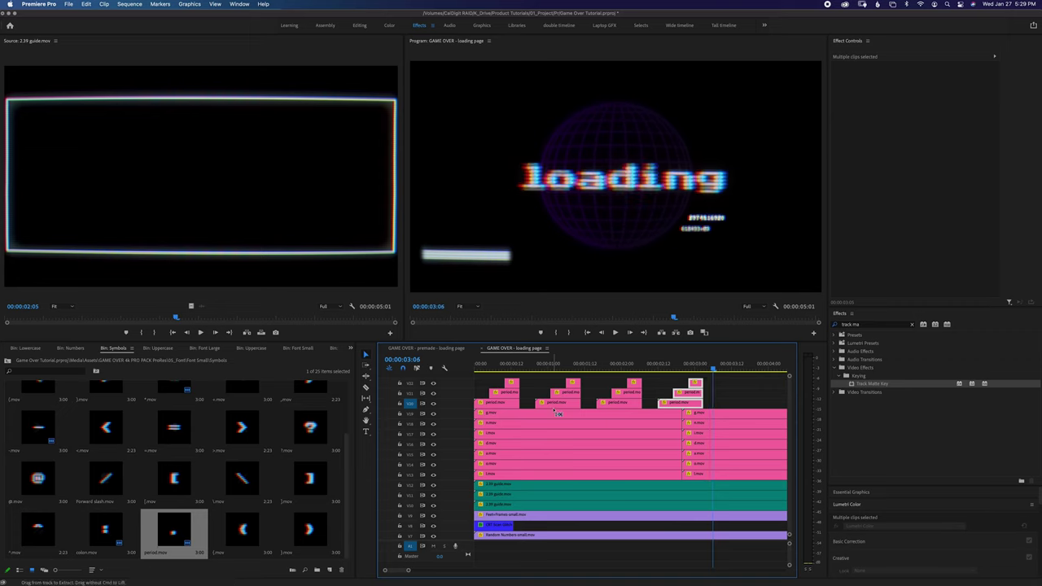
key(super+v)
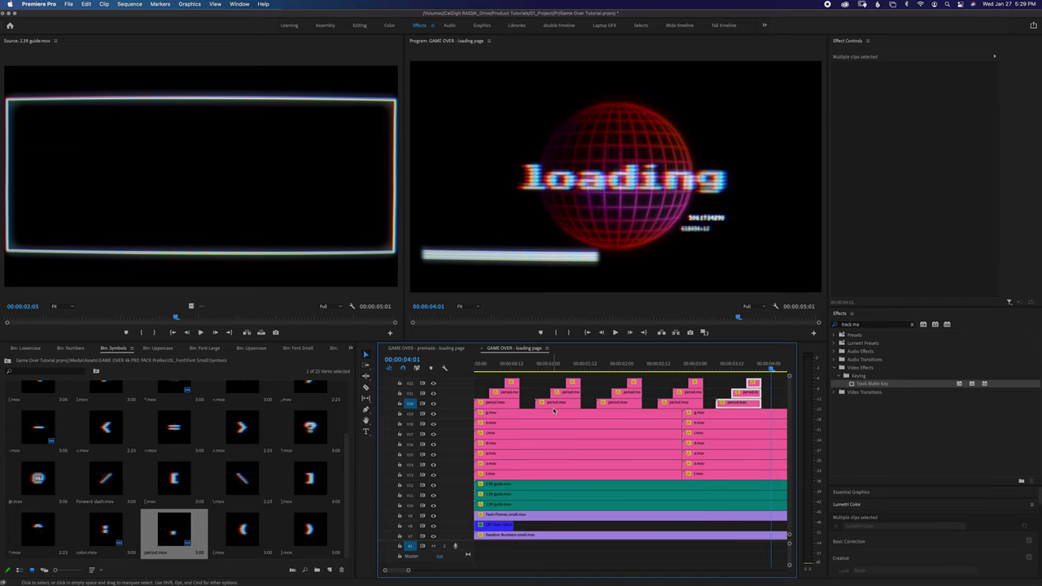
key(super+v)
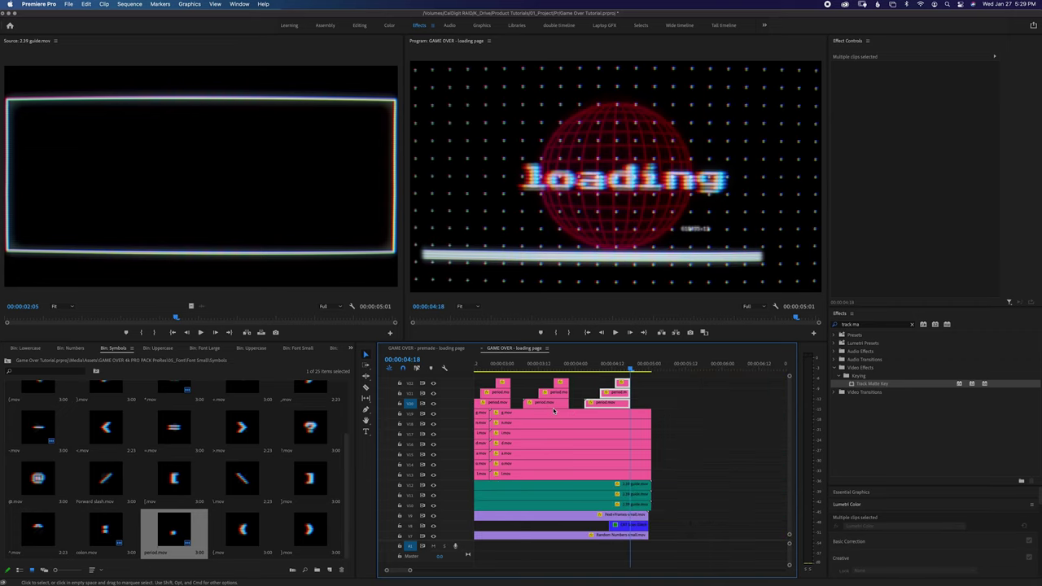
Play back the dots, then nest all the letter and period clips into a sequence named Loading
key(minus)
key(minus)
drag(557, 366, 393, 365)
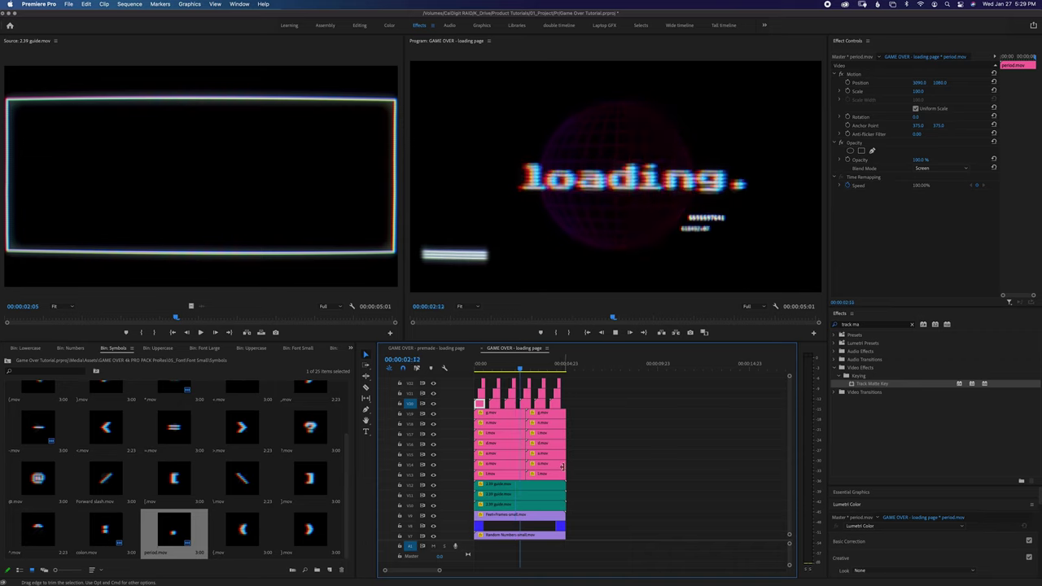
key(space)
drag(590, 383, 488, 475)
right_click(502, 478)
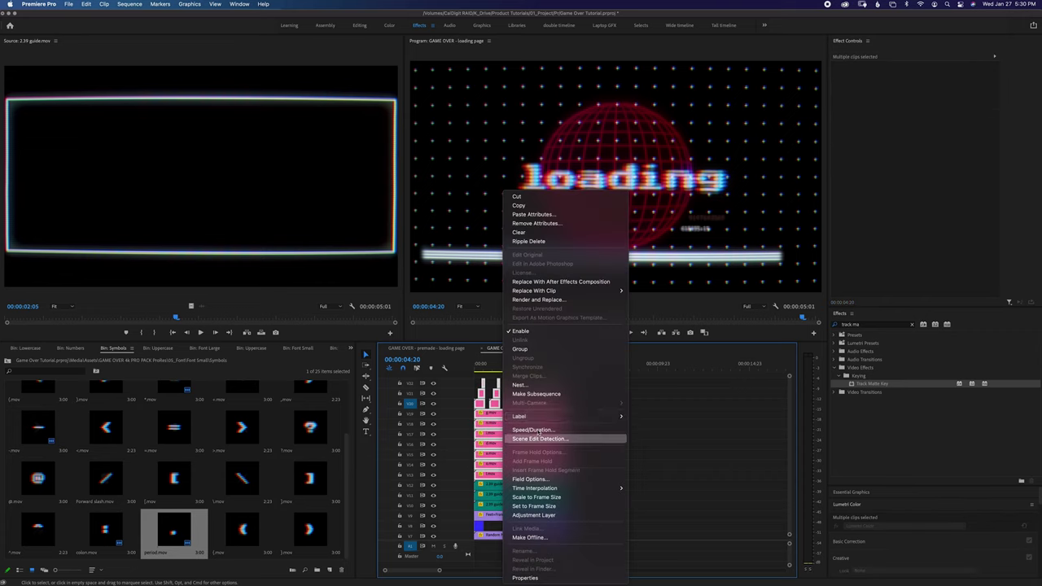
click(529, 386)
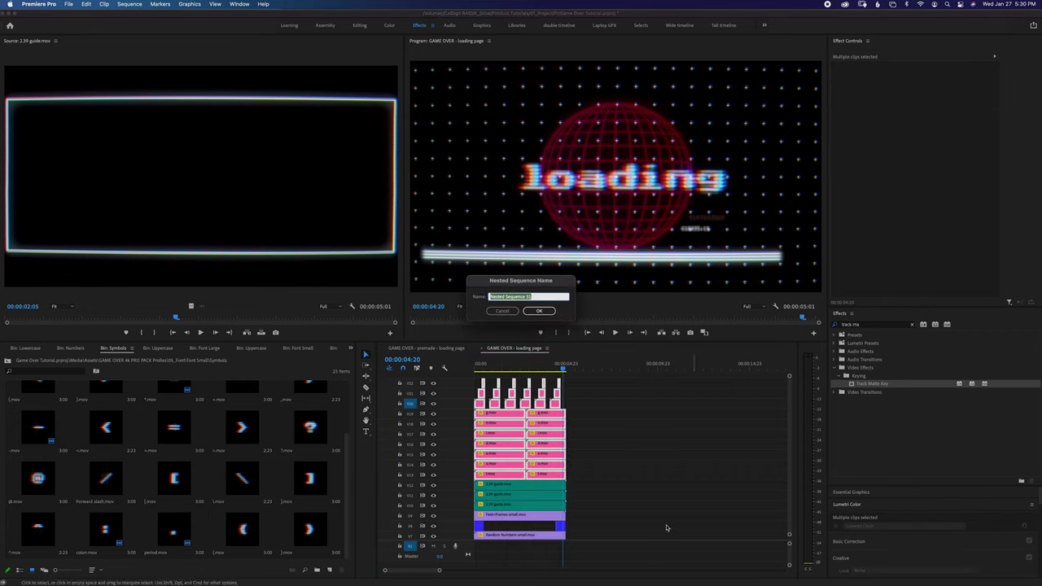
text(Loading)
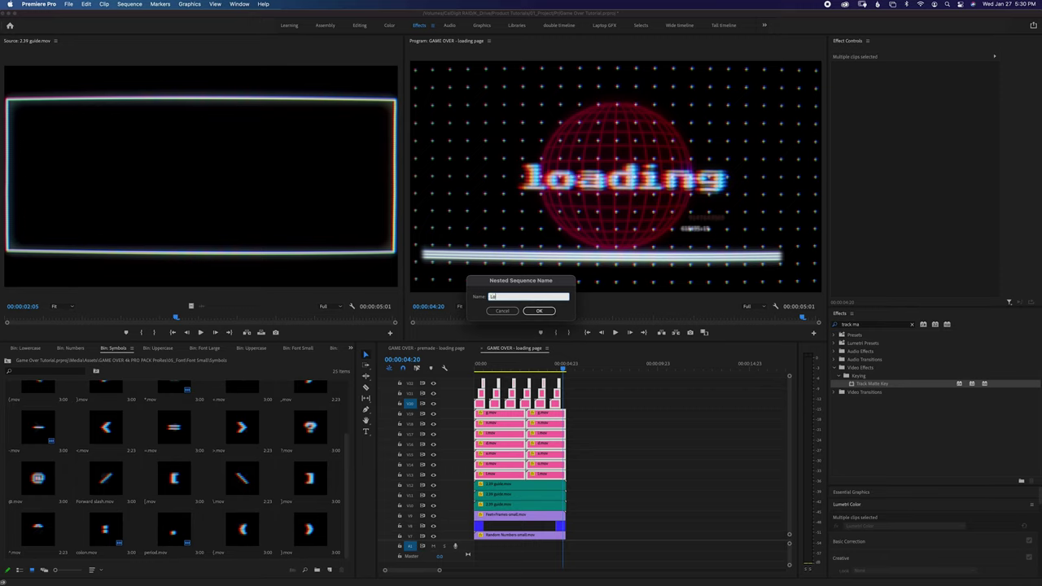
click(539, 310)
At 00:00:01:06, set the blend mode of the nested Loading clip to Screen
click(497, 368)
click(538, 476)
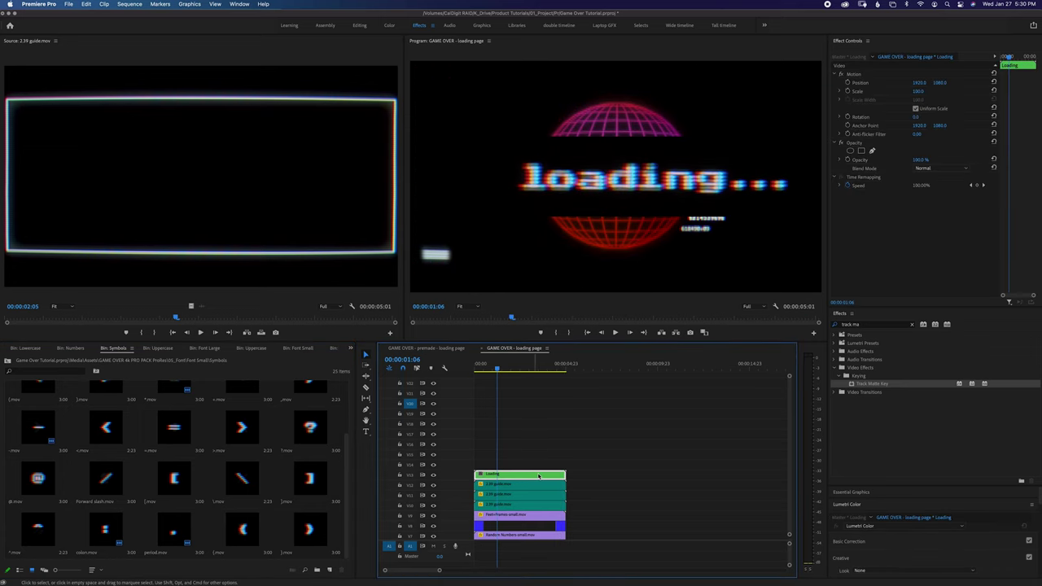
click(941, 168)
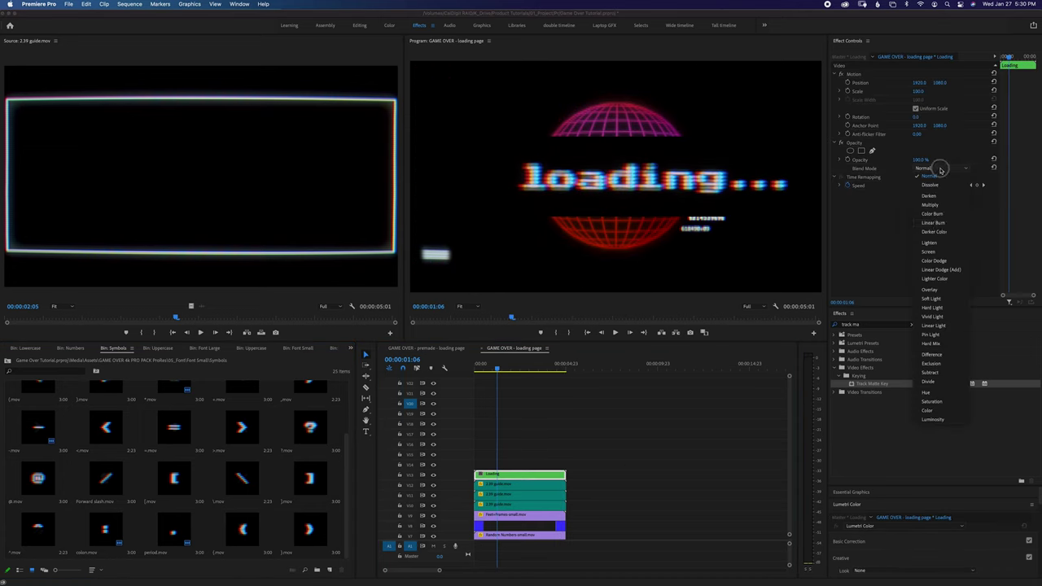
click(940, 246)
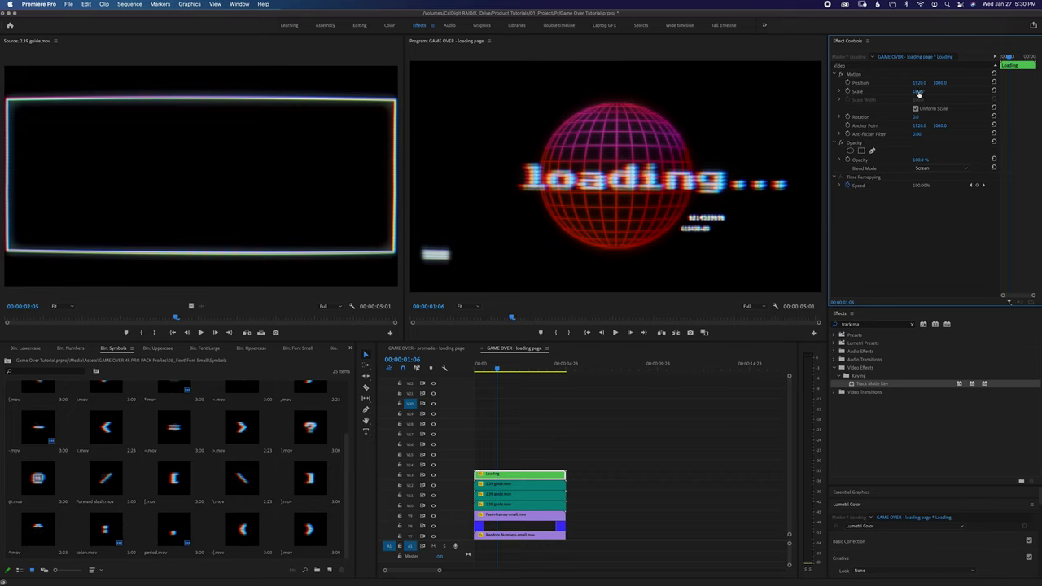
Scale the Loading nest to 50 and move it left to a horizontal position of about 1779, centring it over the sphere
text(50)
key(Return)
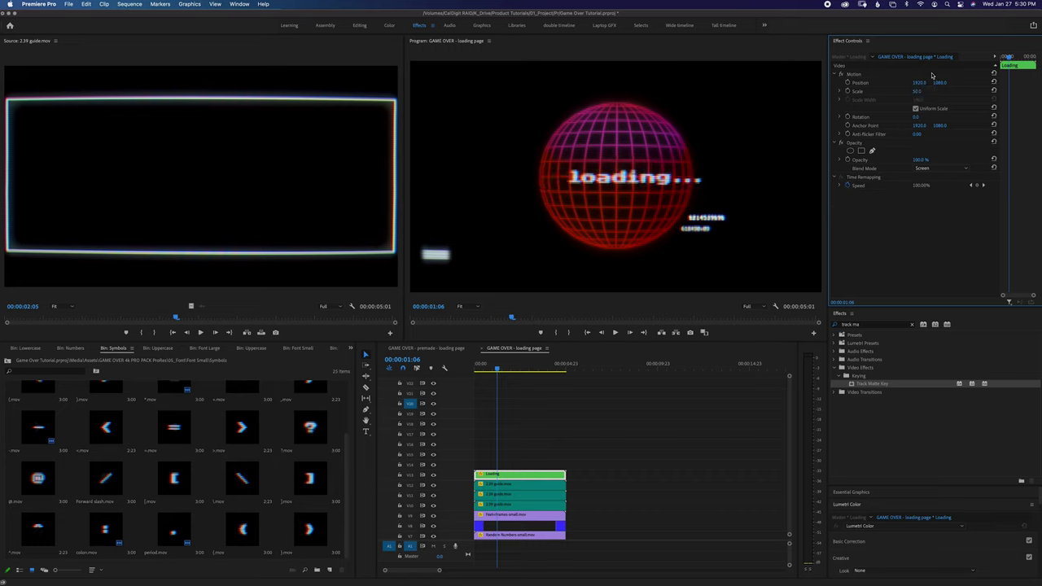
drag(918, 84, 883, 84)
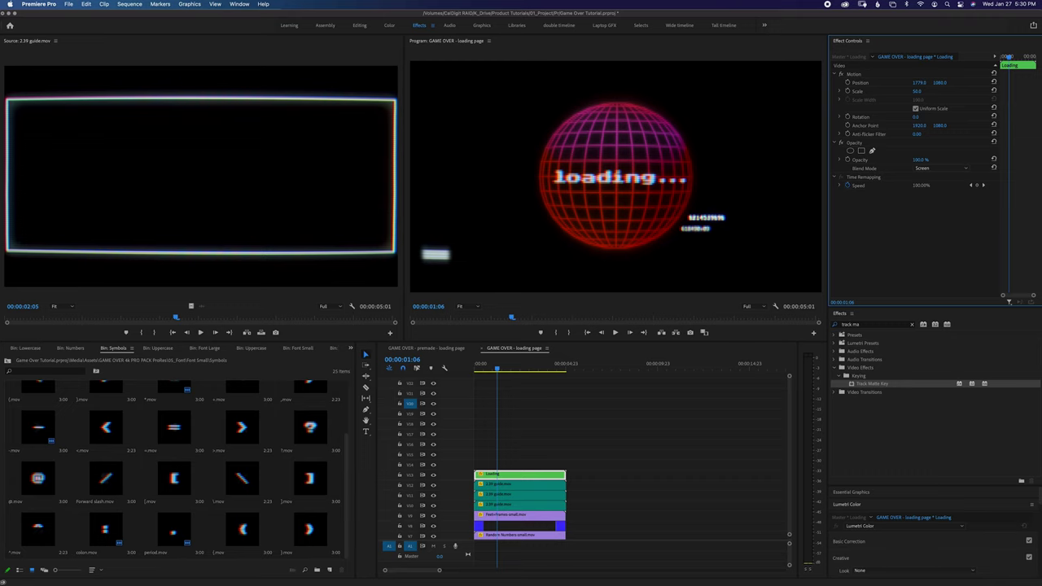
drag(494, 366, 420, 373)
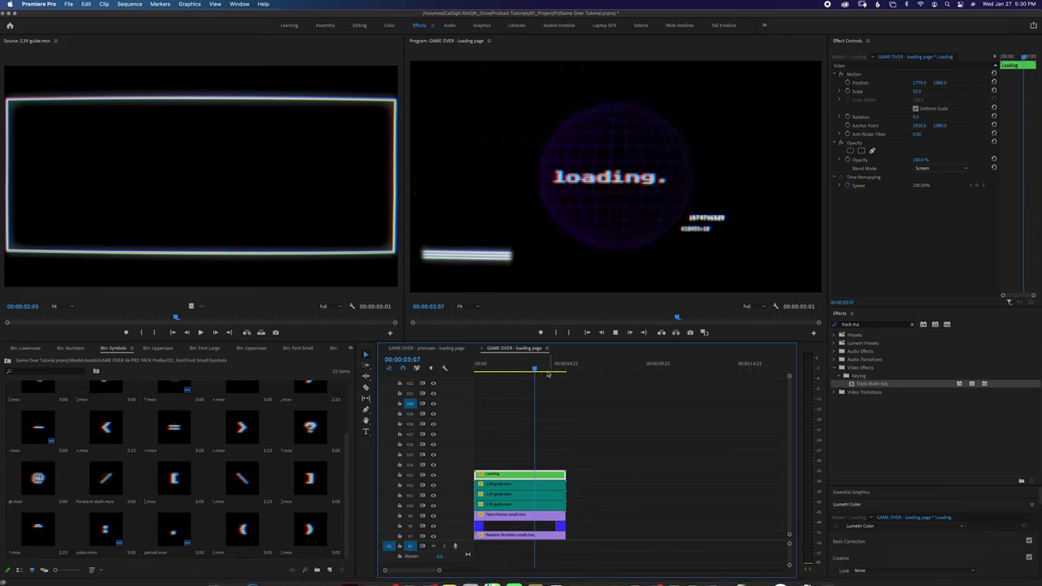
drag(522, 370, 508, 371)
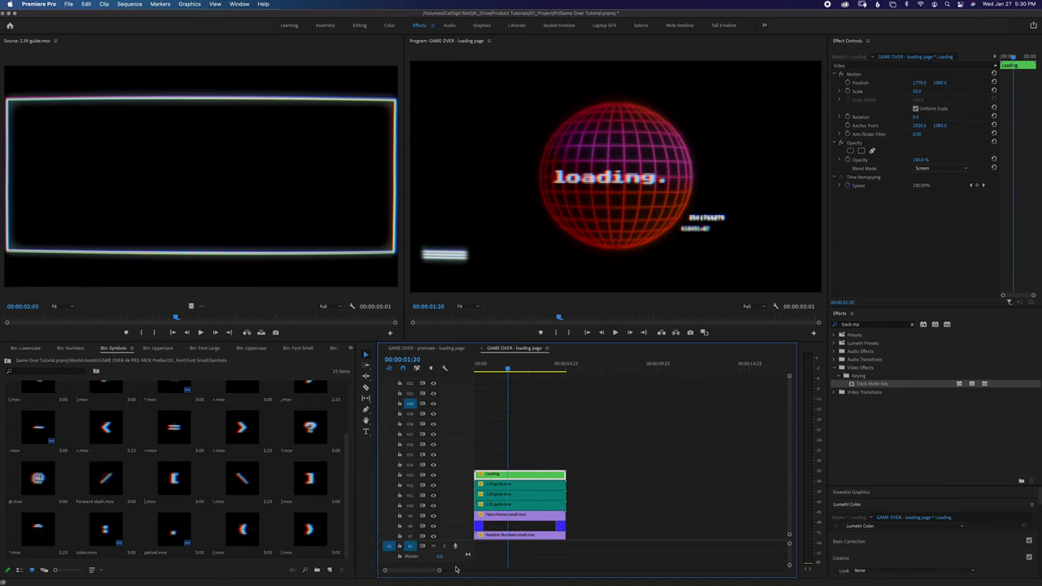
Move the Loading nest up to V14 and place CRT Scan Glitch 2.mov from the 06_Texture bin on V13 at the sequence start
drag(493, 473, 494, 463)
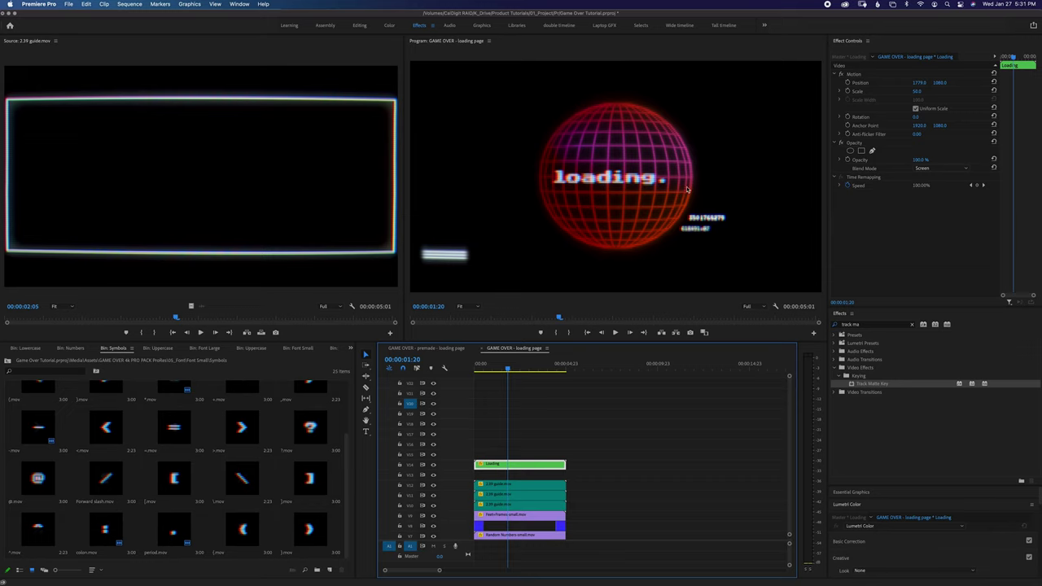
click(350, 347)
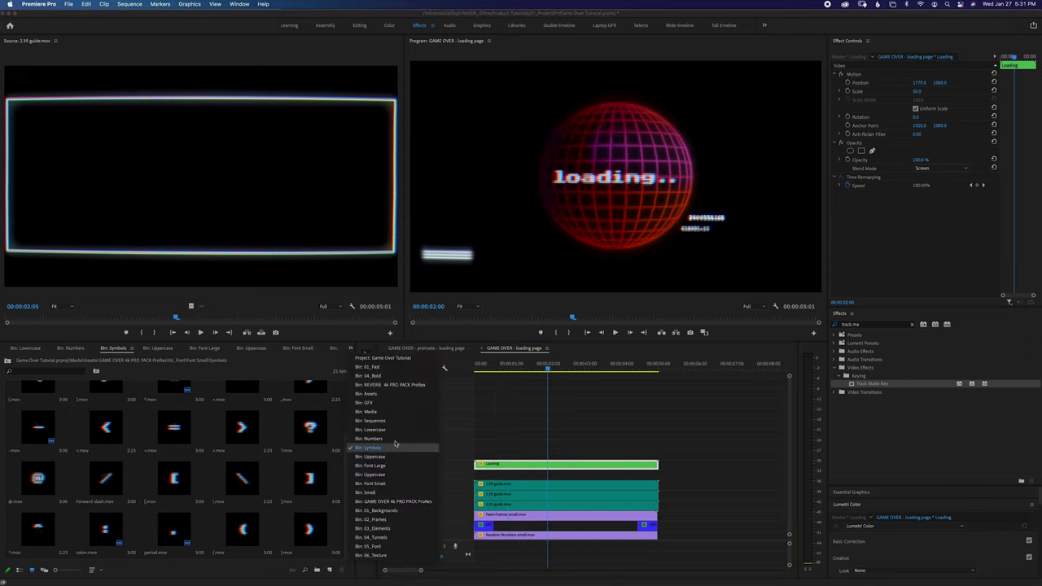
click(369, 555)
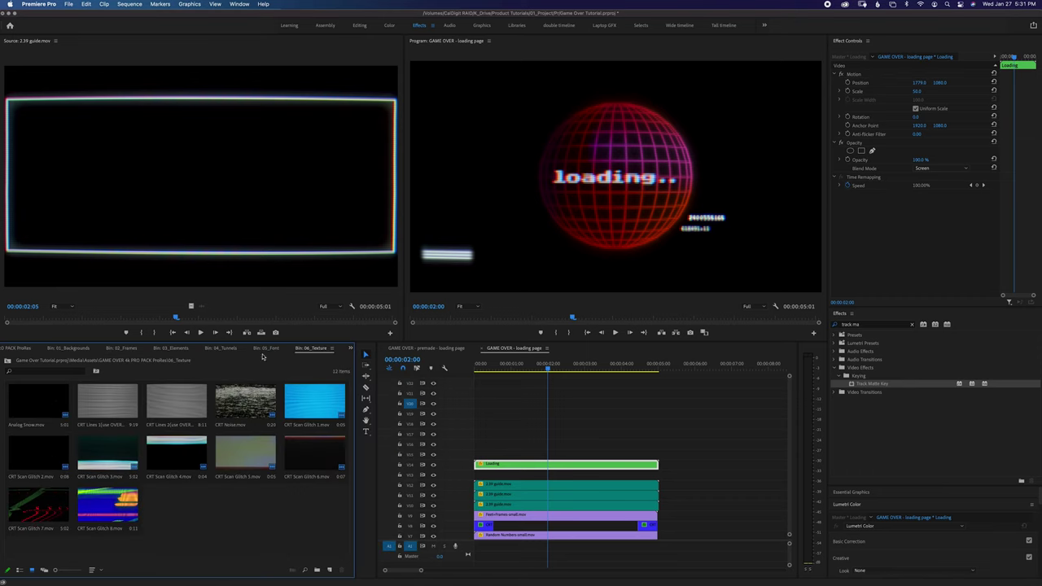
double_click(37, 456)
drag(192, 306, 480, 474)
Apply Track Matte Key to the CRT Scan Glitch 2 clip on V13, using Video 14 as the matte and Matte Luma compositing
click(486, 371)
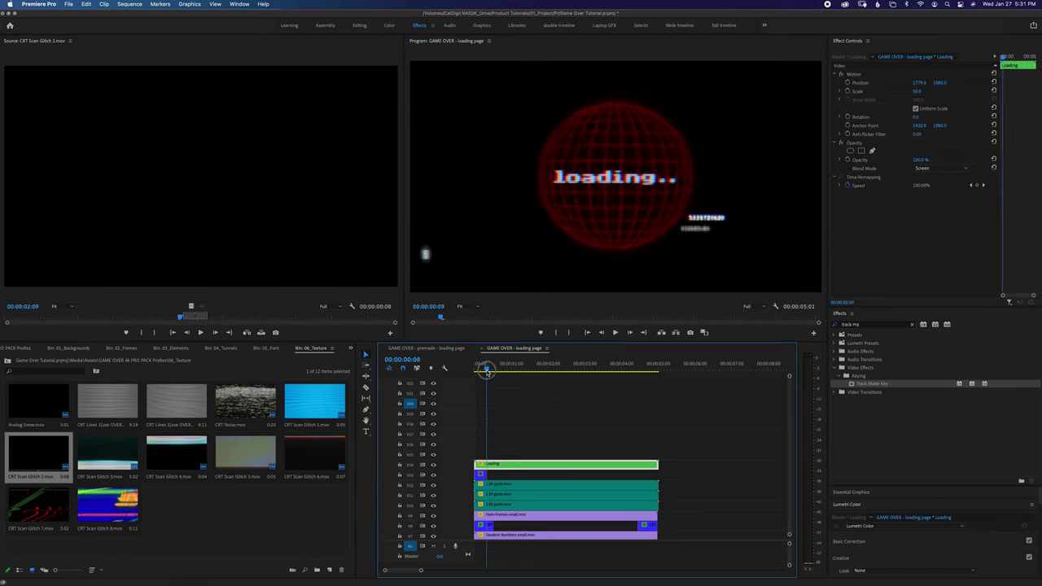
drag(486, 371, 481, 371)
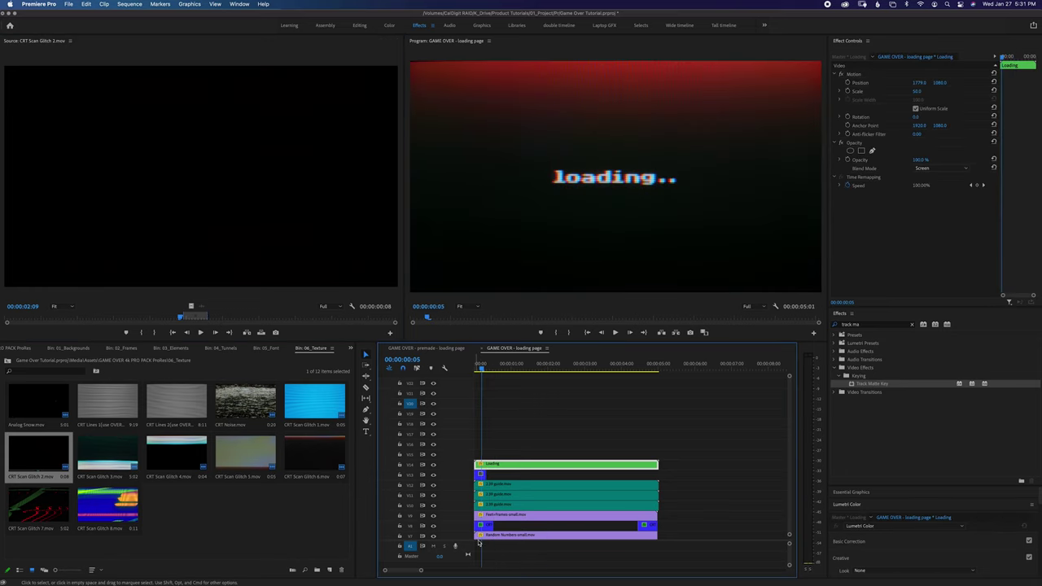
key(=)
key(=)
click(508, 474)
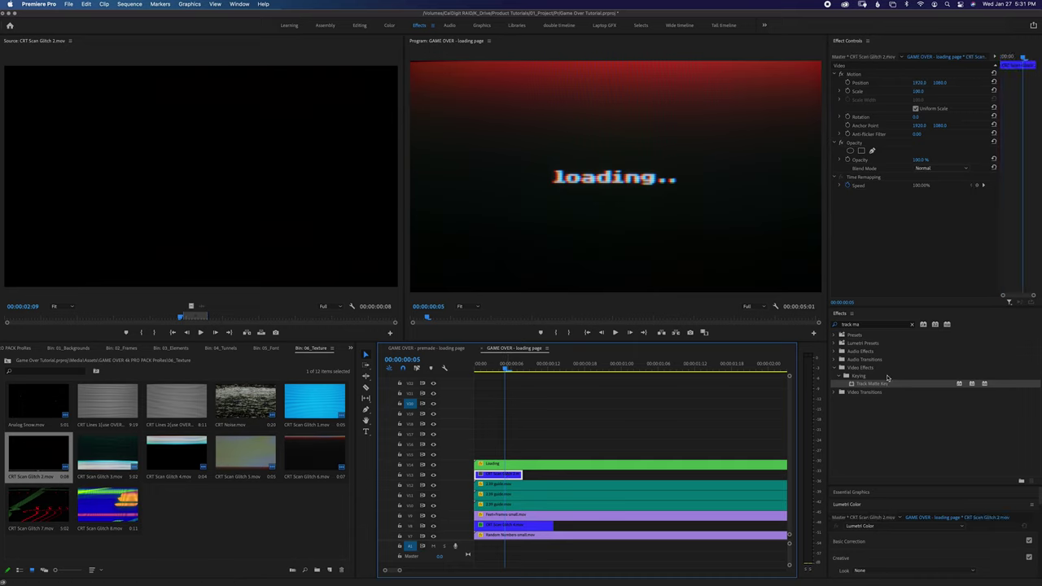
drag(879, 385, 499, 475)
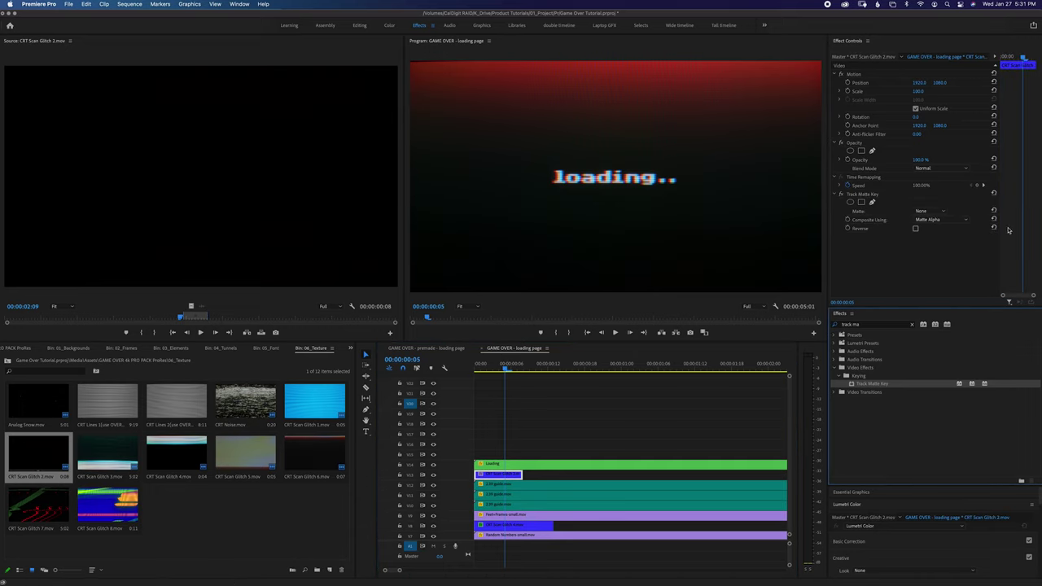
click(932, 211)
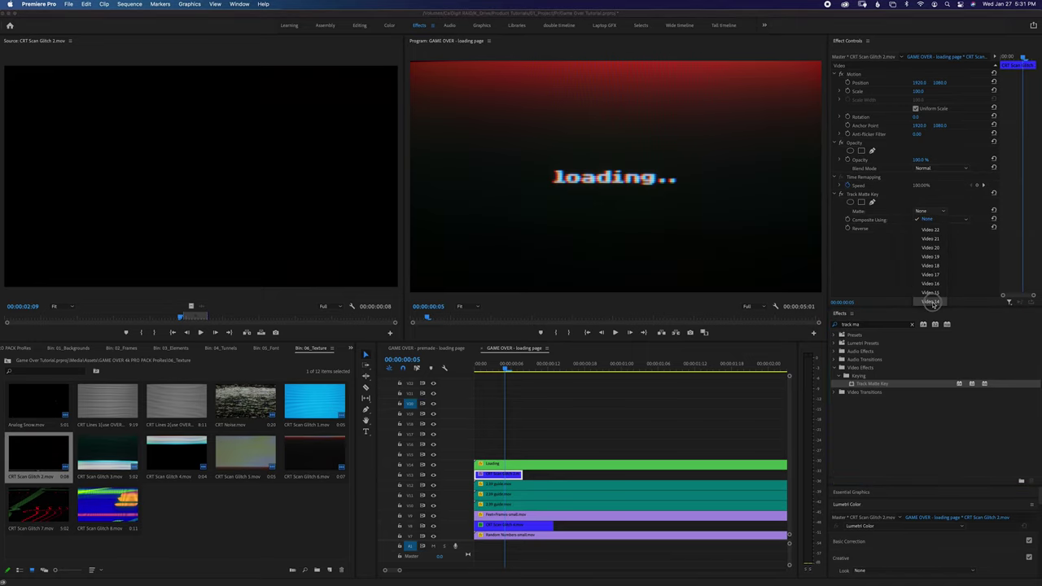
click(933, 302)
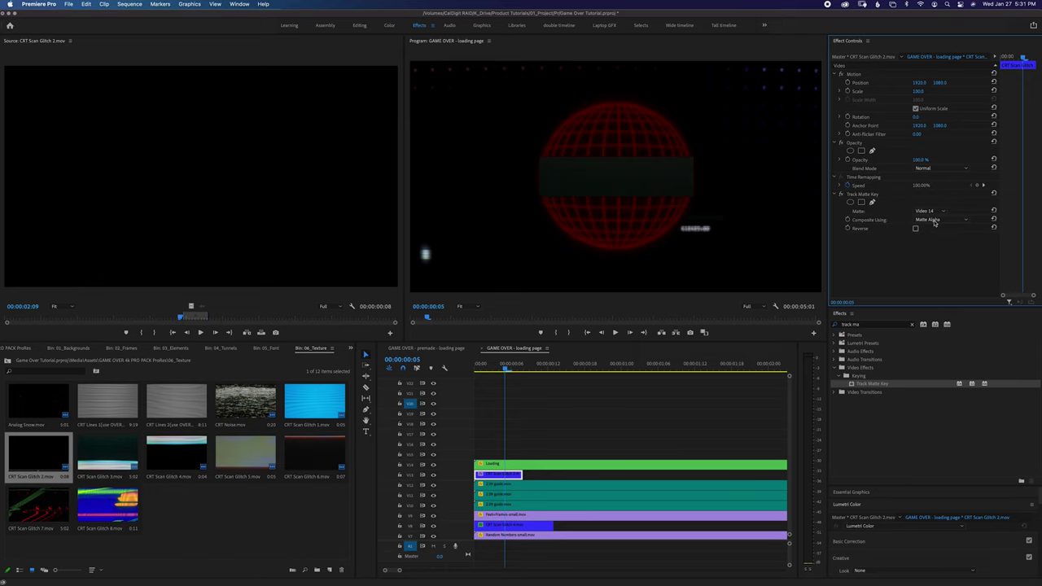
click(933, 221)
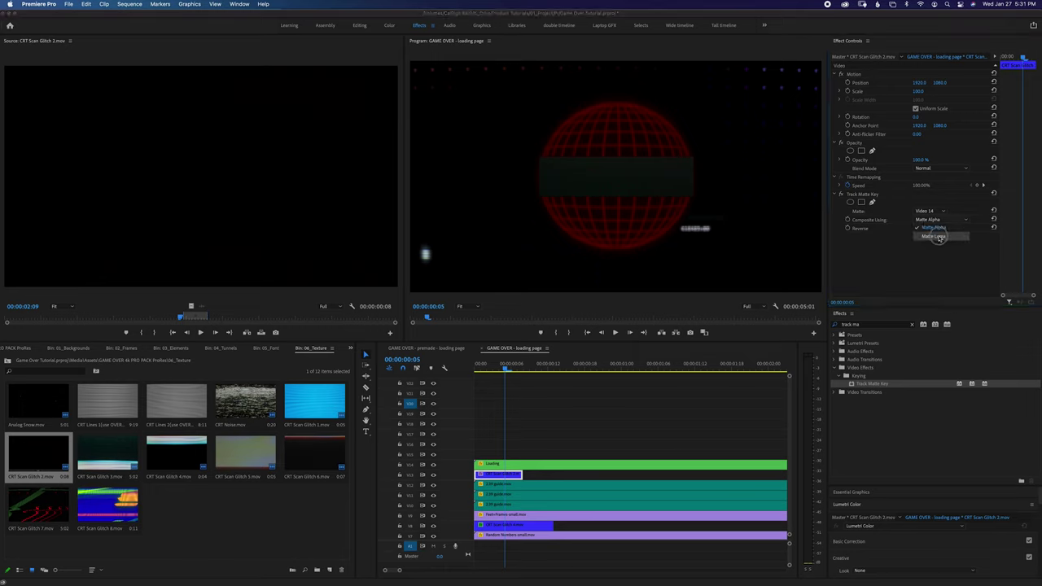
Set the blend mode of the CRT Scan Glitch 2 clip on V13 to Screen and play back the opening frames
click(940, 167)
click(936, 248)
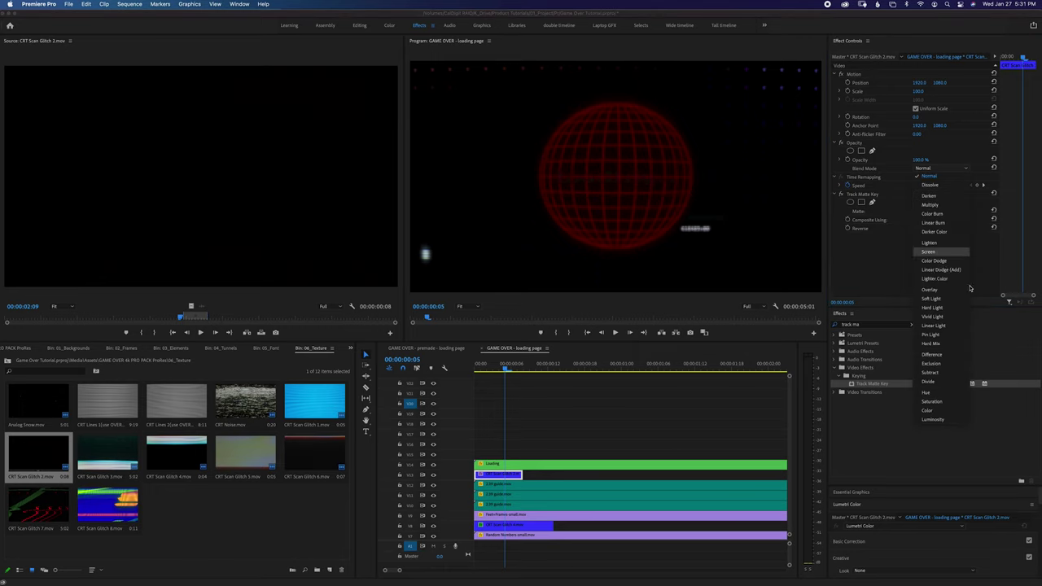
drag(505, 367, 480, 368)
key(space)
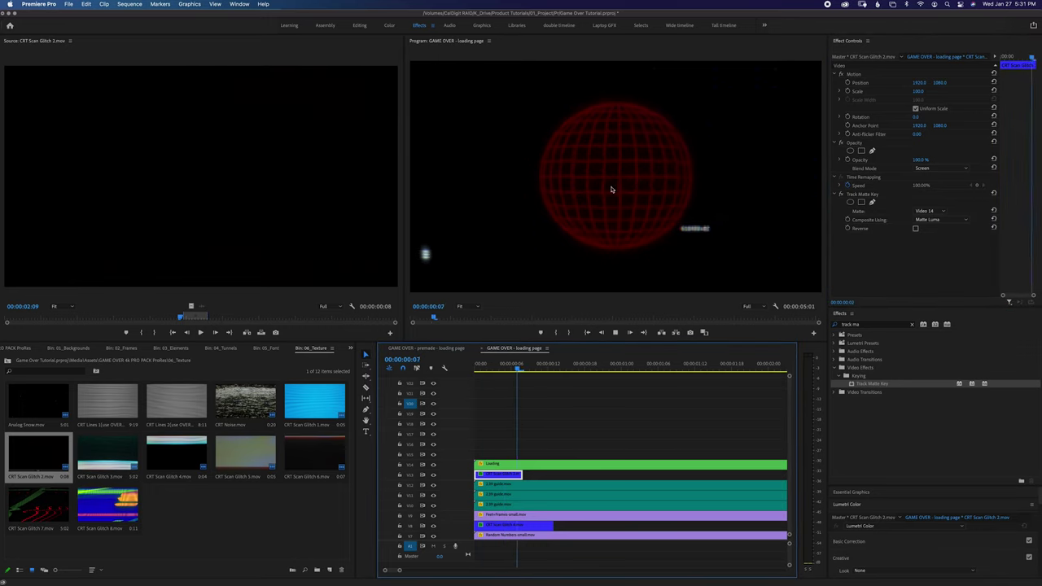
Try extending the CRT Scan Glitch 2 clip on V13 to about 00:00:00:14 and play it back
drag(521, 475, 559, 477)
drag(519, 367, 458, 404)
key(space)
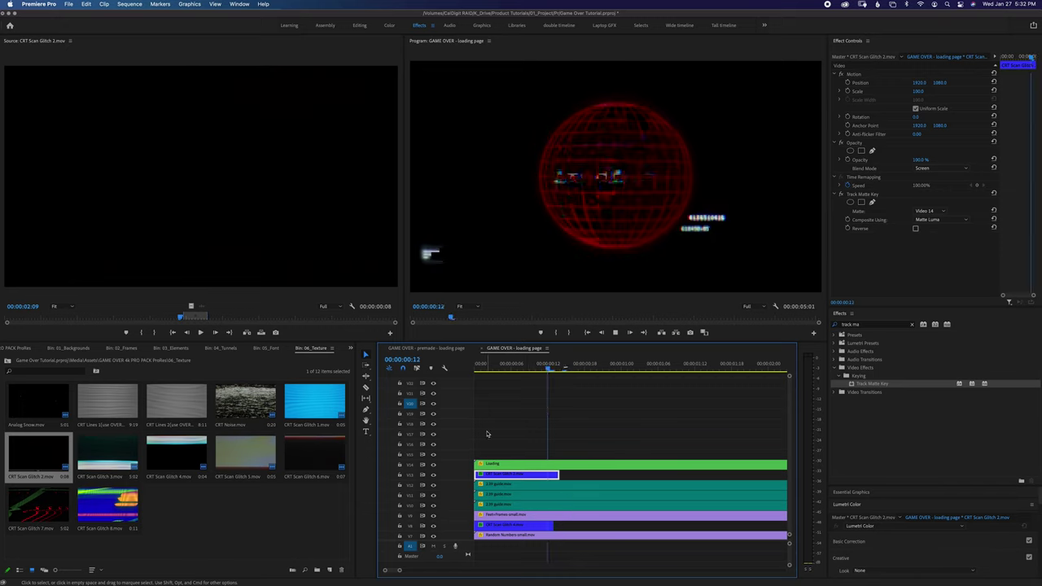
key(space)
drag(559, 475, 525, 477)
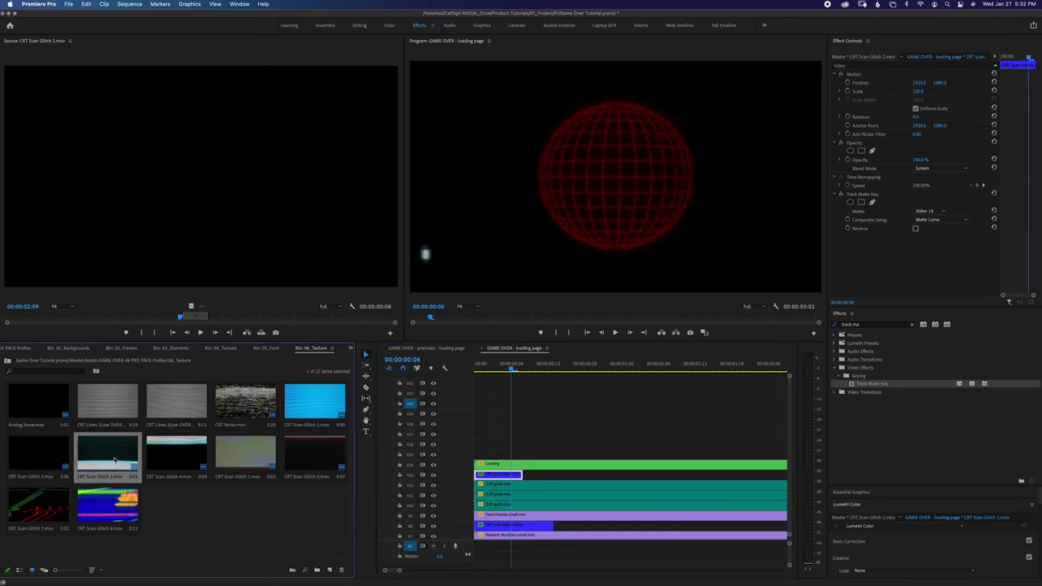
Place a section of CRT Scan Glitch 3.mov ending at 00:00:03:00 right after CRT Scan Glitch 2 on V13, trimming it to about 00:00:00:14
double_click(122, 463)
key(space)
key(space)
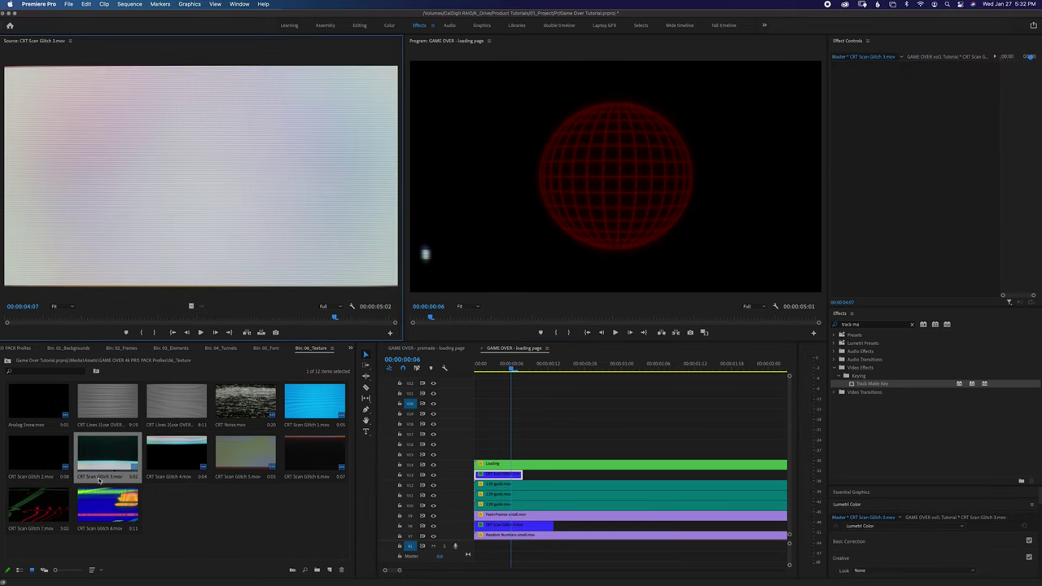
drag(190, 306, 211, 274)
click(193, 319)
key(space)
key(o)
drag(191, 303, 529, 478)
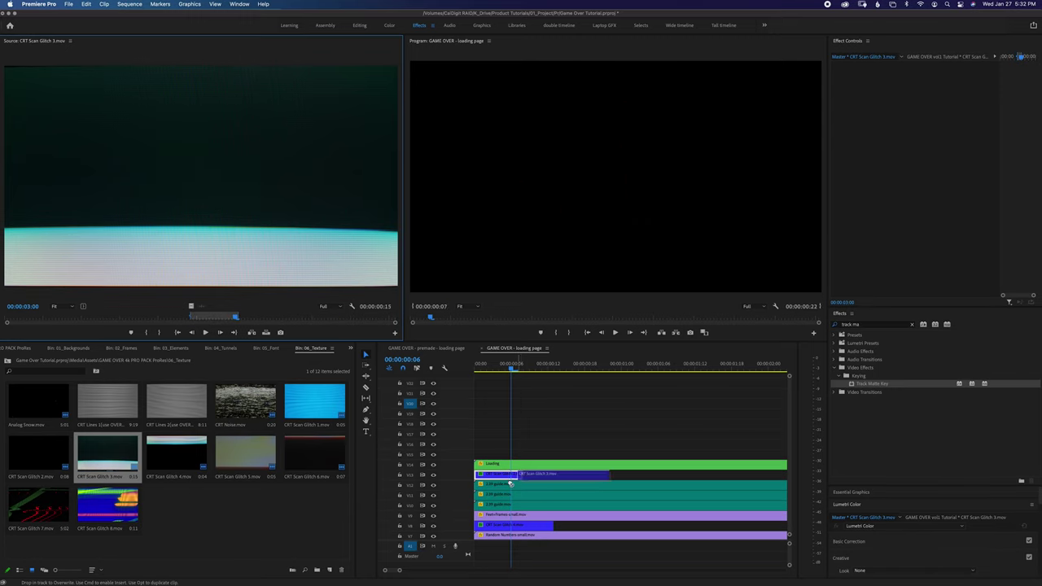
drag(606, 475, 558, 475)
Copy the Track Matte Key from CRT Scan Glitch 2 to CRT Scan Glitch 3, set the latter's blend mode to Screen and play back
click(496, 474)
click(857, 196)
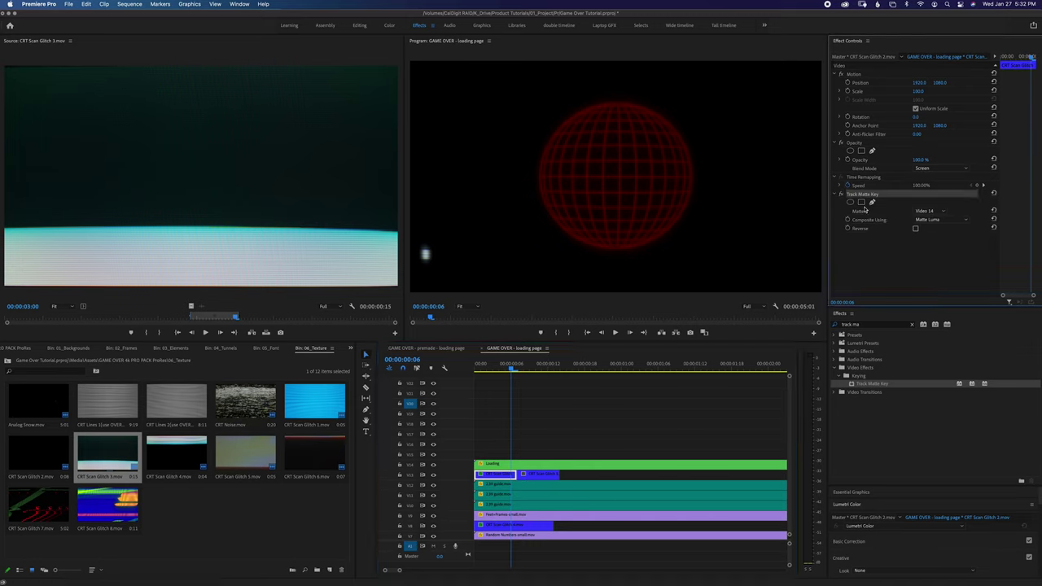
click(529, 375)
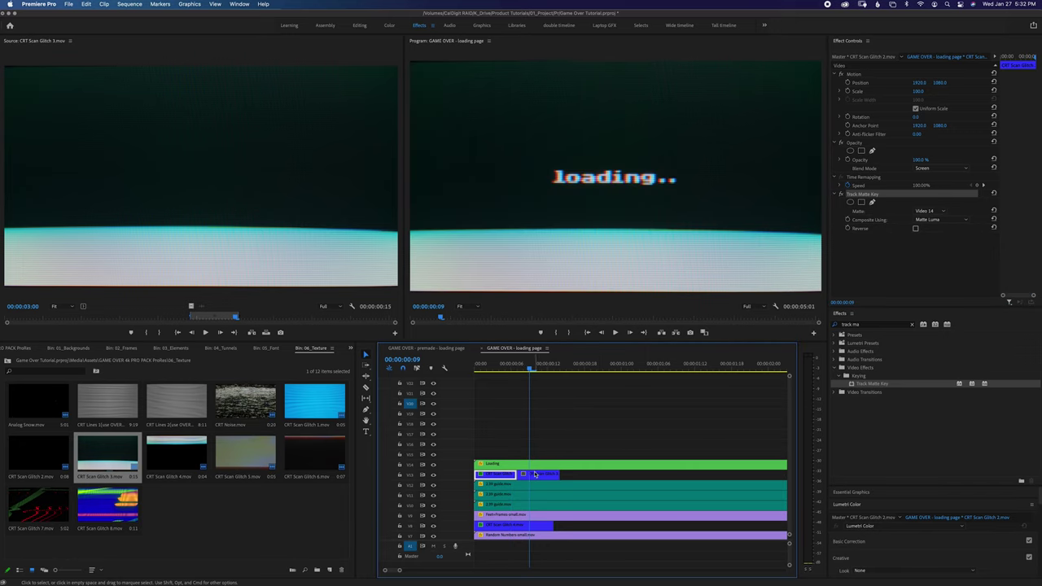
click(535, 475)
key(ctrl+v)
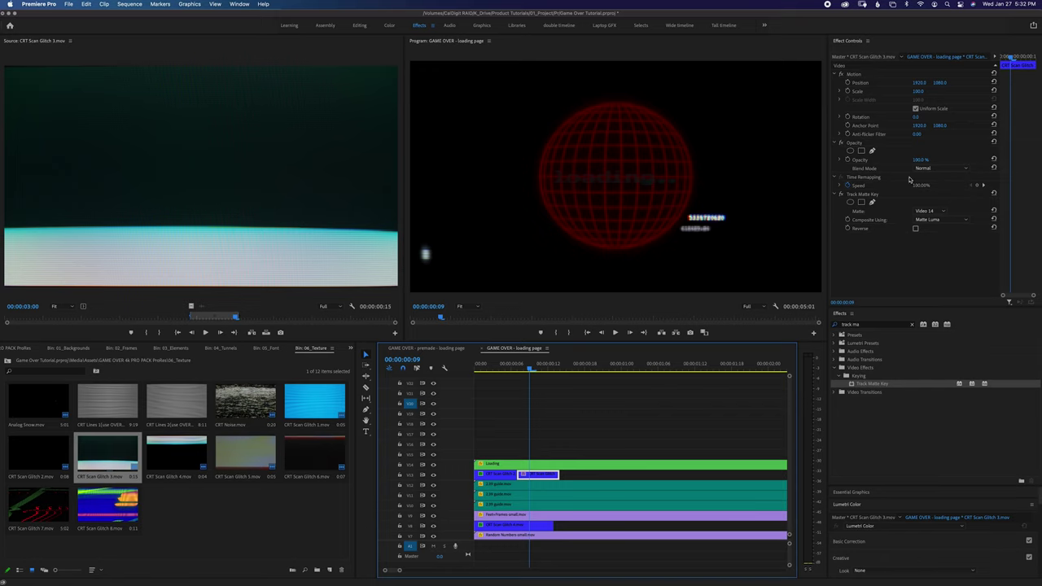
click(941, 169)
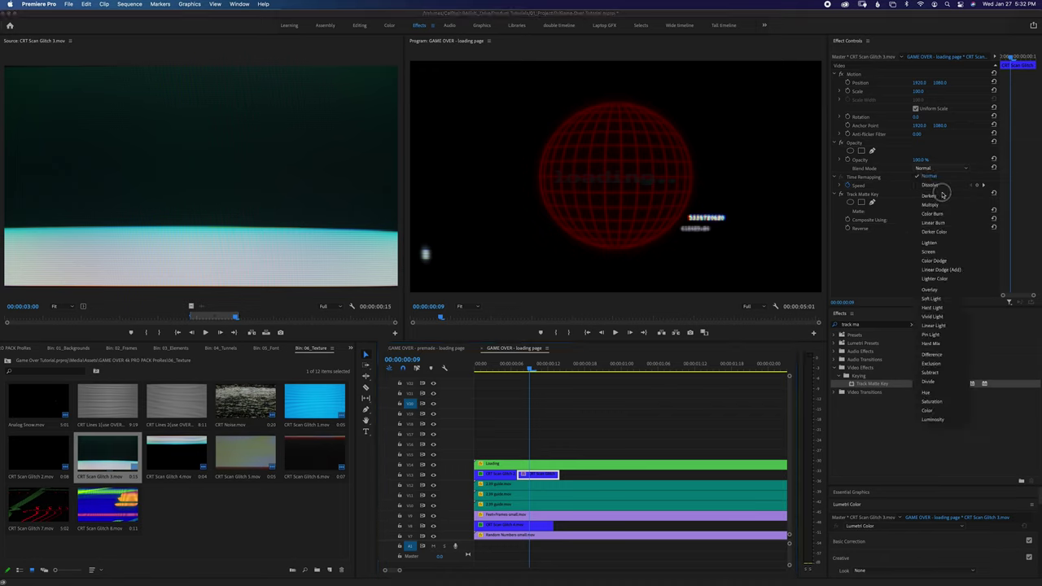
click(936, 248)
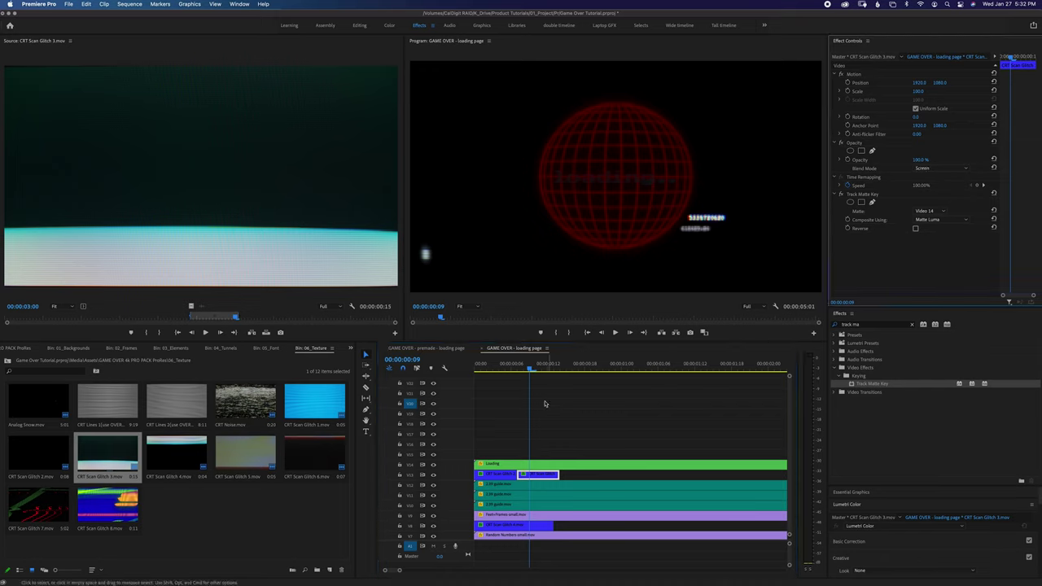
drag(533, 366, 474, 376)
key(space)
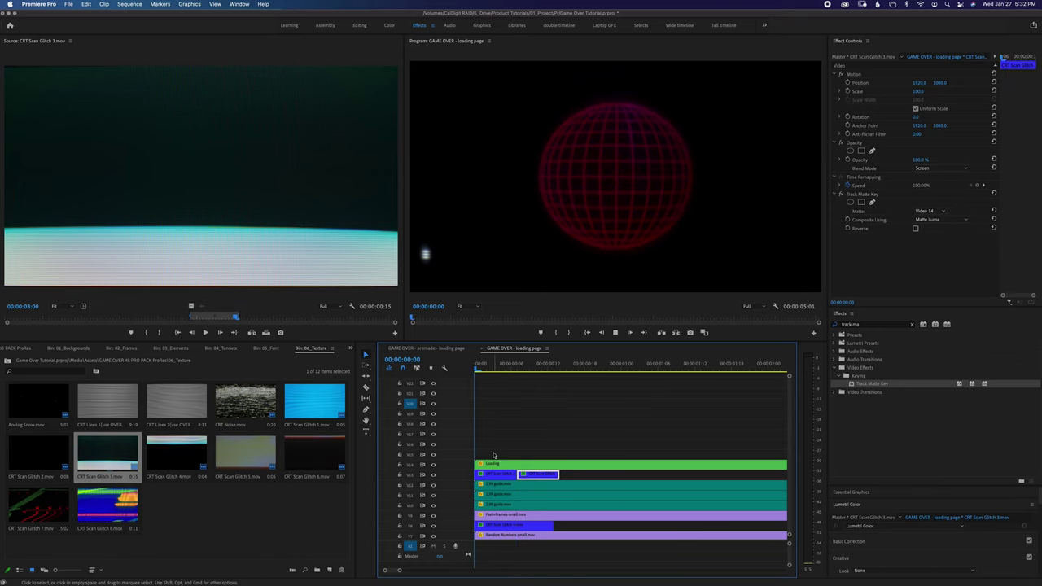
drag(551, 368, 415, 384)
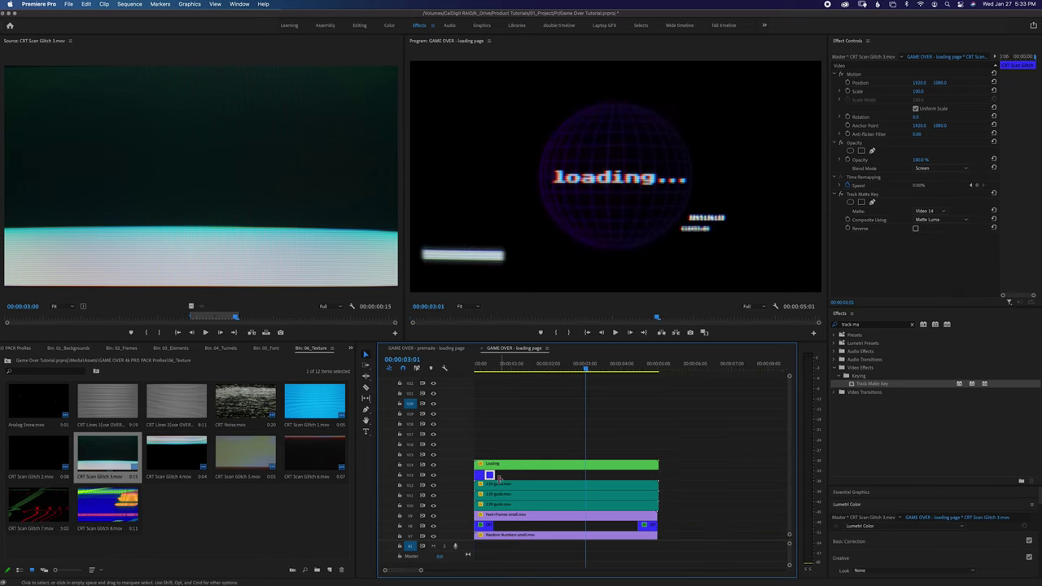
Paste a copy of the matted CRT Scan Glitch 3 clip on V13 near the sequence end and trim it to about 00:00:05:00
drag(615, 363, 652, 359)
key(=)
key(=)
key(=)
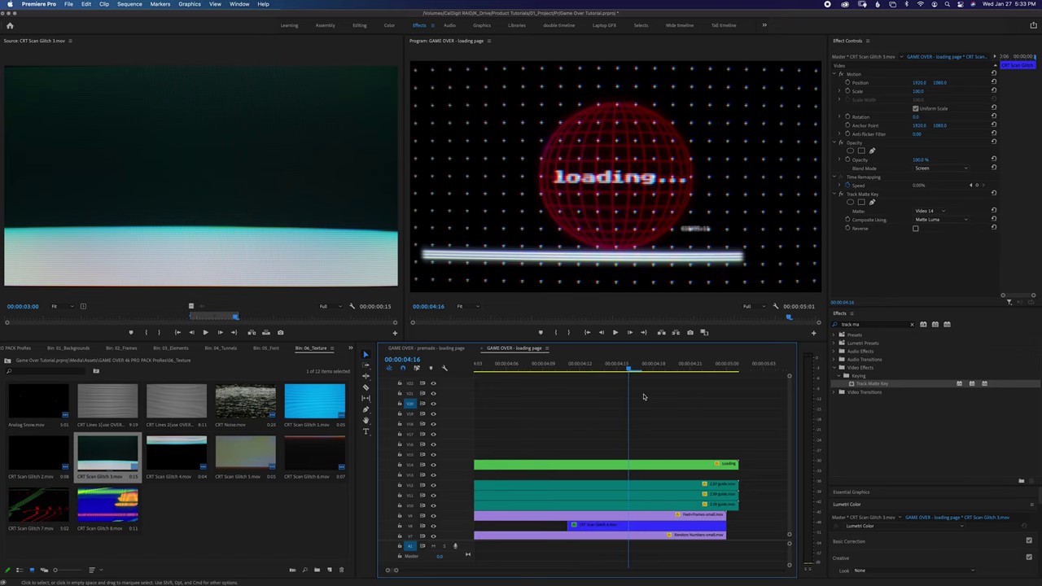
click(677, 364)
click(410, 474)
key(super+v)
drag(753, 475, 729, 476)
Play back the glitch at the sequence end and review the complete timeline
click(694, 366)
key(space)
key(space)
key(-)
key(-)
key(-)
key(-)
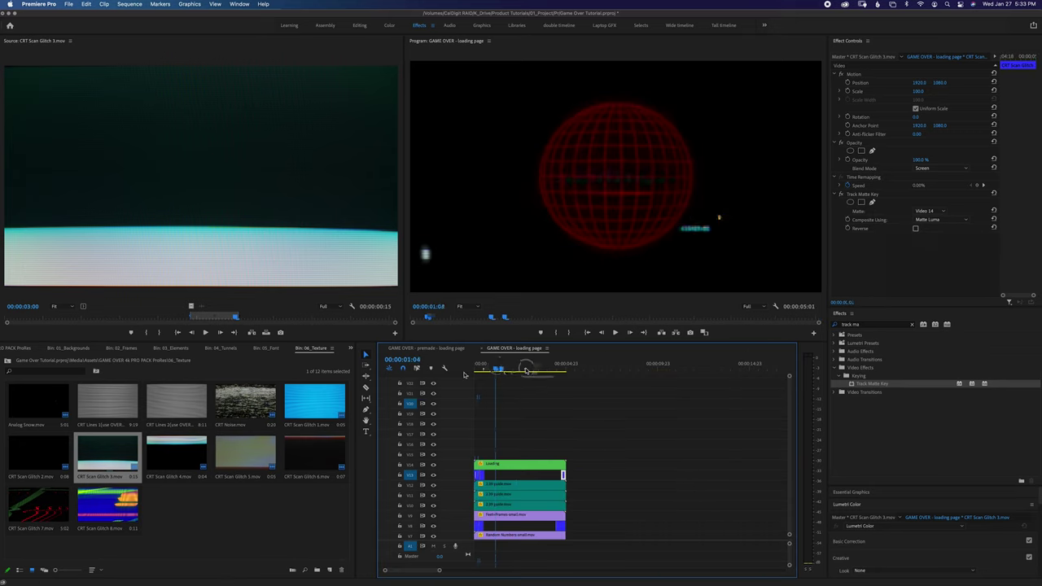
click(533, 505)
Place Analog Snow.mov on V16 from the sequence start, set its blend mode to Screen and play back the sequence
click(520, 364)
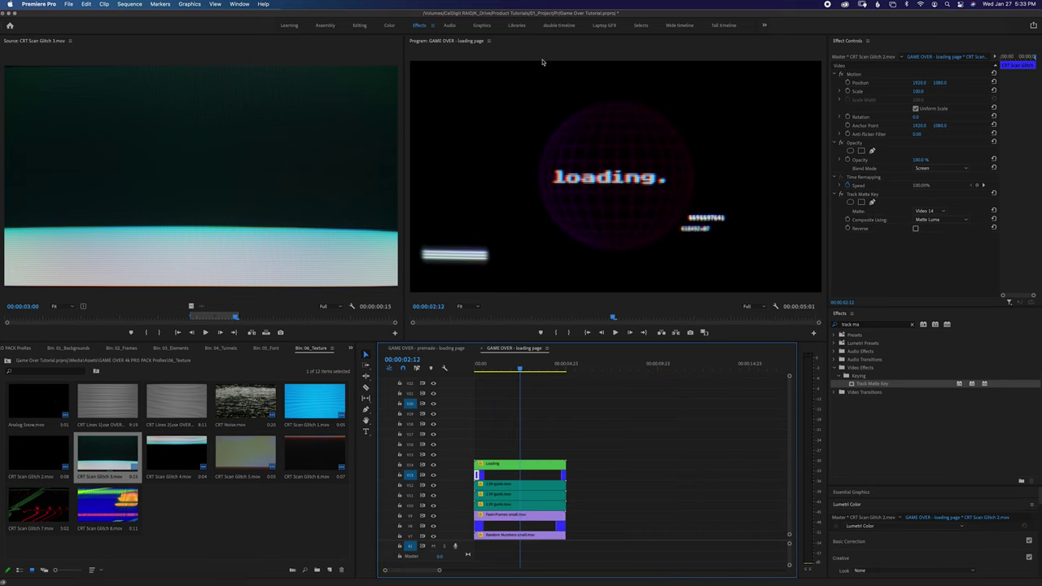
click(209, 533)
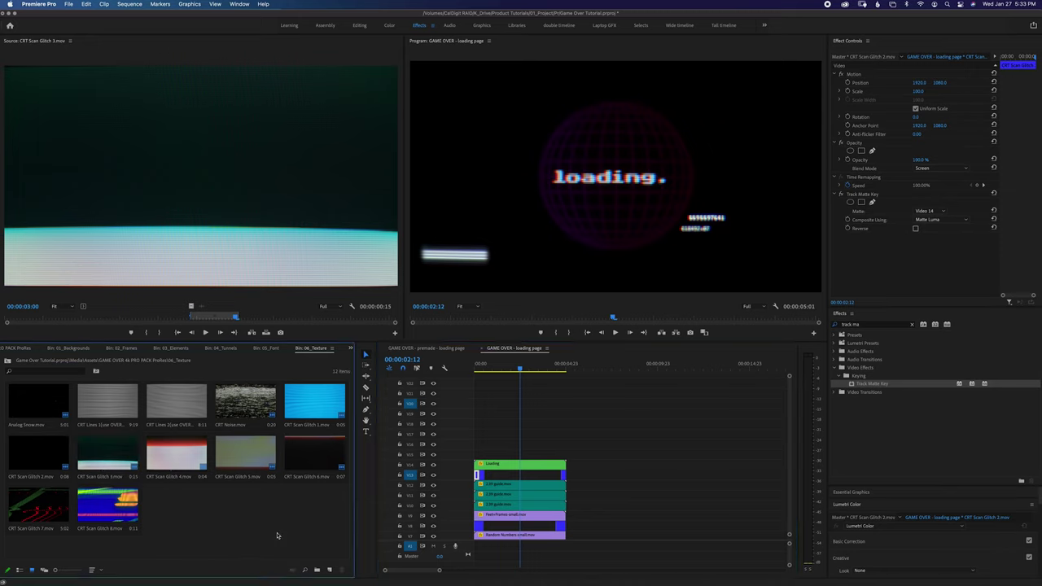
click(44, 405)
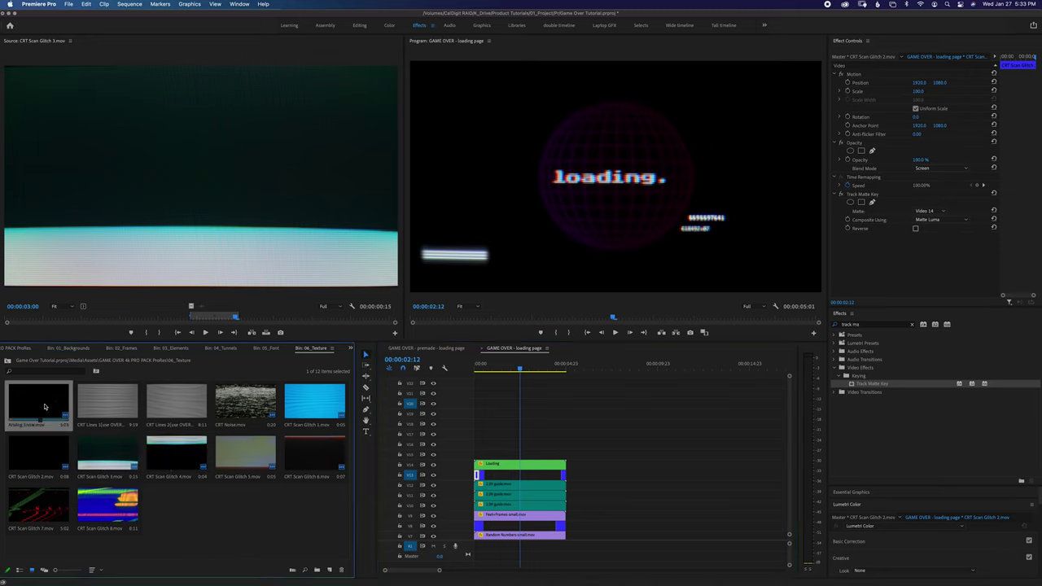
drag(31, 403, 474, 446)
click(522, 448)
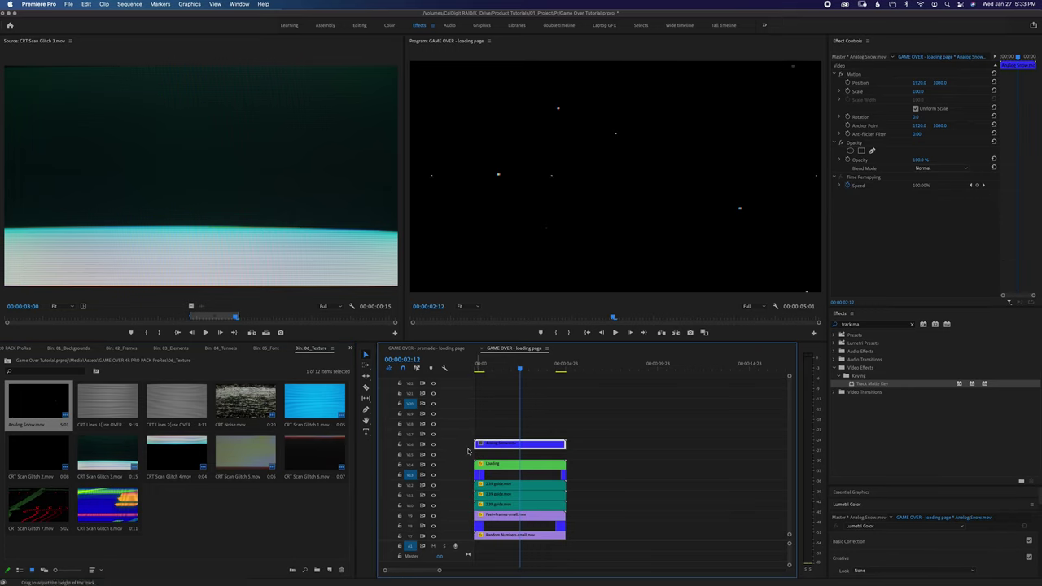
click(936, 168)
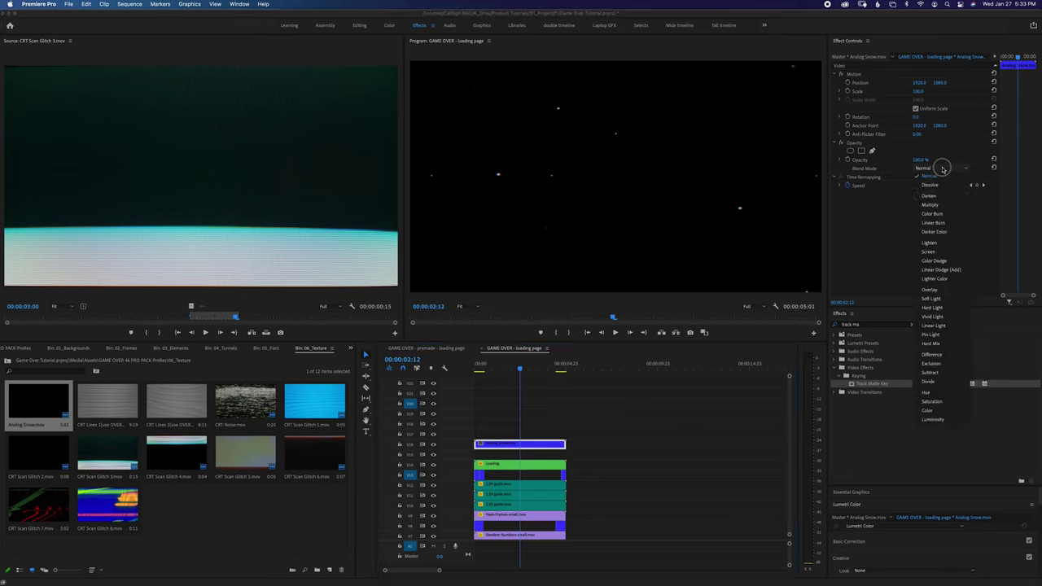
click(934, 253)
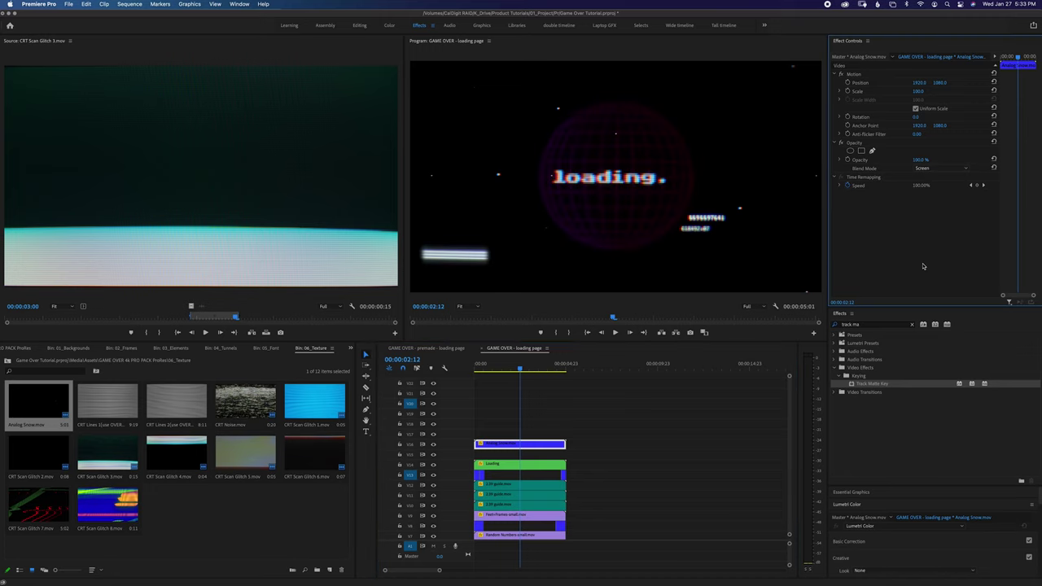
click(516, 367)
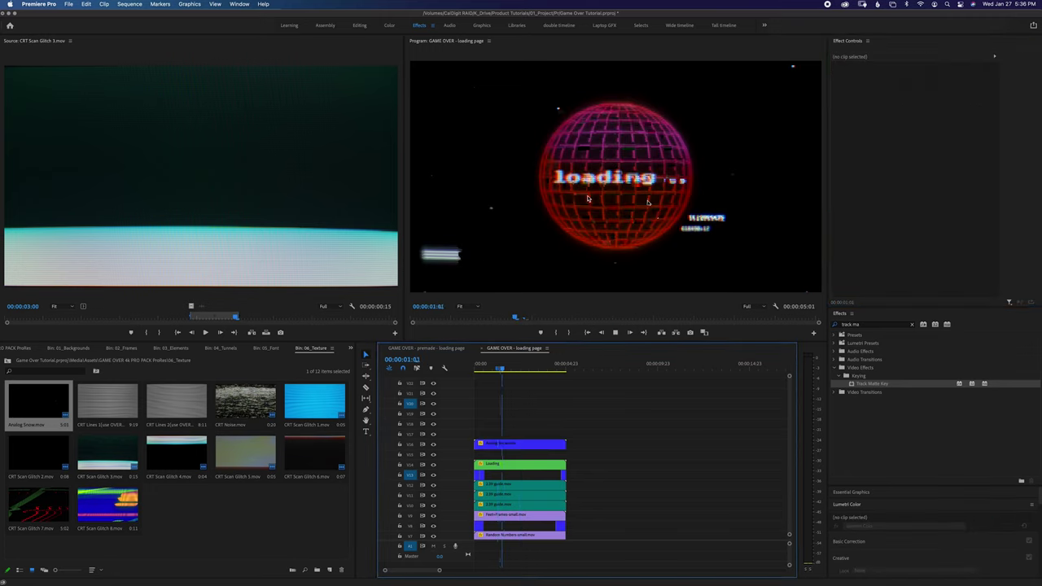
key(space)
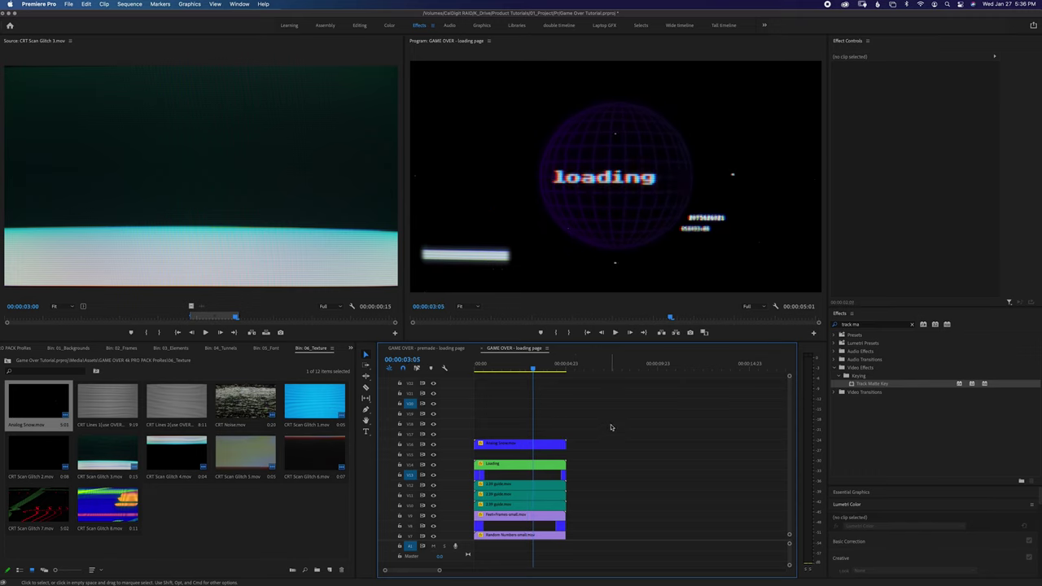
Shift all clips in the loading page sequence 21 frames later and return the playhead to 00:00:00:00
scroll(604, 424, down, 3)
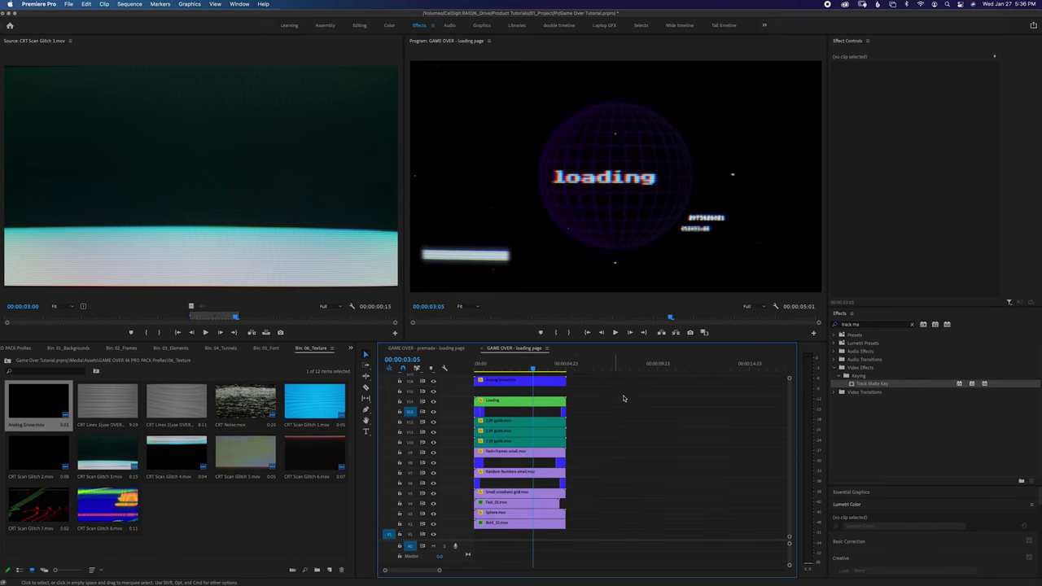
drag(588, 525, 455, 370)
key(=)
scroll(696, 468, up, 1)
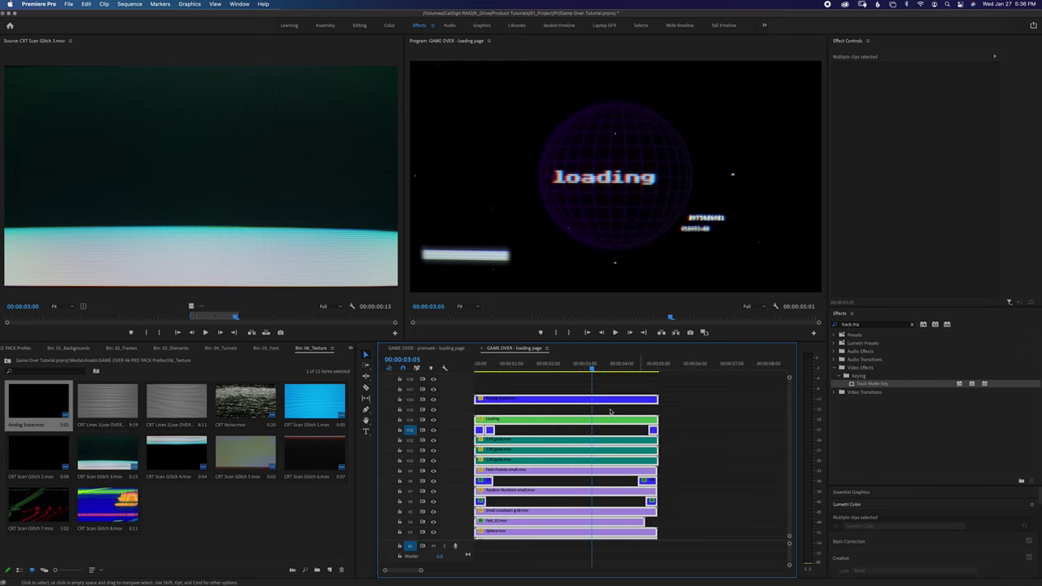
drag(484, 400, 517, 402)
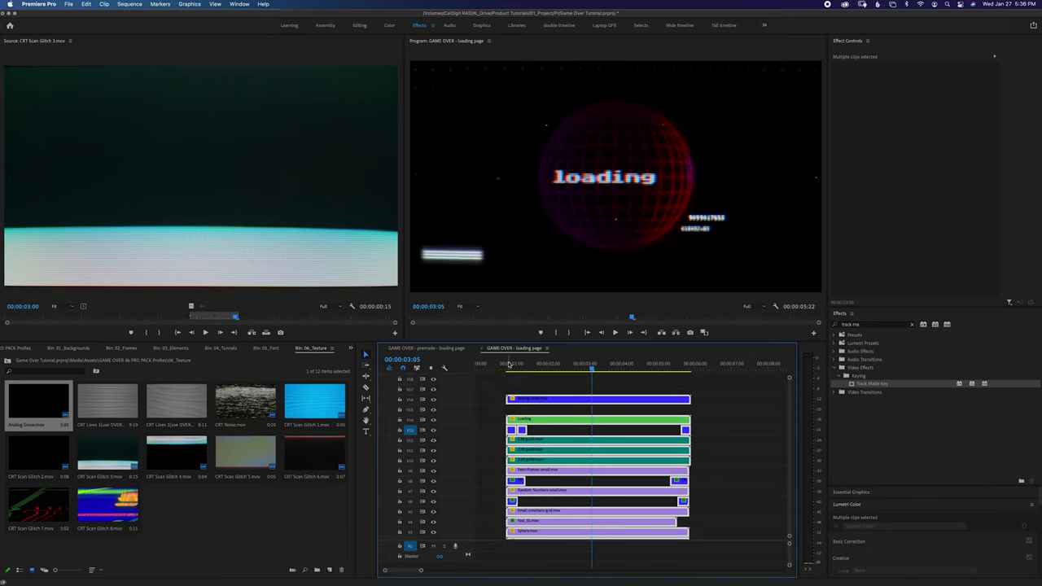
click(485, 368)
drag(486, 368, 468, 368)
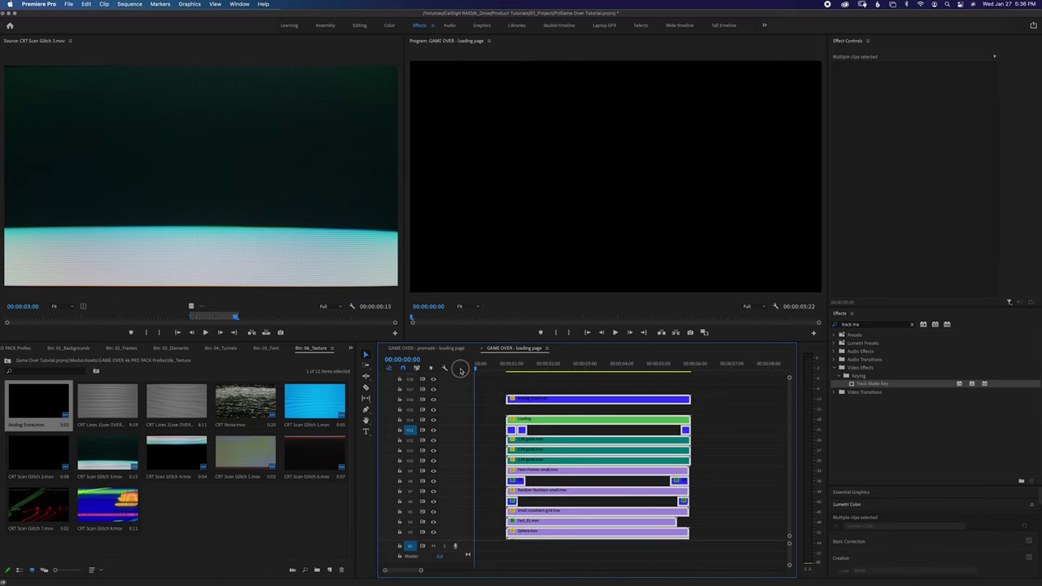
click(715, 439)
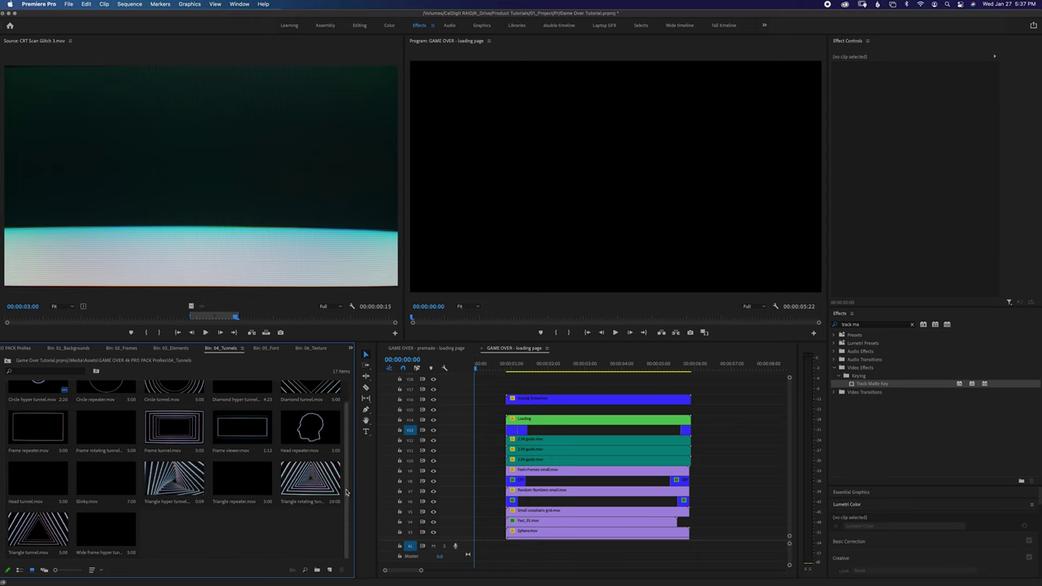
Preview Circle hyper tunnel.mov from the 04_Tunnels bin and place it on V15 at the sequence start
scroll(342, 488, up, 1)
double_click(36, 400)
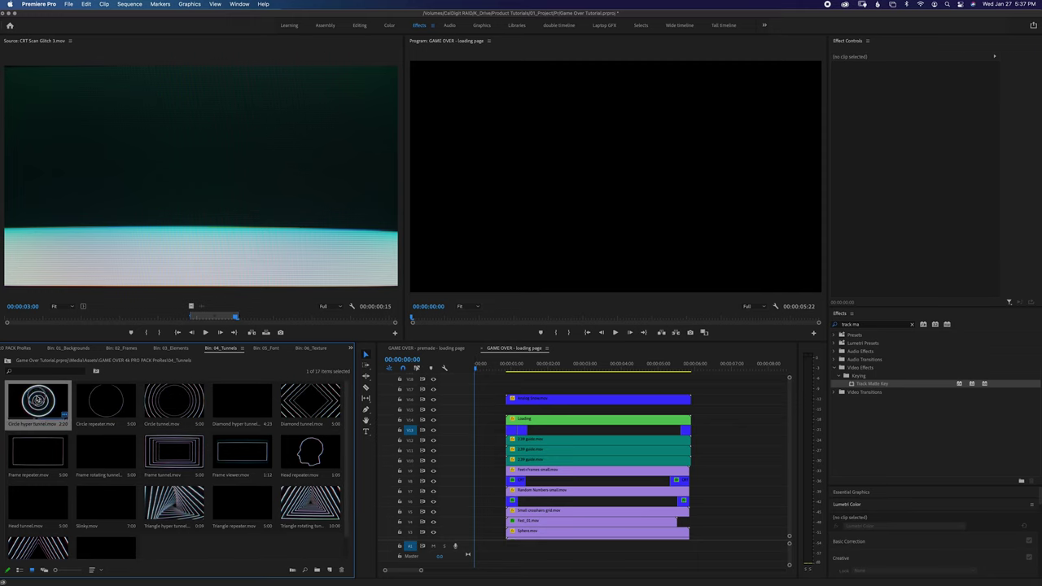
key(space)
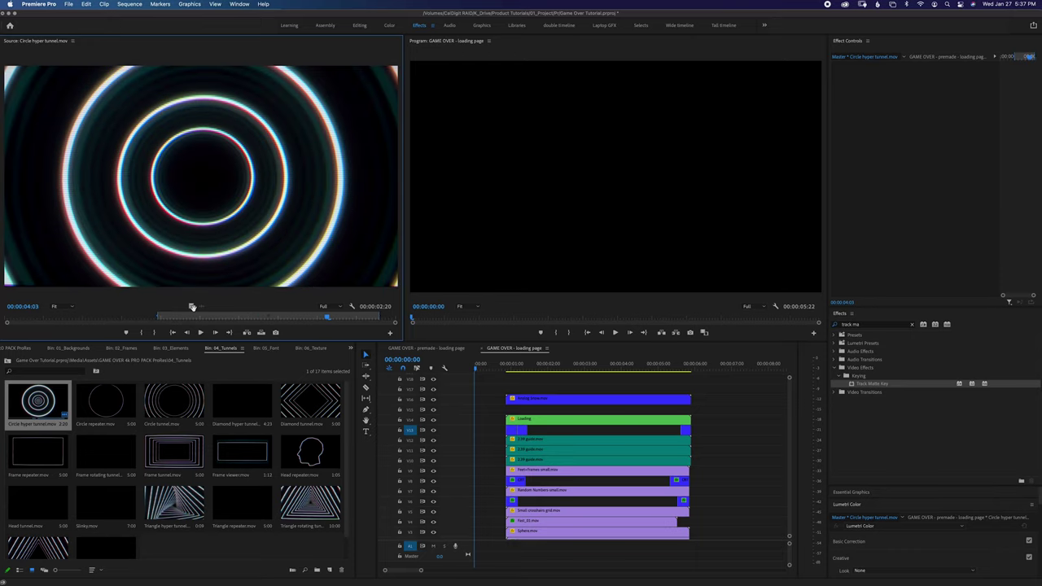
drag(204, 313, 461, 408)
key(space)
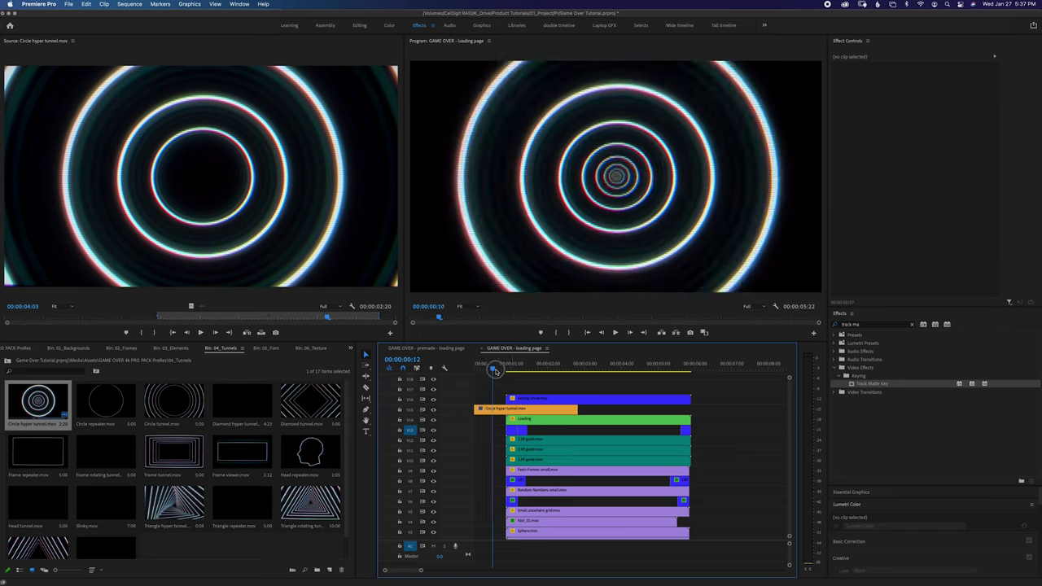
Set the blend mode of the Circle hyper tunnel clip to Screen and play back the overlap with the globe
click(498, 409)
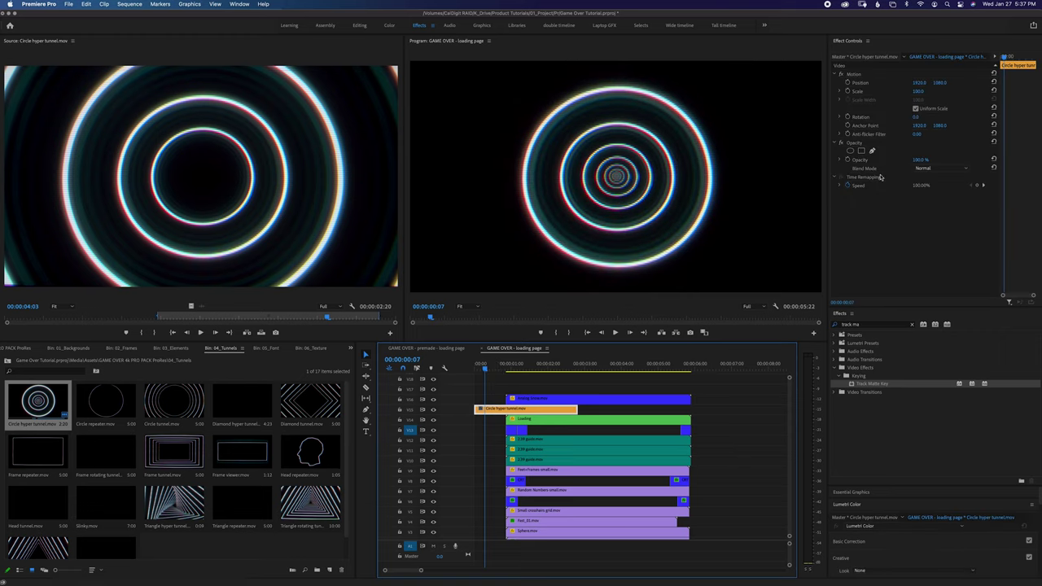
click(945, 170)
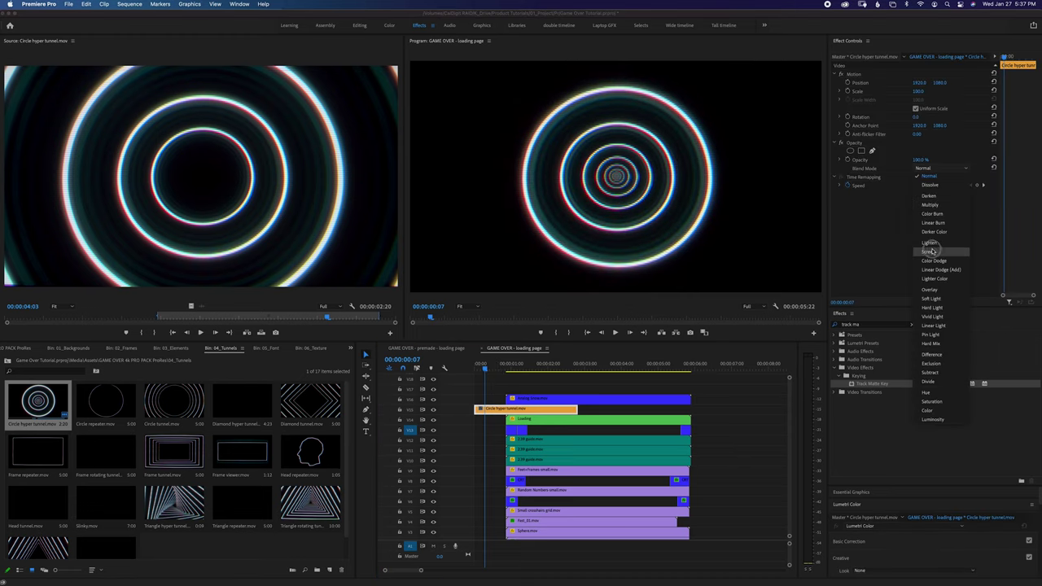
key(Return)
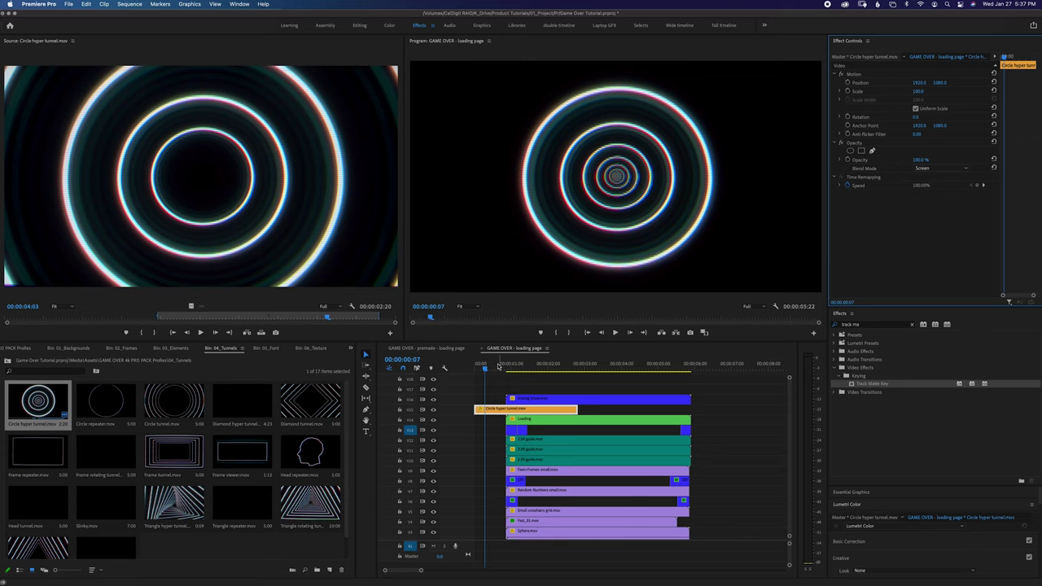
key(space)
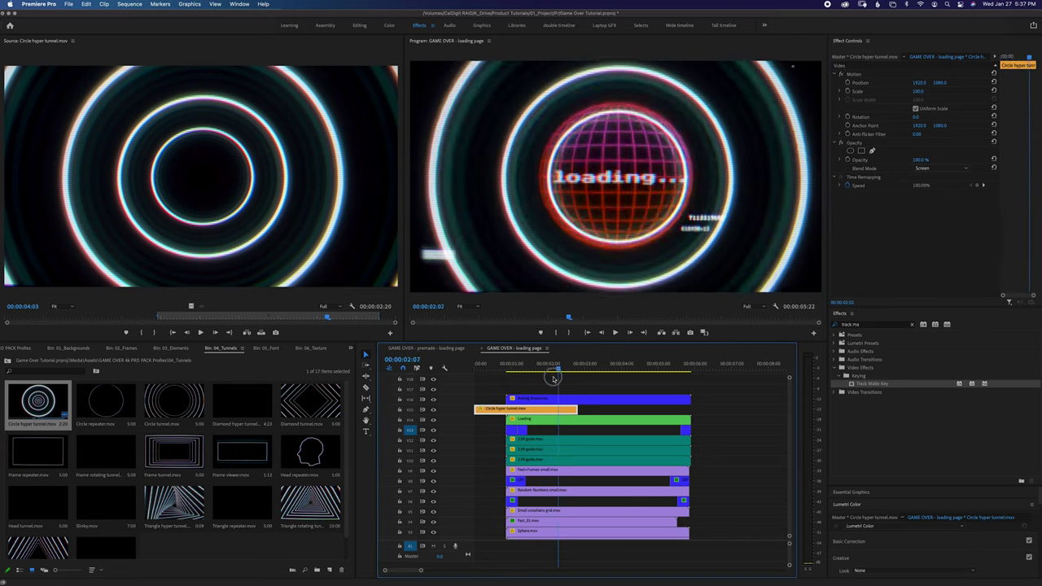
Trim off the start of the Circle hyper tunnel clip and mark it at 00:00:02:09, where the ring surrounds the globe
drag(554, 376, 563, 380)
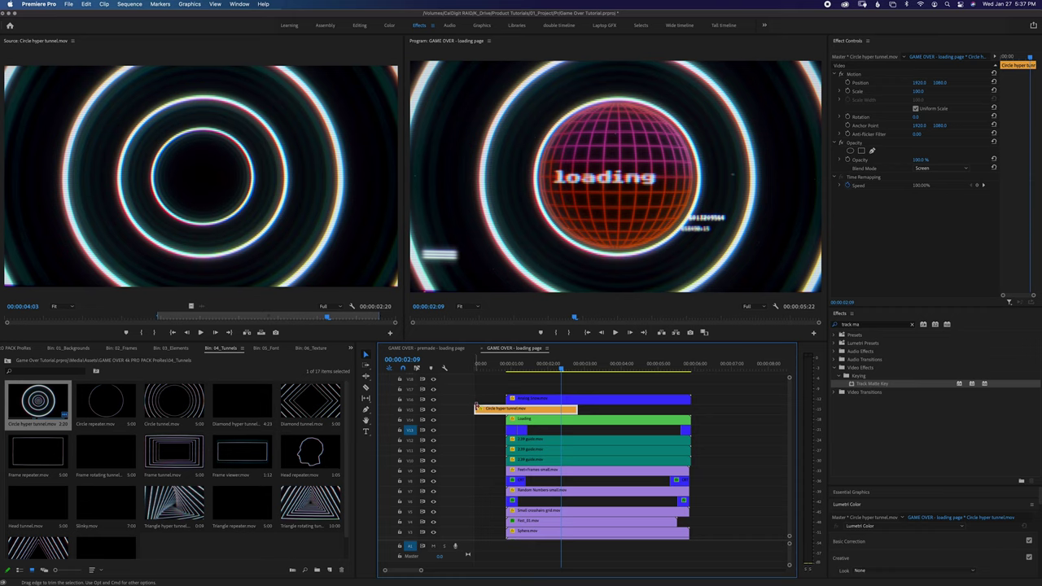
drag(476, 408, 566, 411)
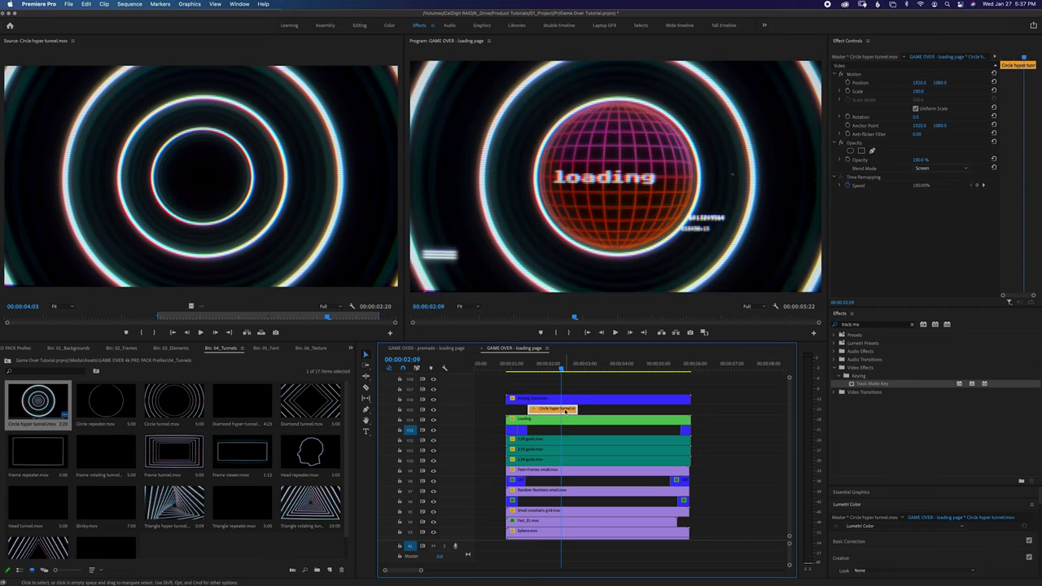
key(m)
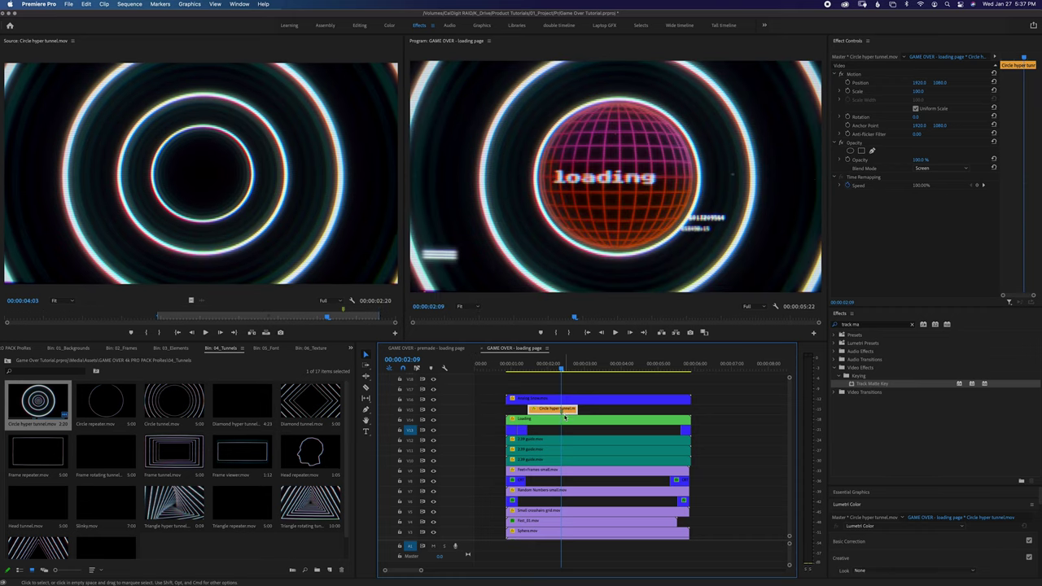
Move the Circle hyper tunnel clip to the sequence start, fine-trim it so its marker meets the other clips' start, and play back
drag(547, 410, 498, 411)
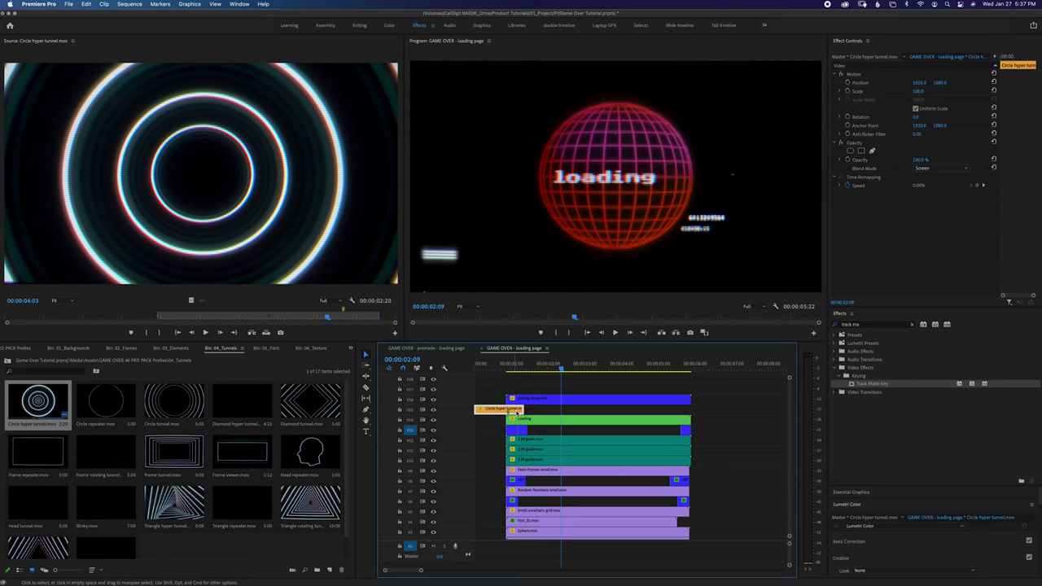
click(514, 369)
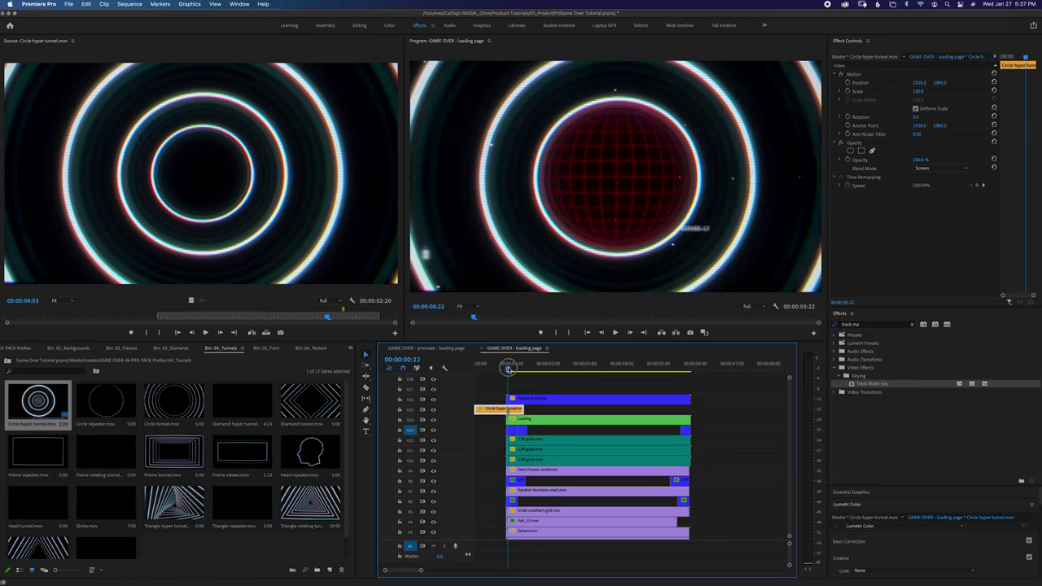
key(equal)
key(equal)
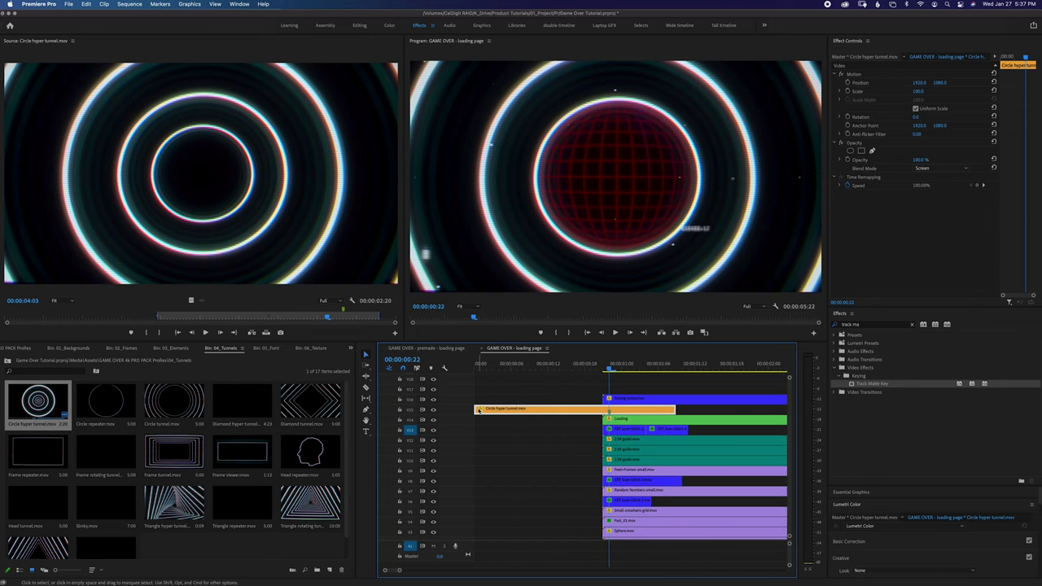
drag(542, 411, 545, 412)
click(600, 369)
drag(605, 372, 487, 368)
drag(480, 410, 474, 411)
key(space)
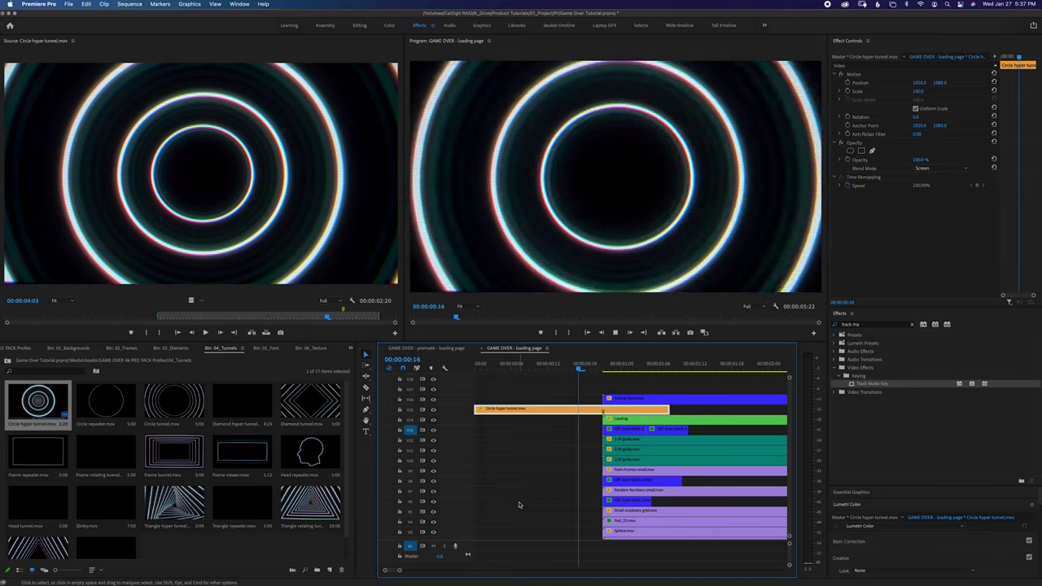
key(space)
Set the Circle hyper tunnel clip's speed to 200%, realign its marker with the start of the other clips and play back
right_click(564, 415)
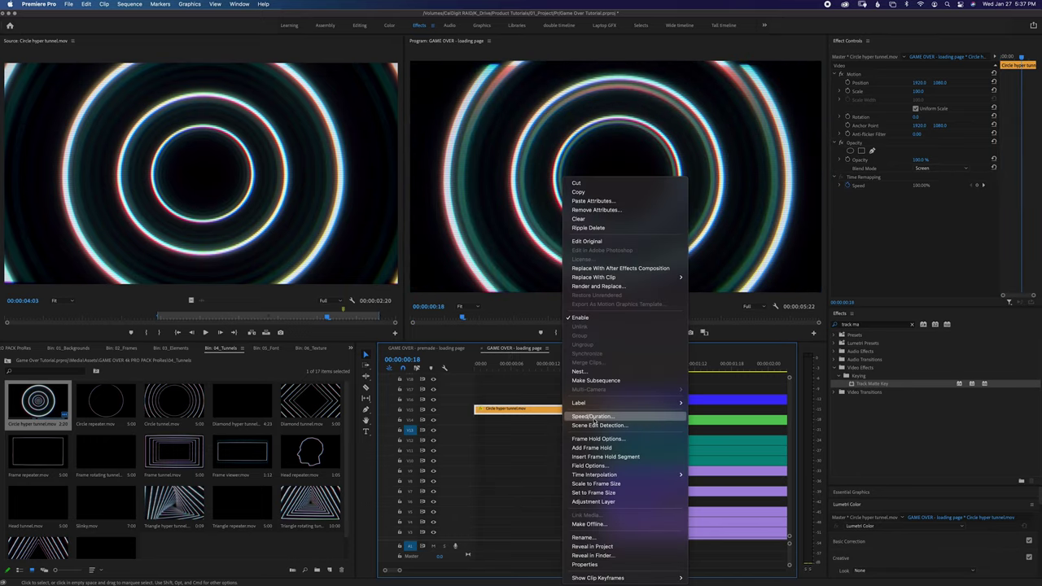
click(598, 421)
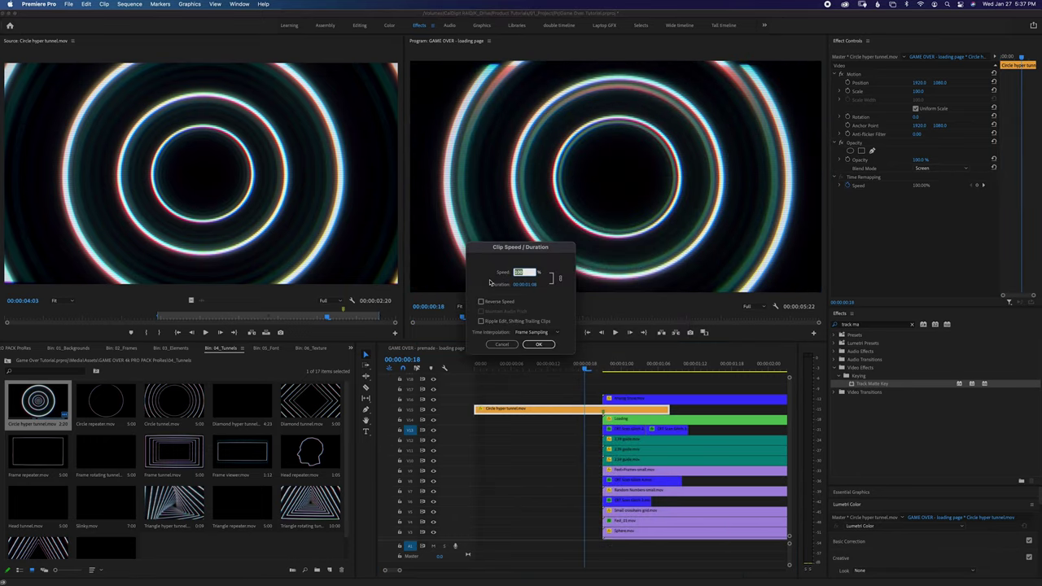
text(200)
click(538, 344)
drag(523, 411, 584, 411)
key(space)
click(549, 374)
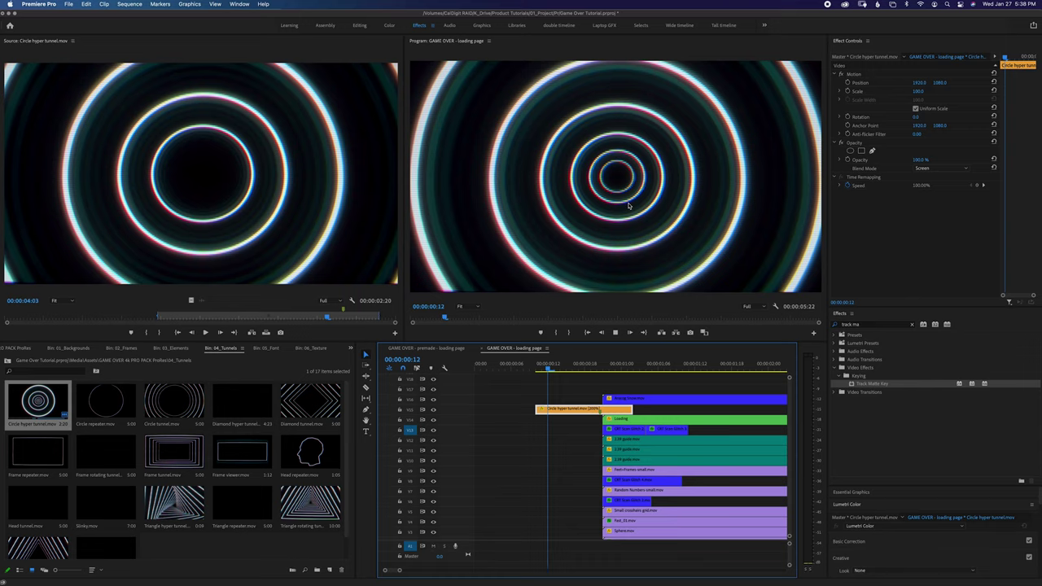
key(space)
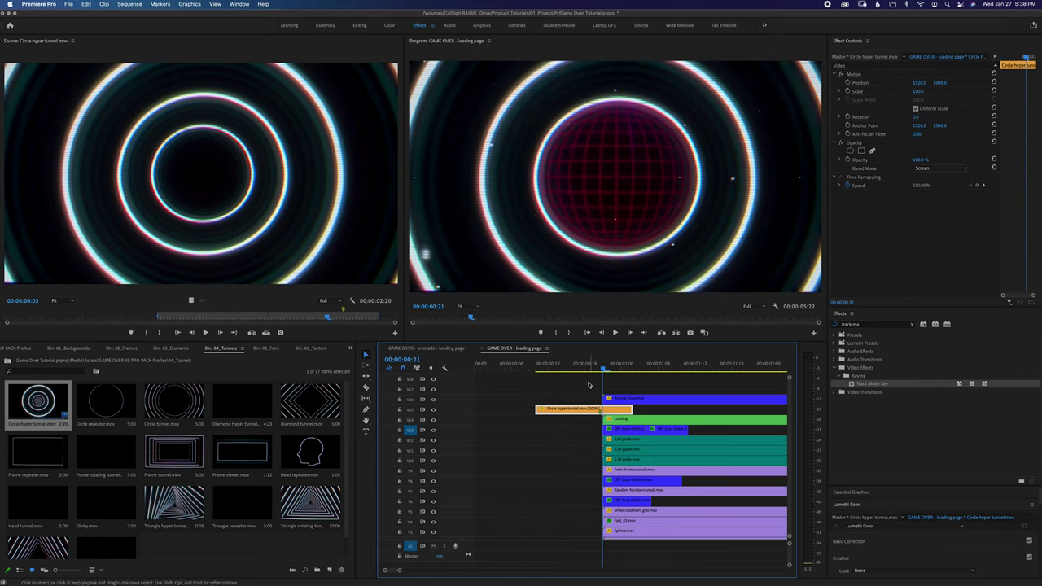
click(550, 375)
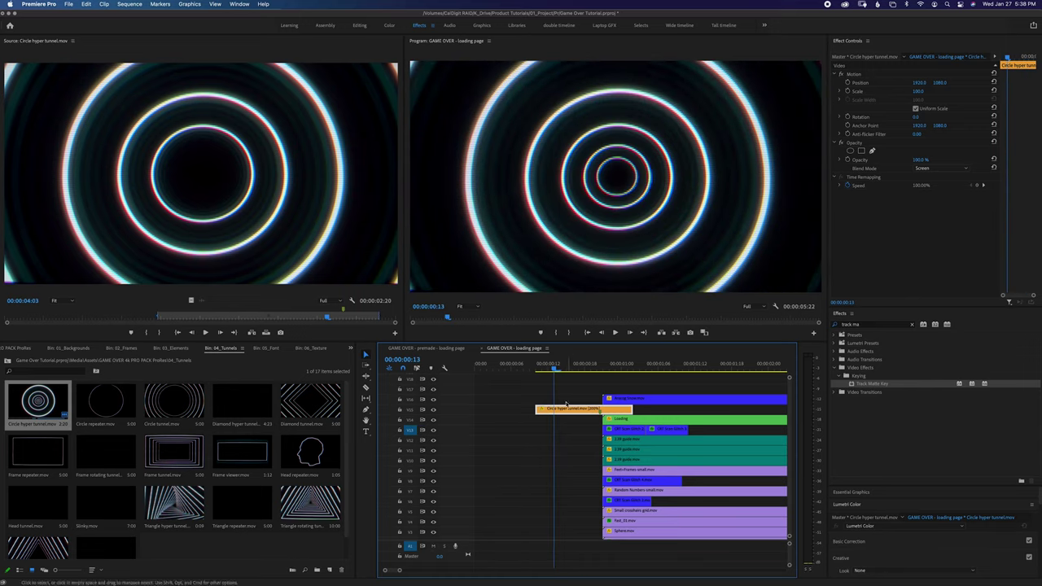
Open the 04_Bold bin of the REVERIE 4k PRO PACK and load Bold_15.mov in the source monitor
click(351, 348)
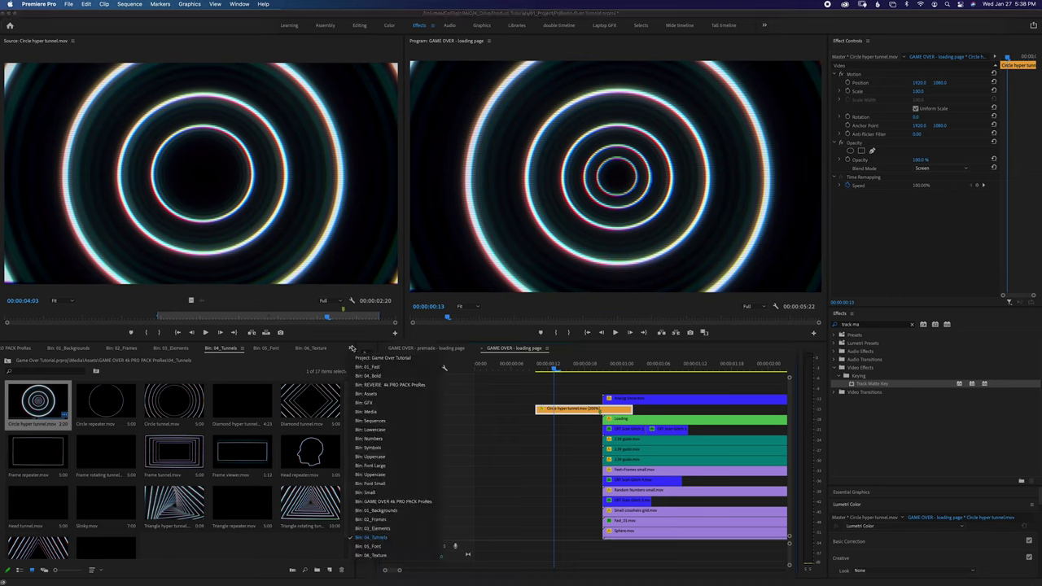
click(406, 386)
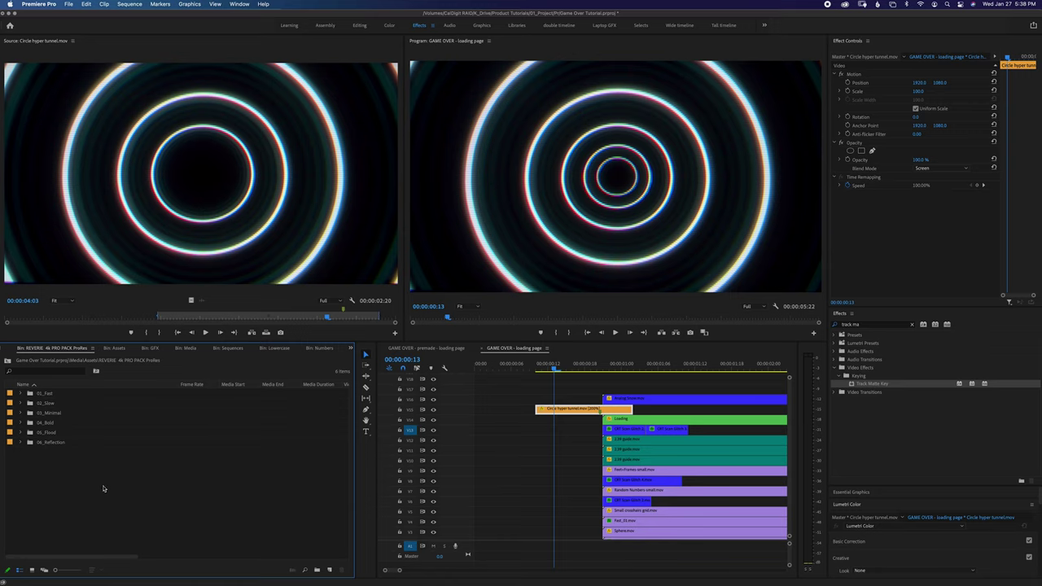
click(32, 424)
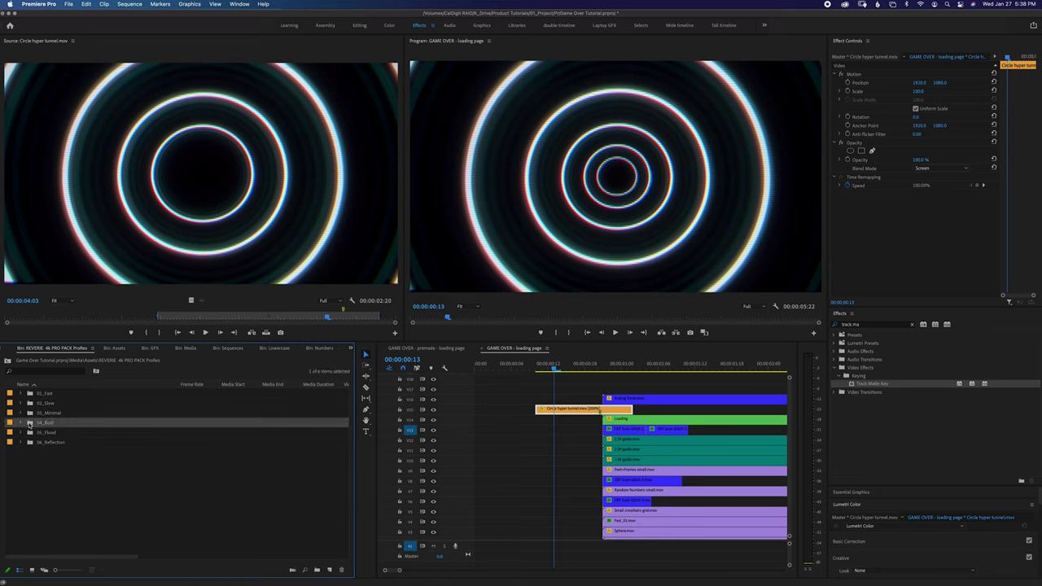
double_click(30, 423)
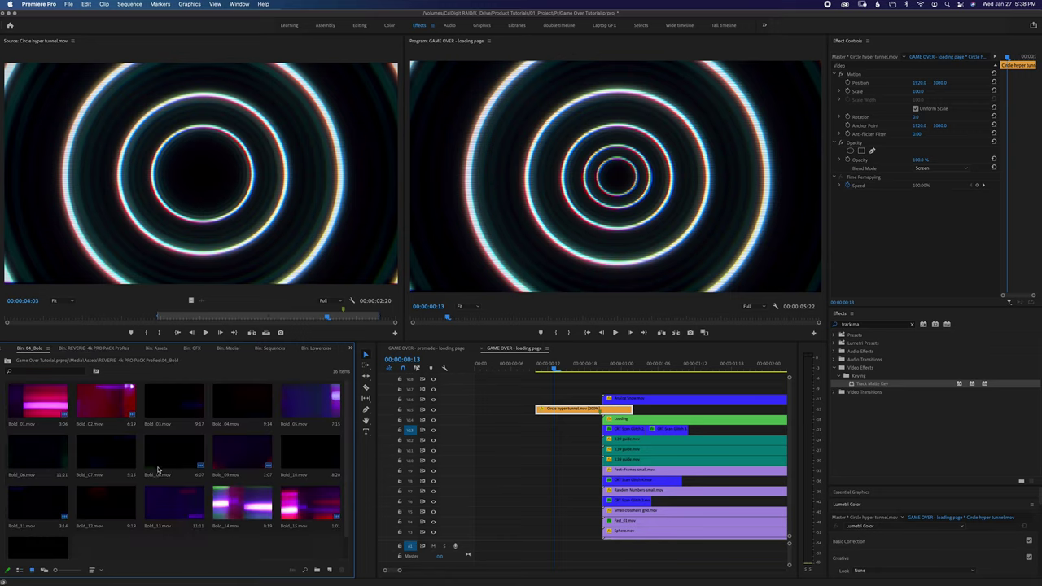
click(315, 516)
double_click(306, 508)
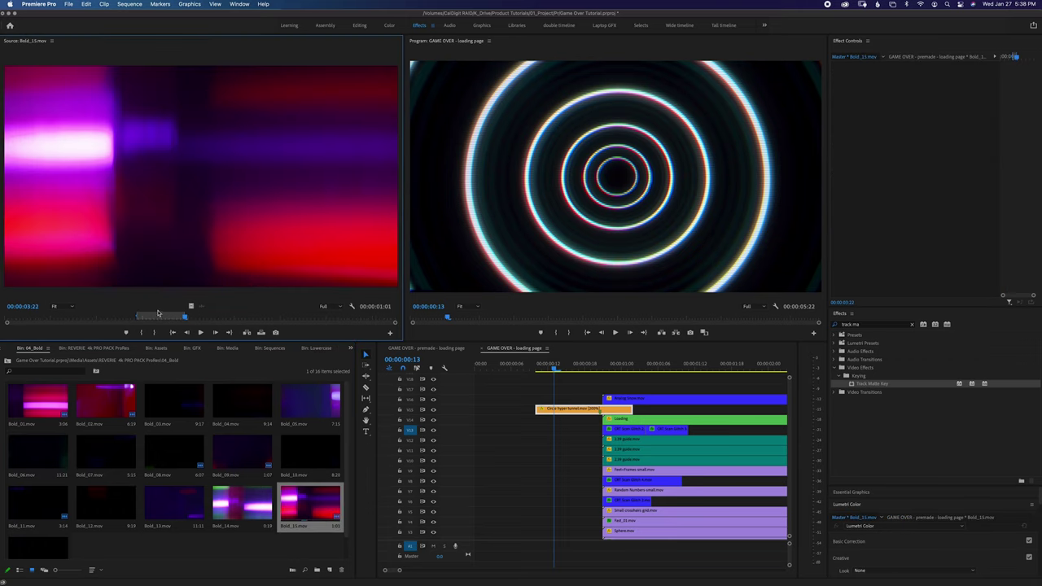
Scrub through Bold_15.mov and place its video on V17 from the sequence start
drag(134, 317, 142, 318)
drag(171, 321, 475, 392)
key(space)
key(space)
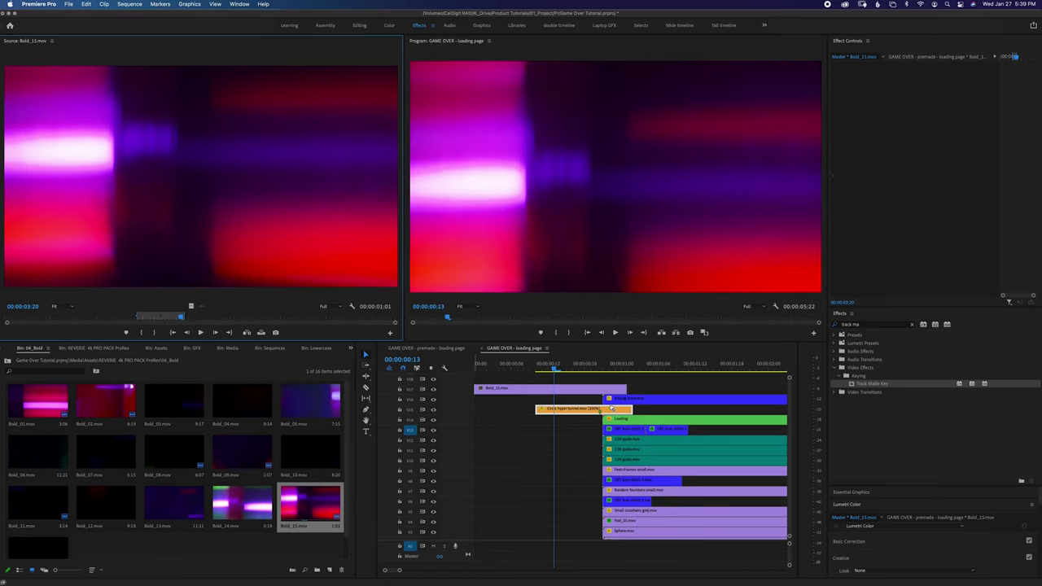
Stack Bold_15.mov on V15 beneath the tunnel on V16 and Analog Snow on V17, matching Bold_15's length to the tunnel clip
drag(625, 388, 535, 420)
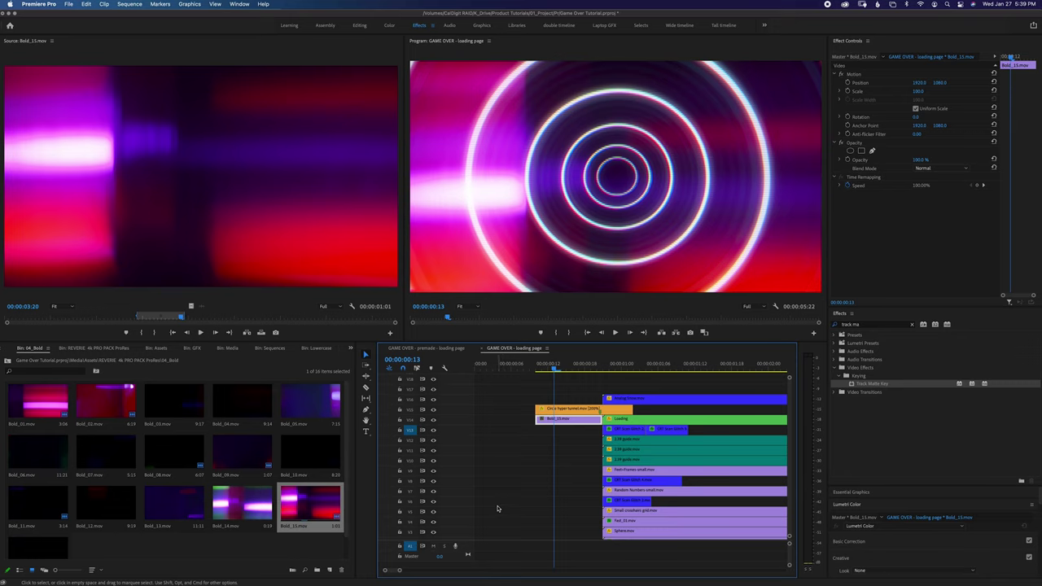
drag(620, 400, 584, 374)
drag(603, 409, 632, 409)
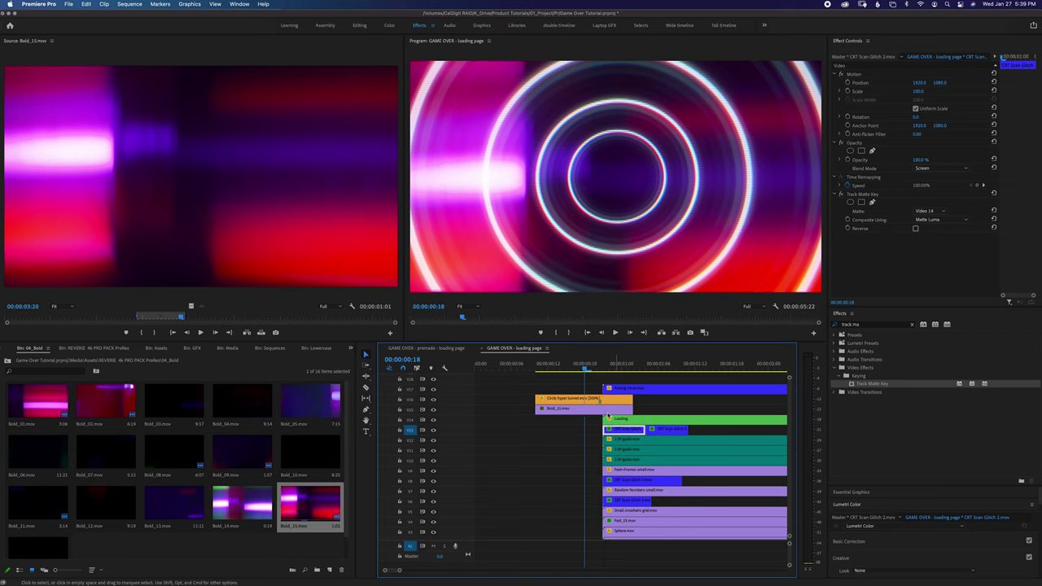
Apply Track Matte Key to Bold_15.mov with Video 16 as matte, composite using Matte Luma, and set its blend mode to Screen
click(560, 412)
drag(874, 388, 569, 412)
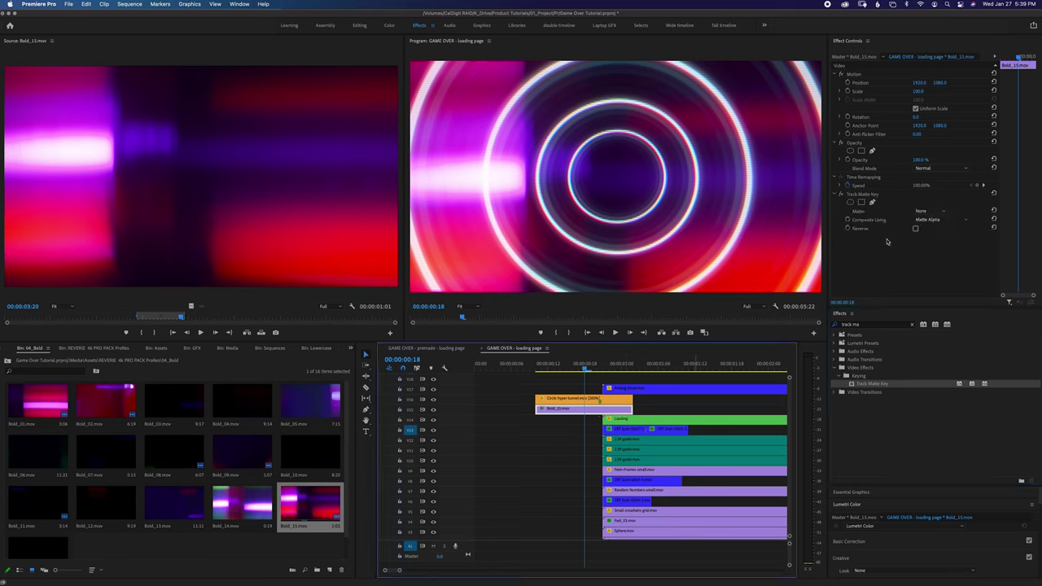
click(924, 212)
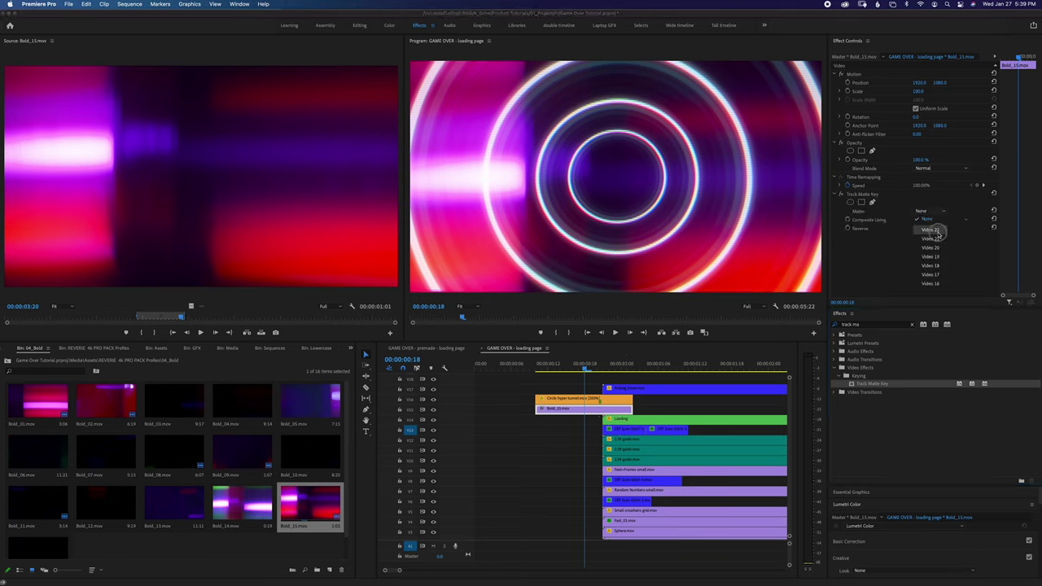
click(931, 281)
click(936, 219)
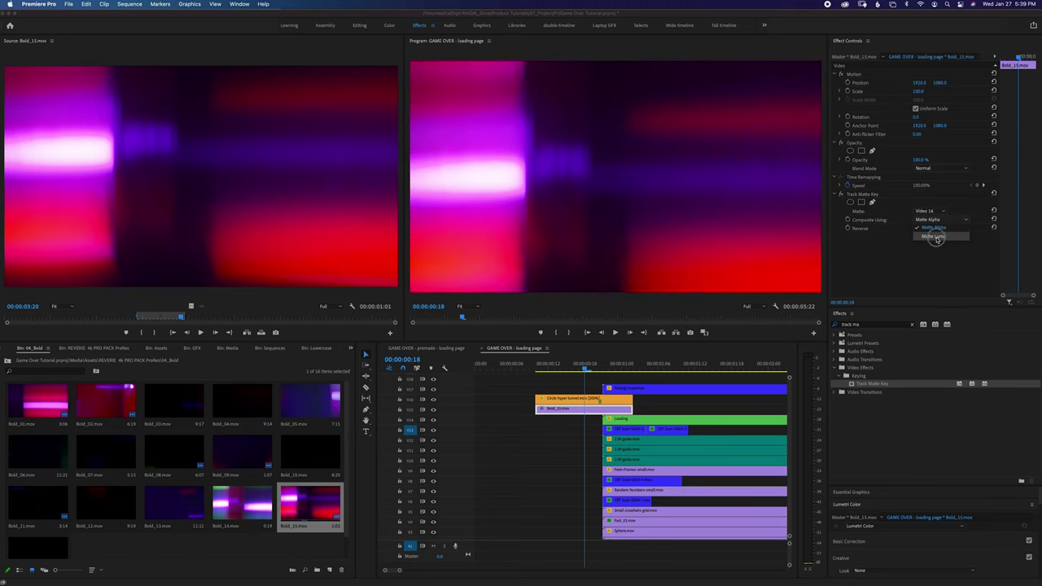
click(932, 229)
click(928, 170)
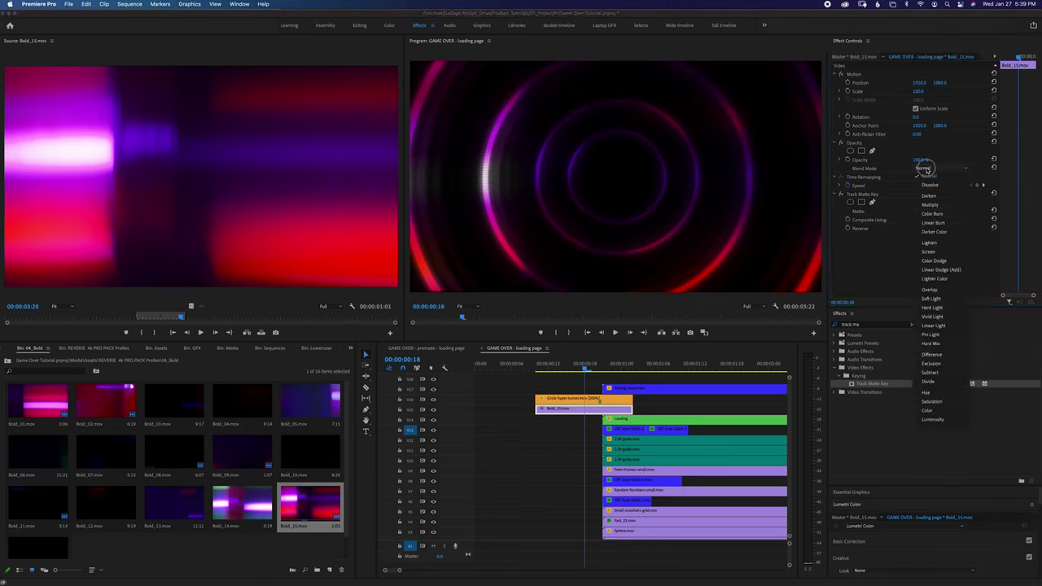
click(942, 258)
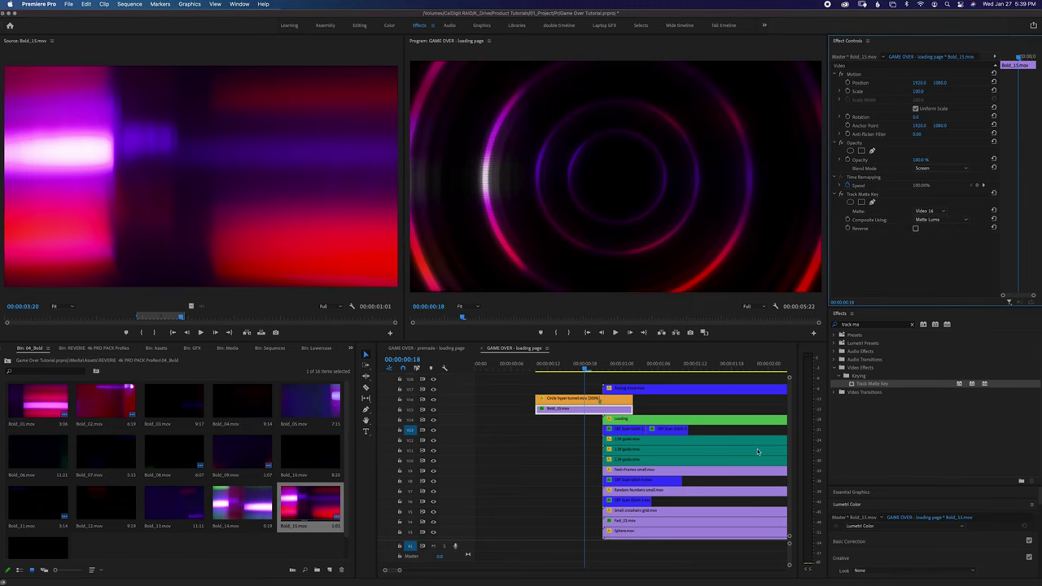
Play back the loading page sequence and scrub through the tunnel transition into the sphere
key(space)
key(space)
key(minus)
key(minus)
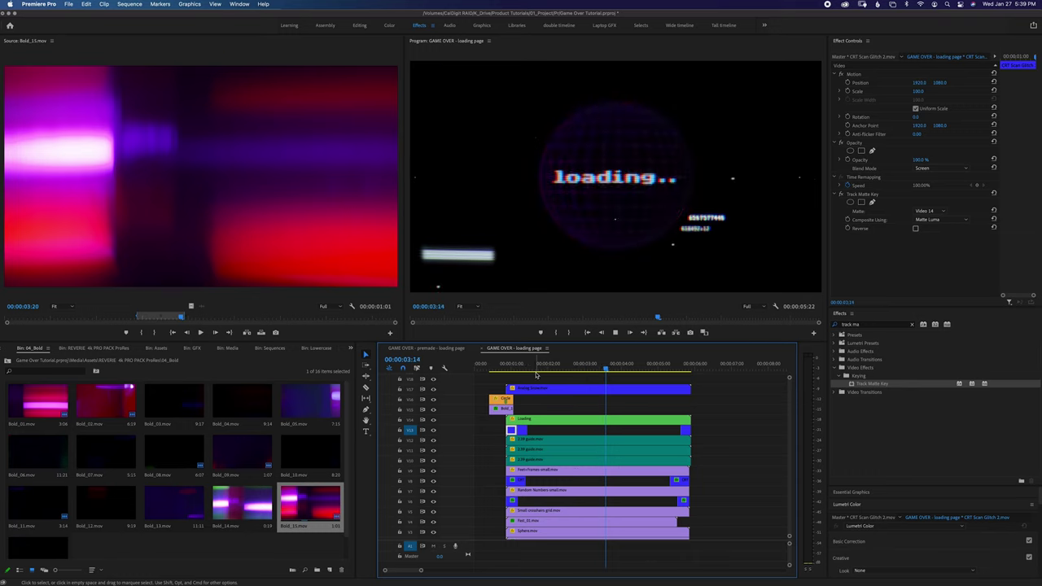
key(space)
drag(604, 366, 578, 366)
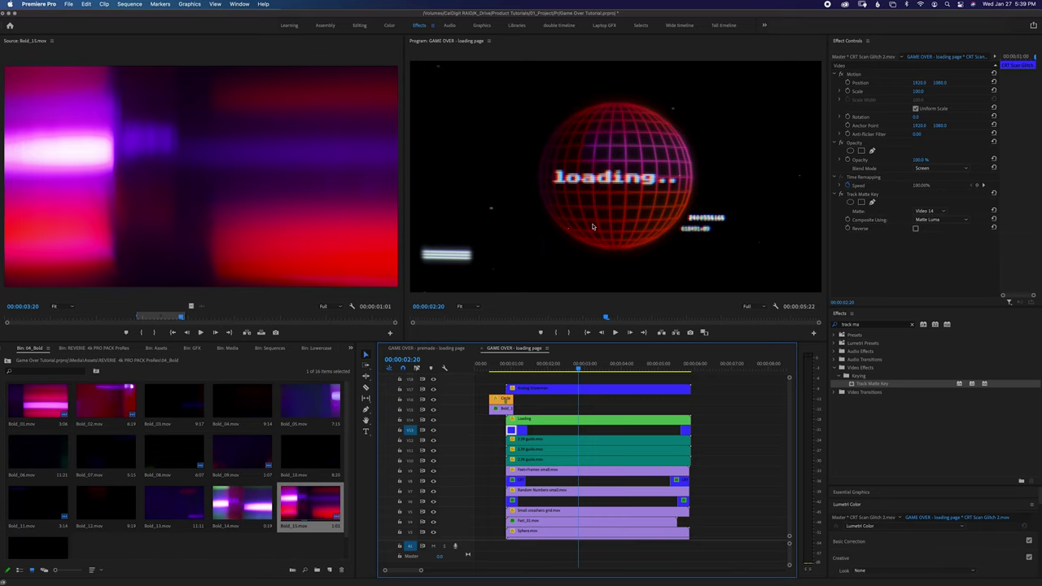
click(496, 368)
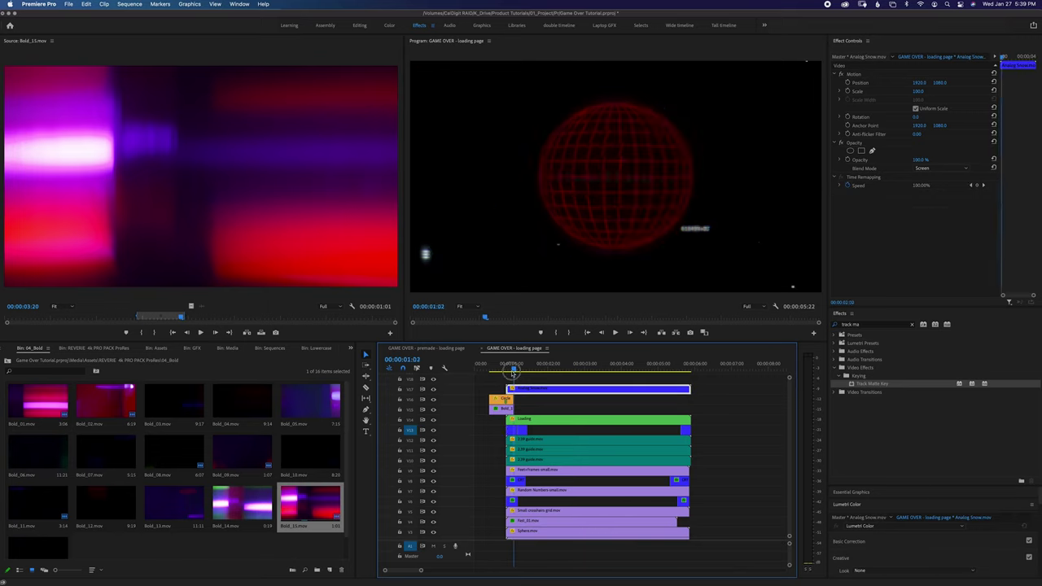
drag(498, 378, 512, 378)
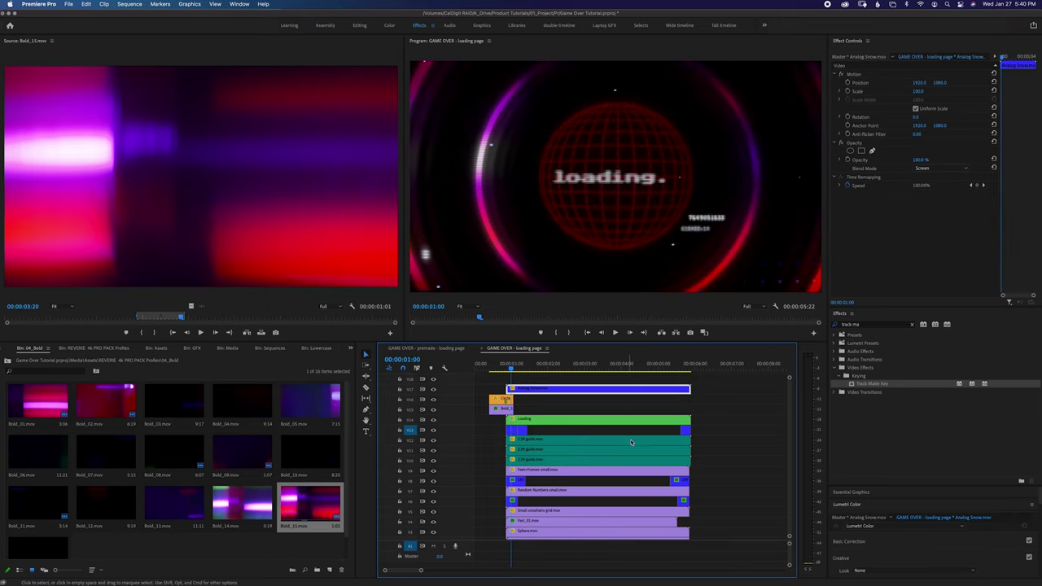
Slip the Bold_02.mov footage on V2 beneath the sphere to a different portion and play back the sequence
key(=)
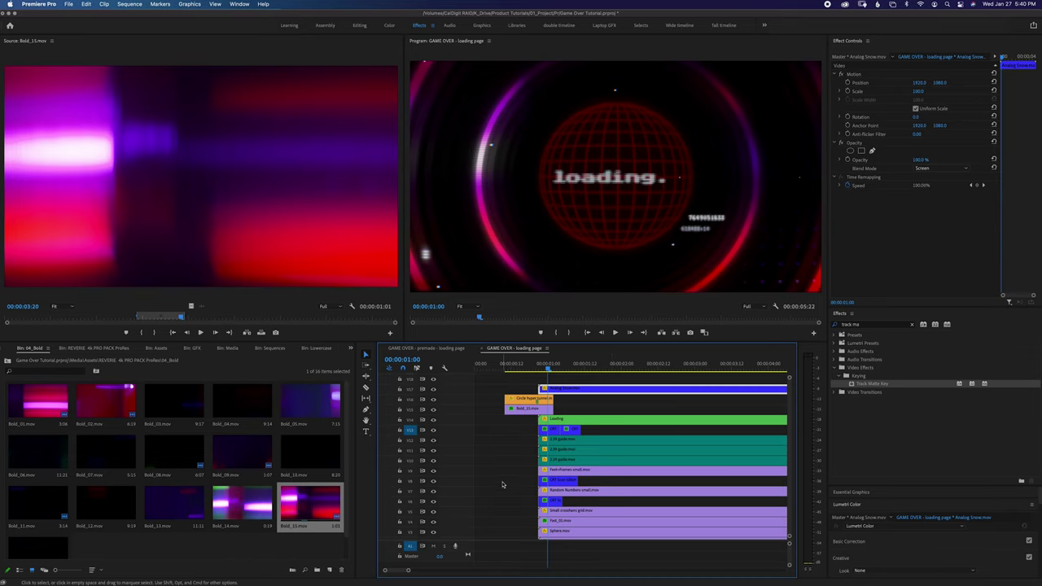
scroll(503, 485, down, 2)
click(559, 523)
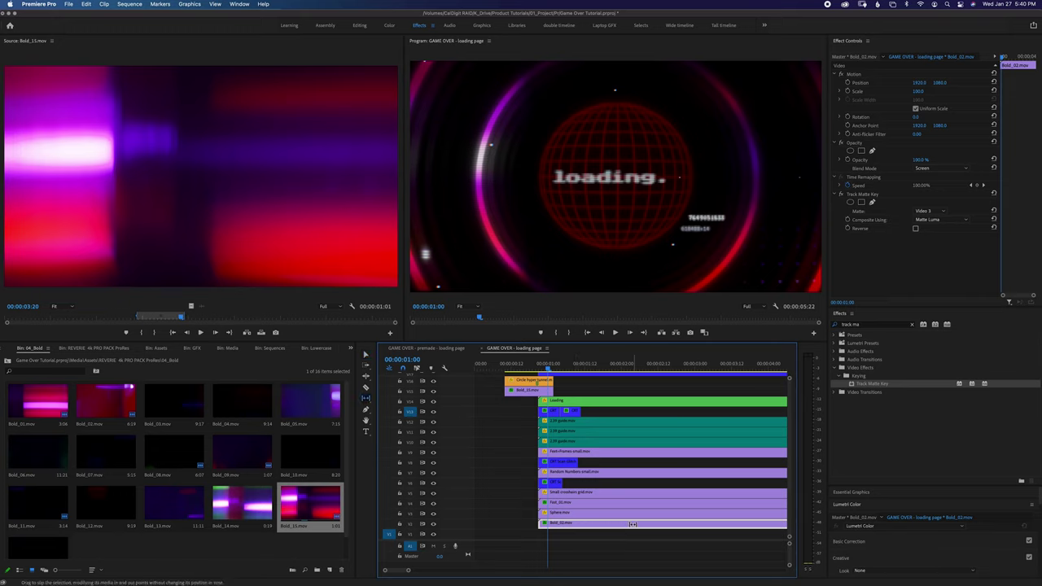
drag(633, 522, 429, 520)
drag(544, 366, 532, 367)
key(space)
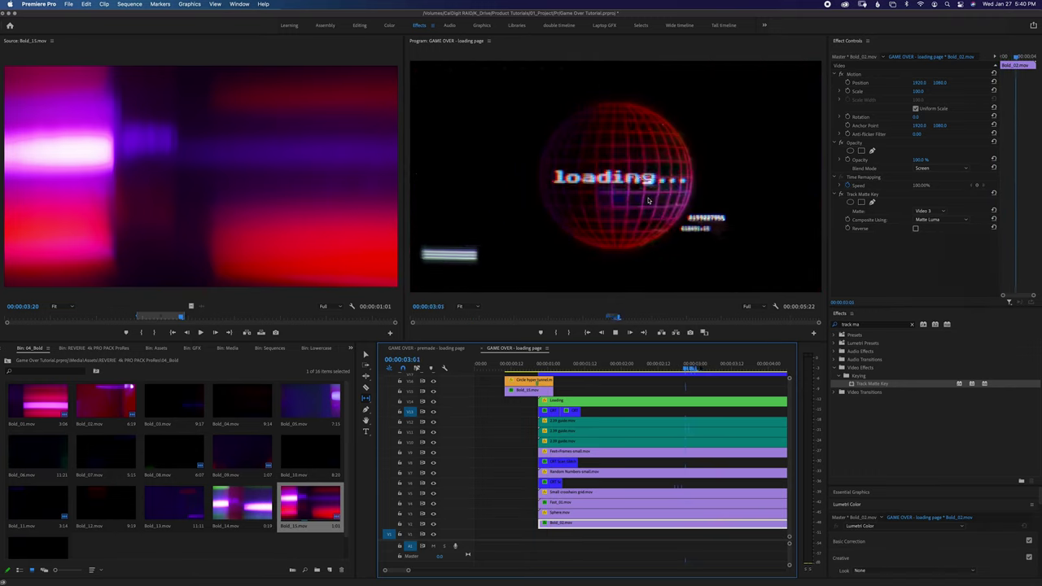
key(minus)
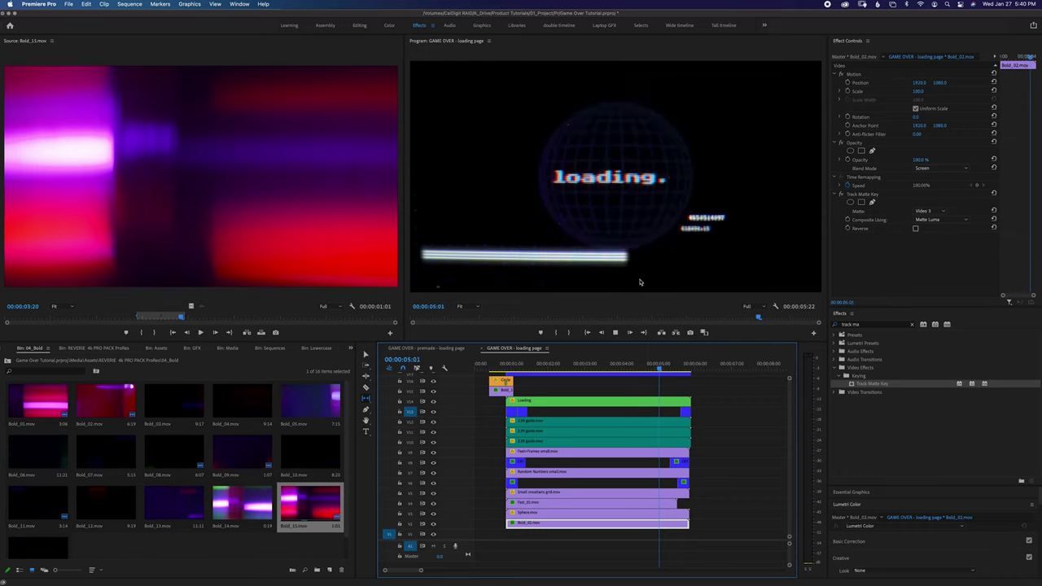
drag(651, 368, 539, 366)
click(534, 365)
Replace Bold_02.mov on V2 with Bold_14.mov, keeping its track matte, and preview the sphere's new coloring
click(241, 519)
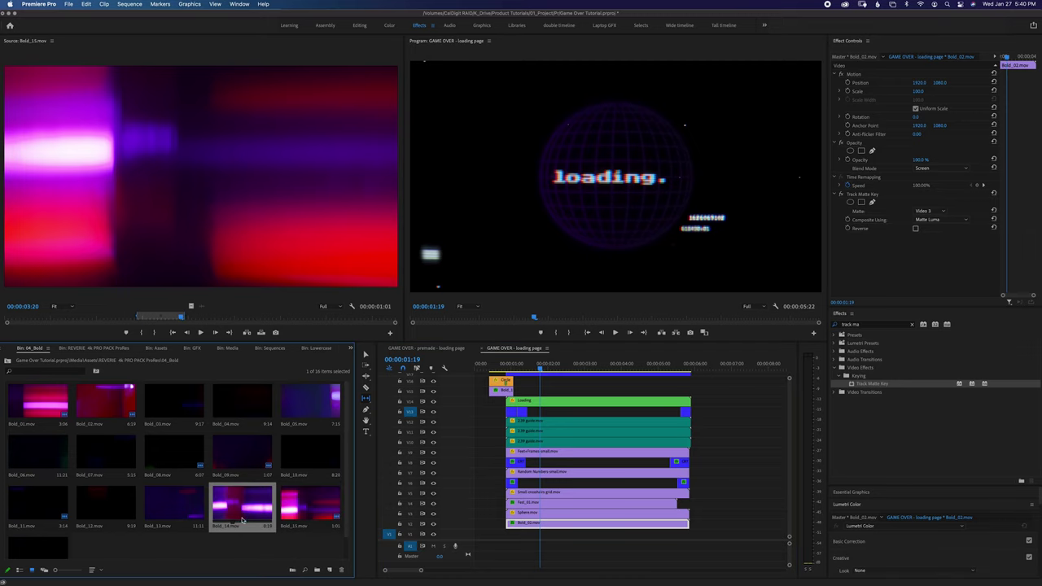
drag(235, 505, 583, 554)
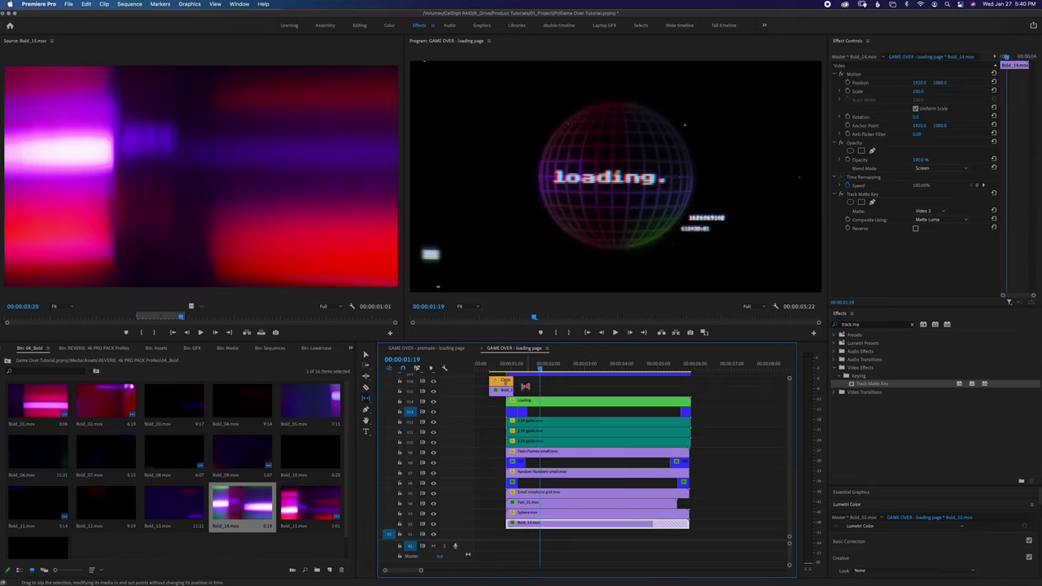
click(517, 366)
drag(517, 371, 522, 370)
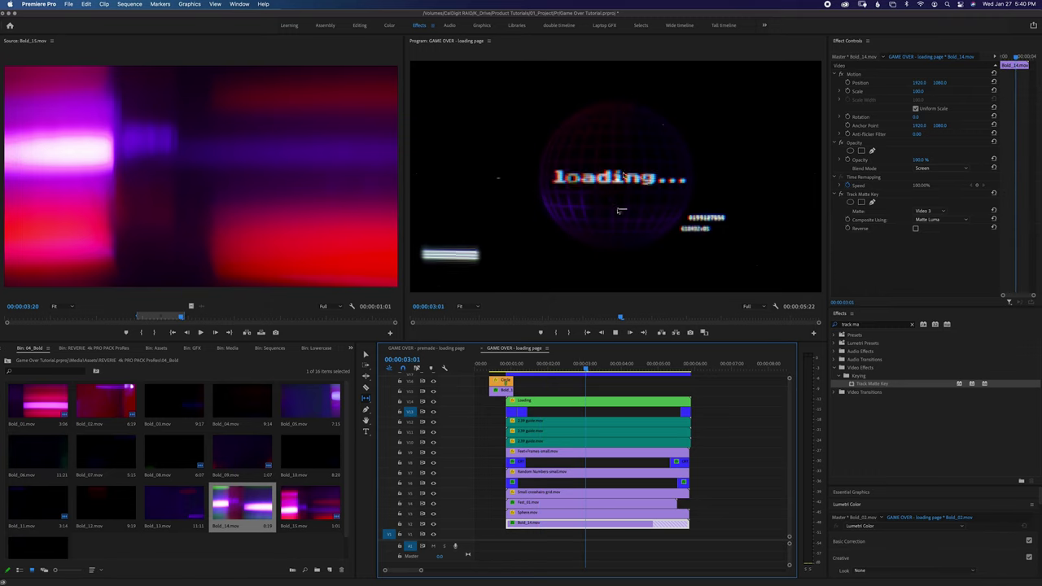
key(space)
Replace the light leak on V2 with Bold_07.mov, keeping the track matte, and play the sequence from the start
drag(88, 443, 550, 533)
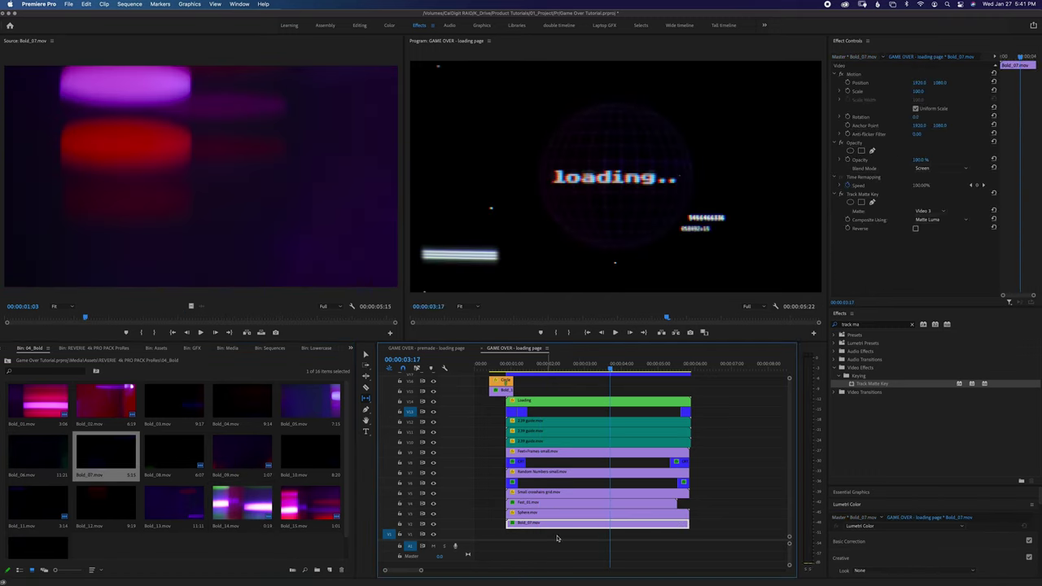
drag(609, 364, 543, 373)
key(Home)
key(space)
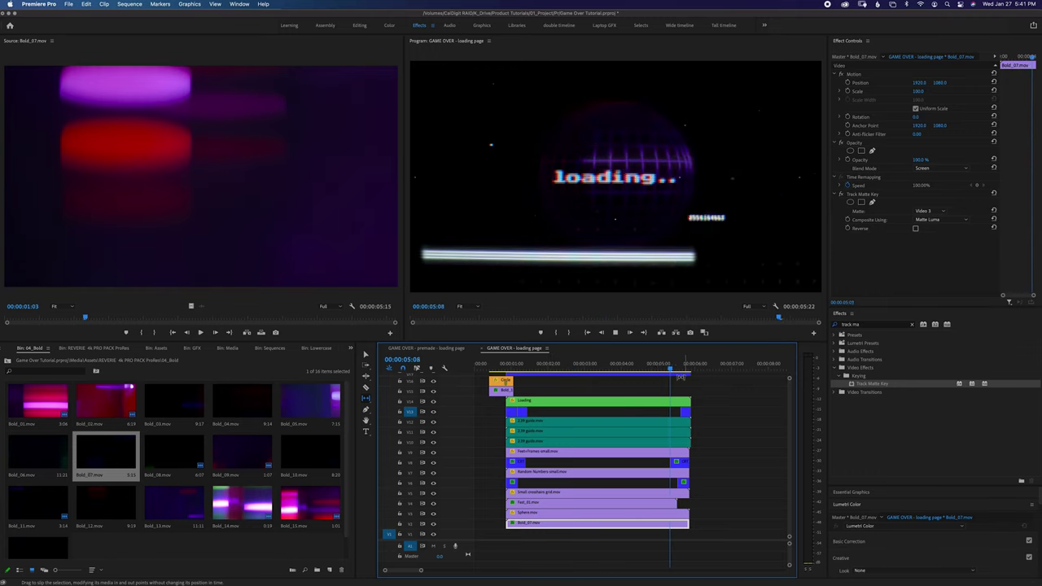
click(576, 364)
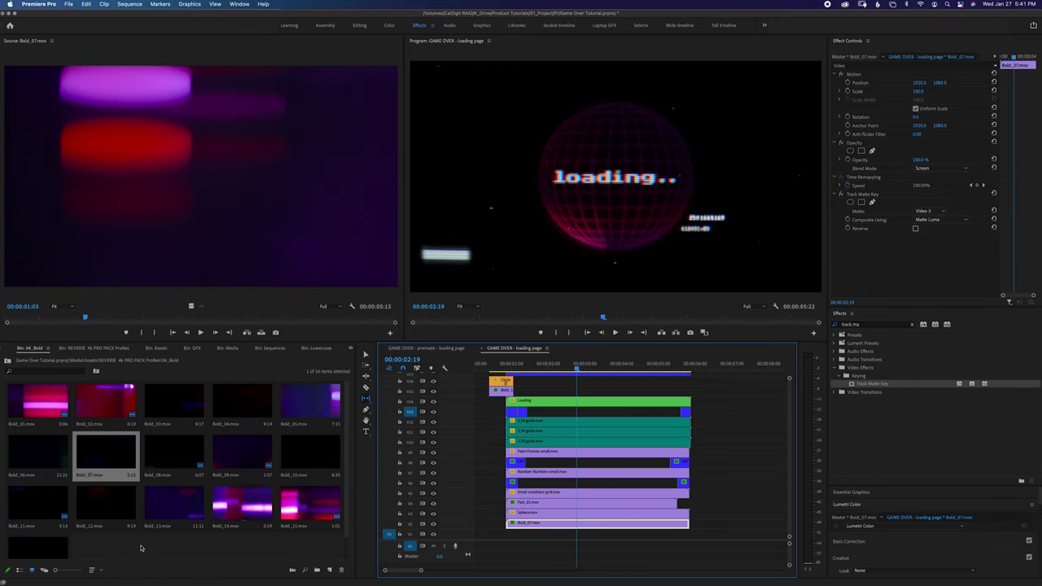
Load Bold_01.mov in the source monitor and scrub the sequence to compare it with the sphere's light leak
click(194, 502)
double_click(34, 398)
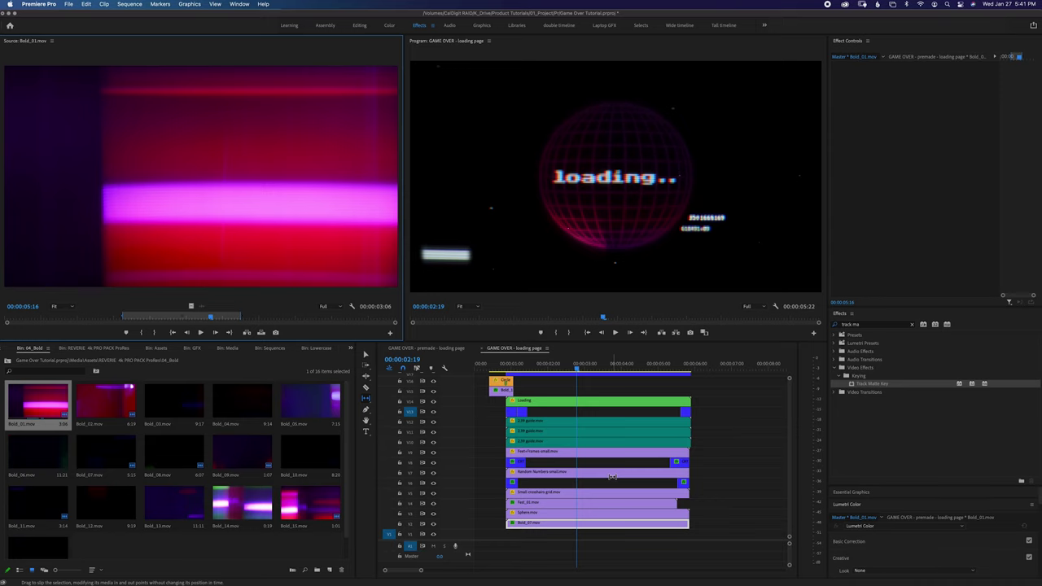
click(600, 366)
drag(588, 365, 560, 367)
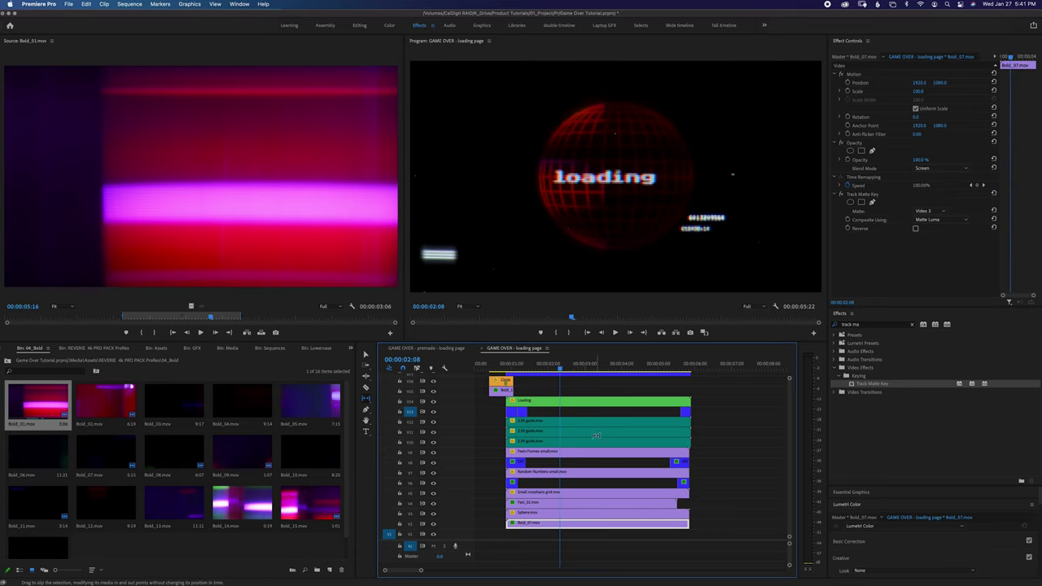